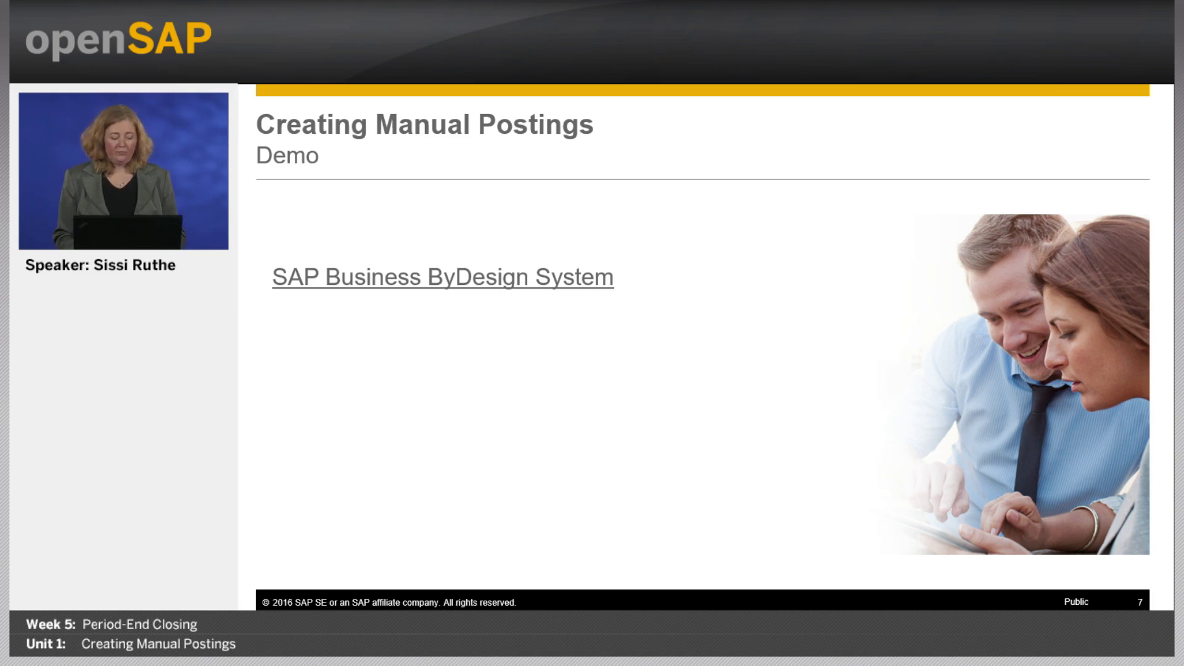
- Switch from the openSAP lecture slides to the SAP Business ByDesign launchpad in Edge
{"action": "key", "text": "alt+Tab"}
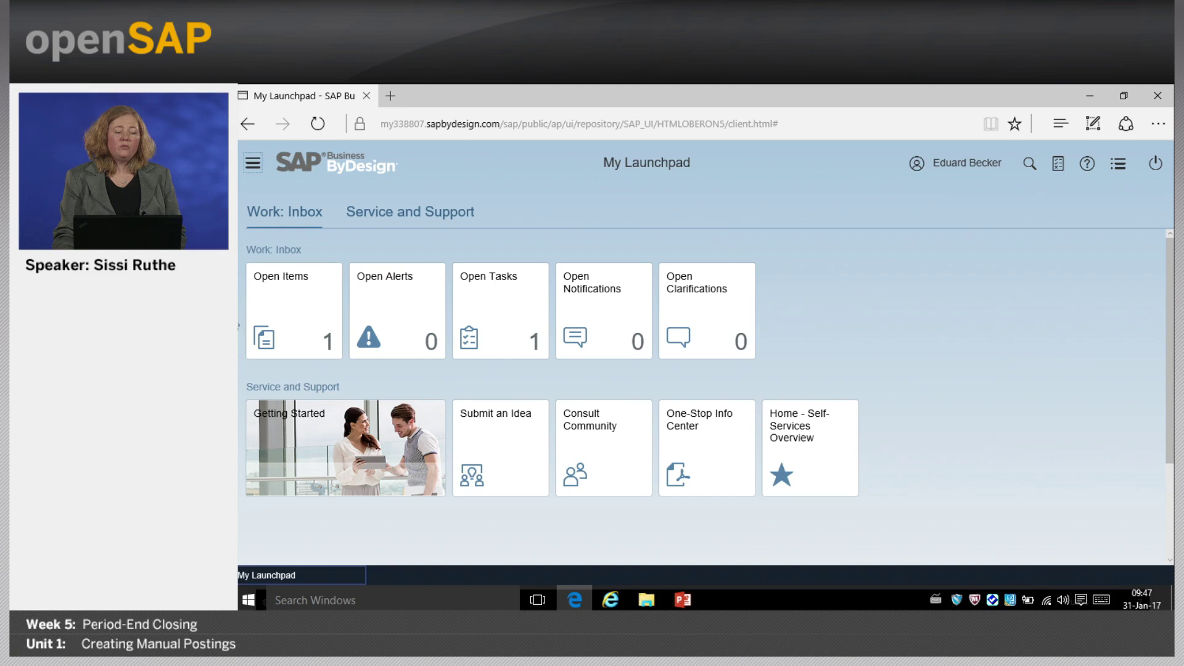
- Go to General Ledger > Journal Entry Vouchers and show the New voucher options
{"action": "left_click", "coordinate": [253, 166]}
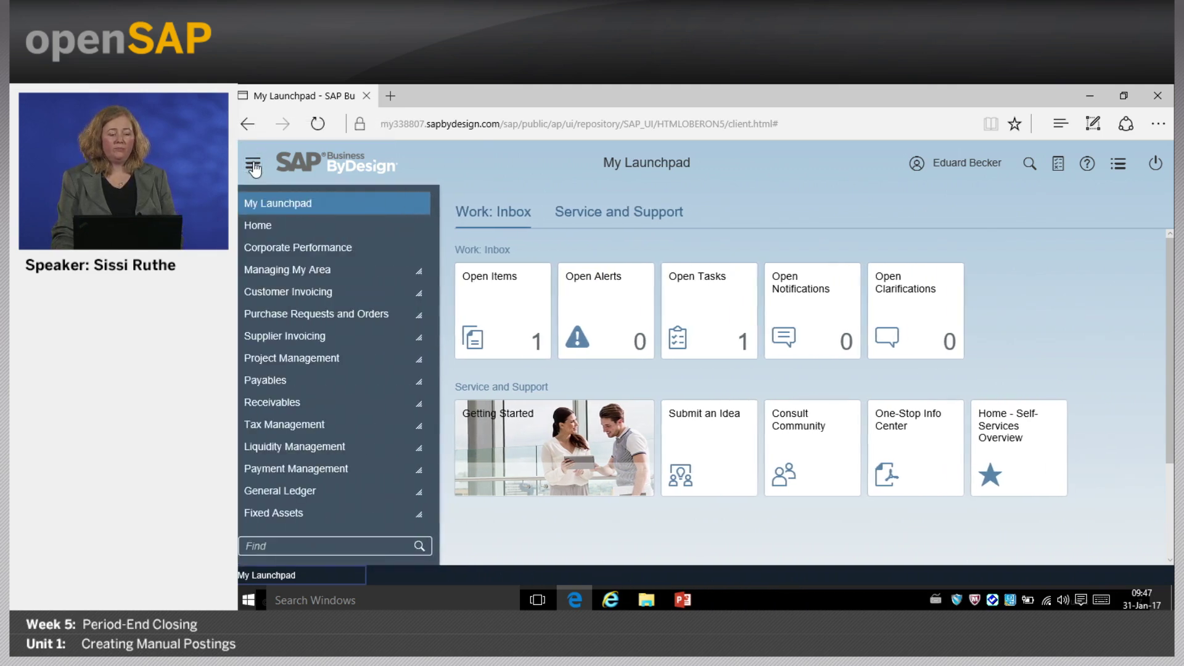
{"action": "left_click", "coordinate": [320, 487]}
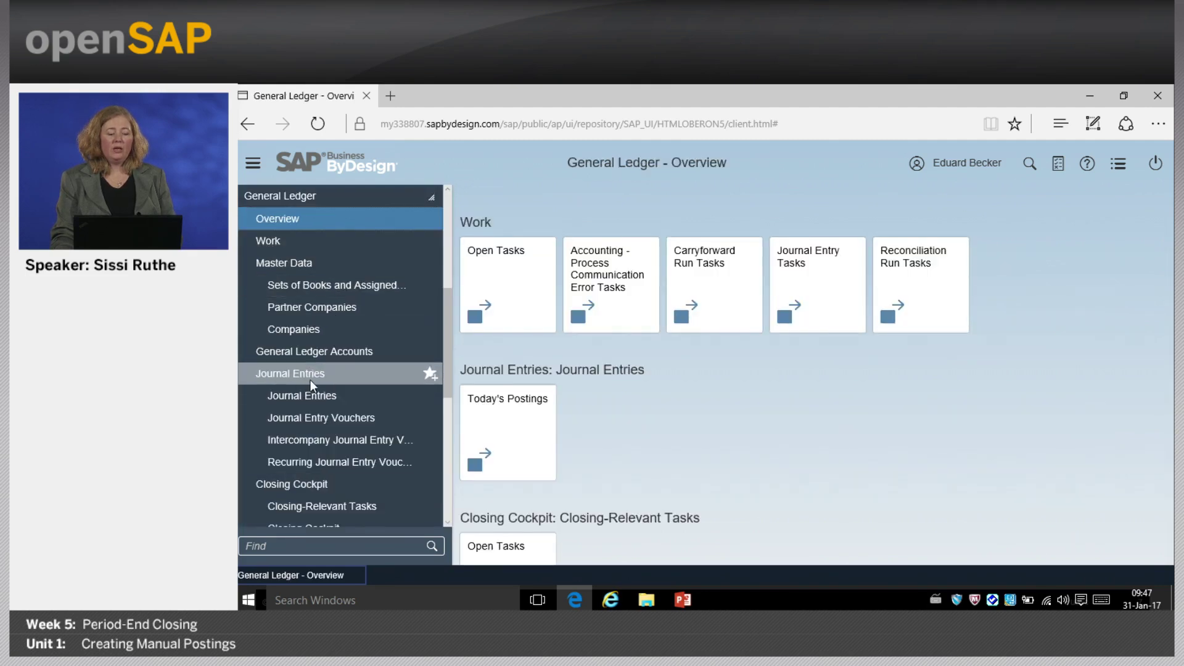
{"action": "left_click", "coordinate": [316, 418]}
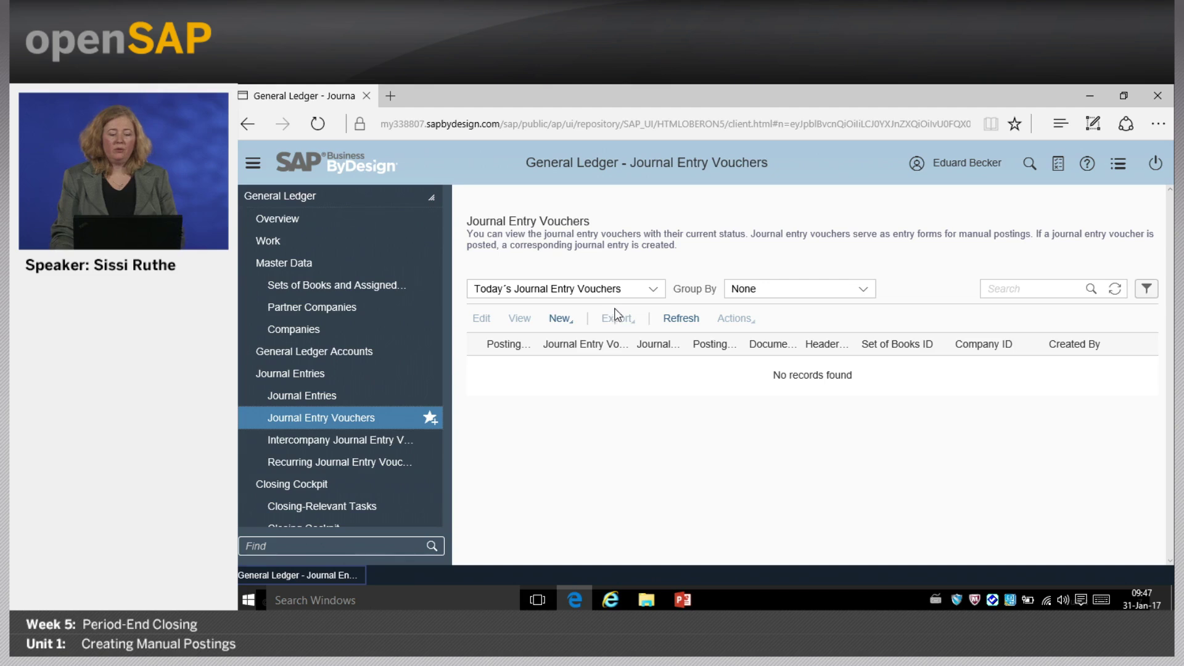
{"action": "left_click", "coordinate": [566, 322]}
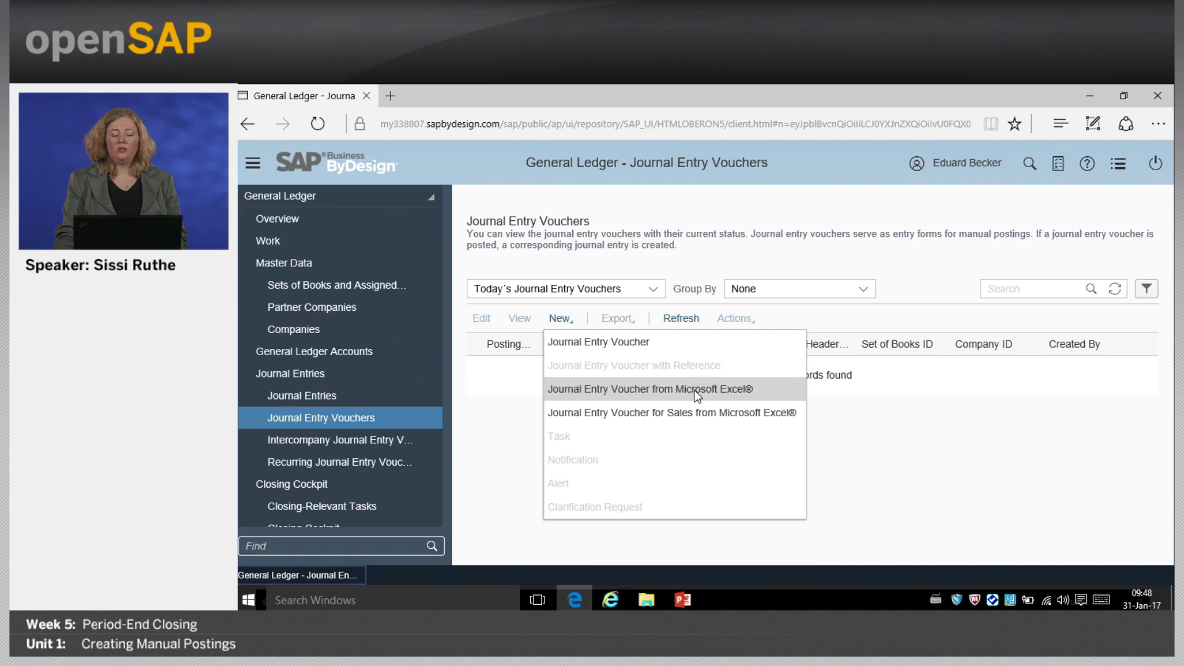
- Create a new Journal Entry Voucher for company 1000 - Almika GmbH
{"action": "left_click", "coordinate": [679, 350]}
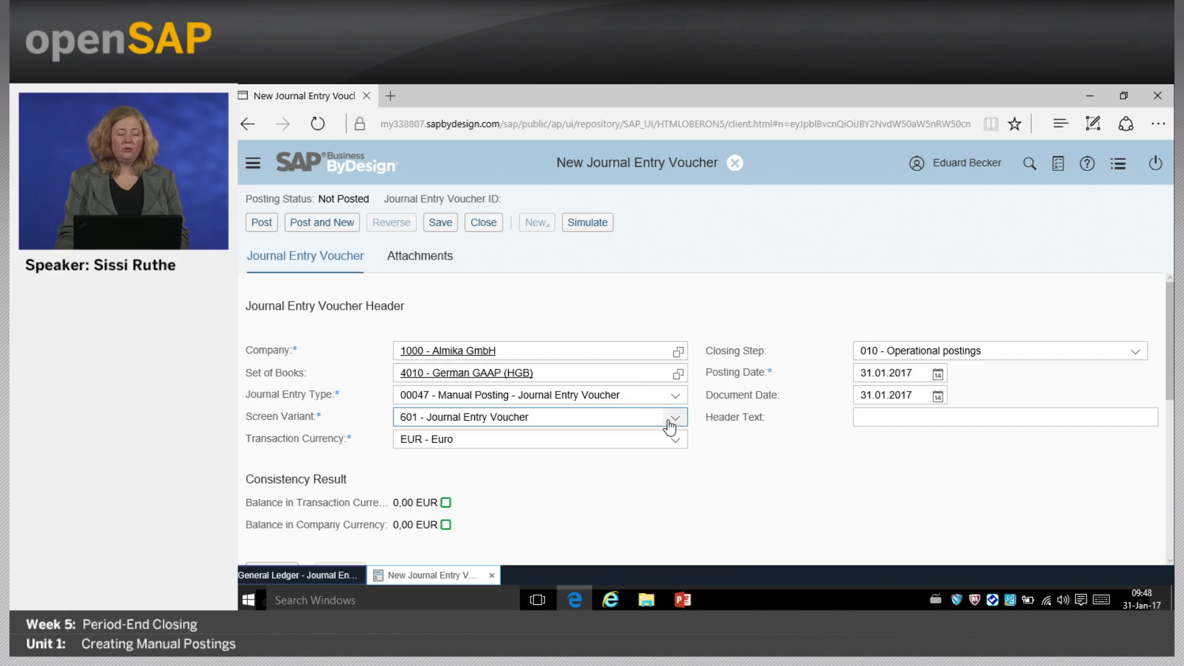
- Delete the 4010 - German GAAP (HGB) value from the voucher's Set of Books field
{"action": "left_click", "coordinate": [541, 356]}
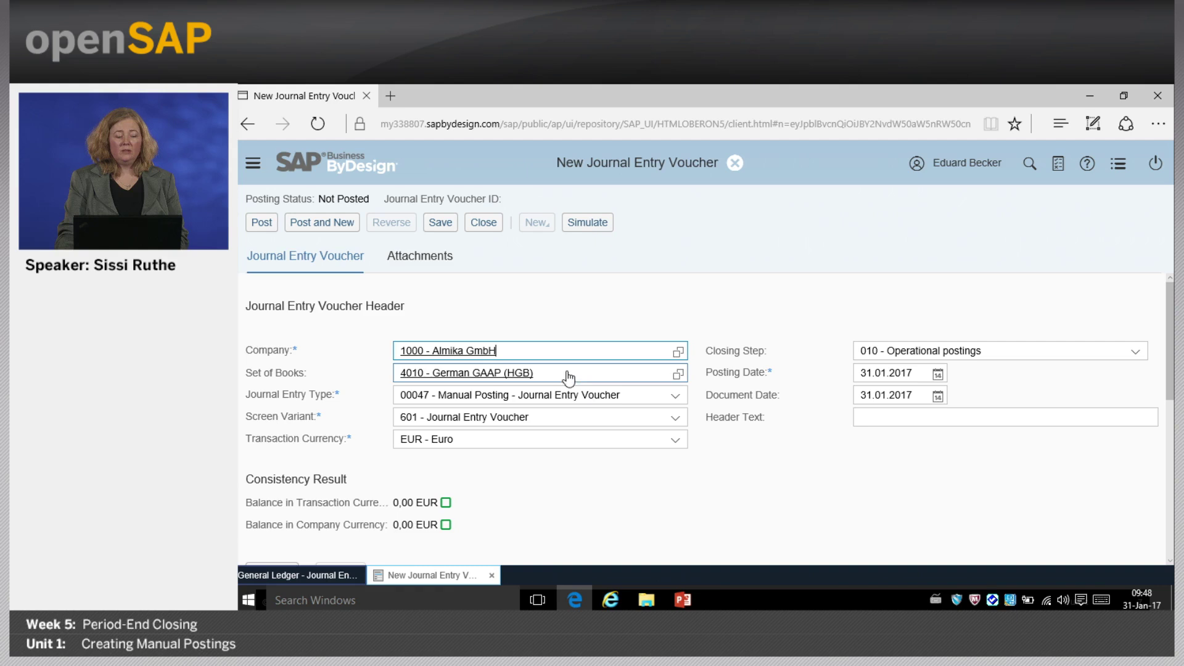
{"action": "left_click_drag", "start_coordinate": [558, 373], "coordinate": [390, 374]}
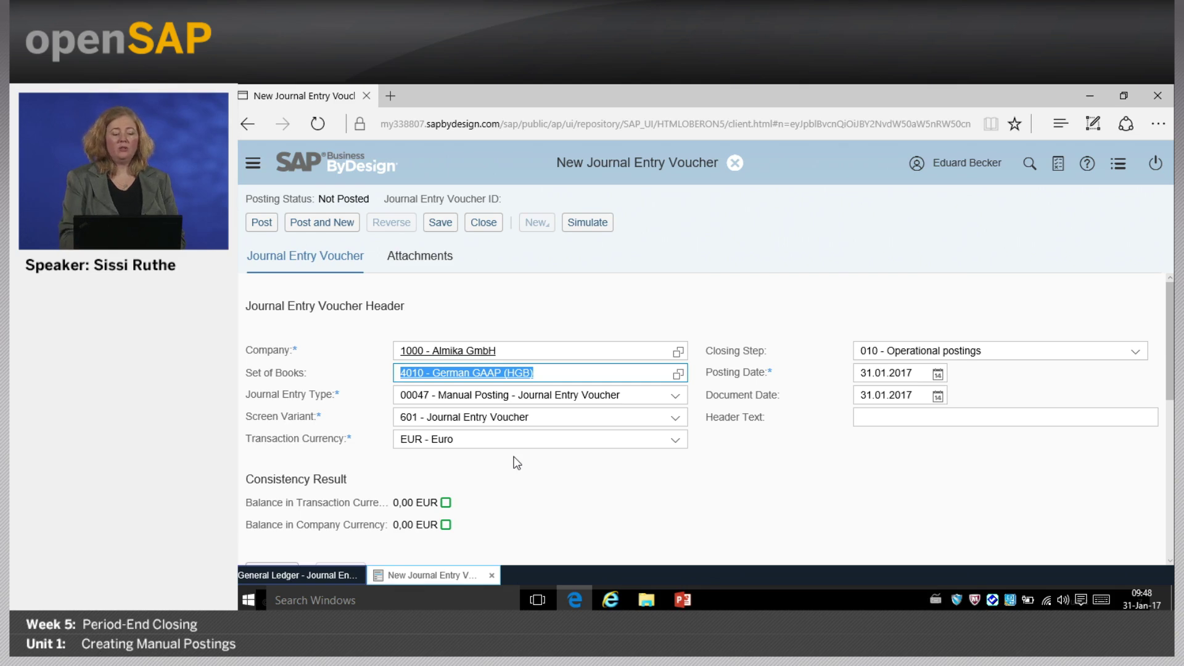
{"action": "key", "text": "Delete"}
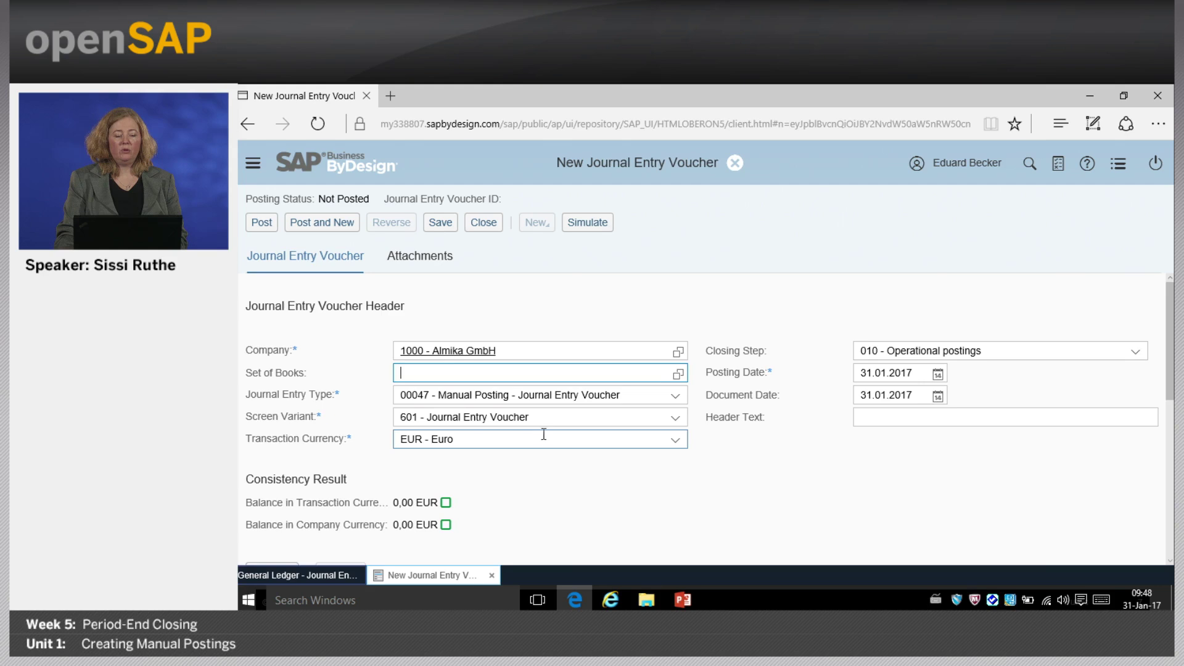
{"action": "scroll", "coordinate": [544, 442], "scroll_direction": "down", "scroll_amount": 1}
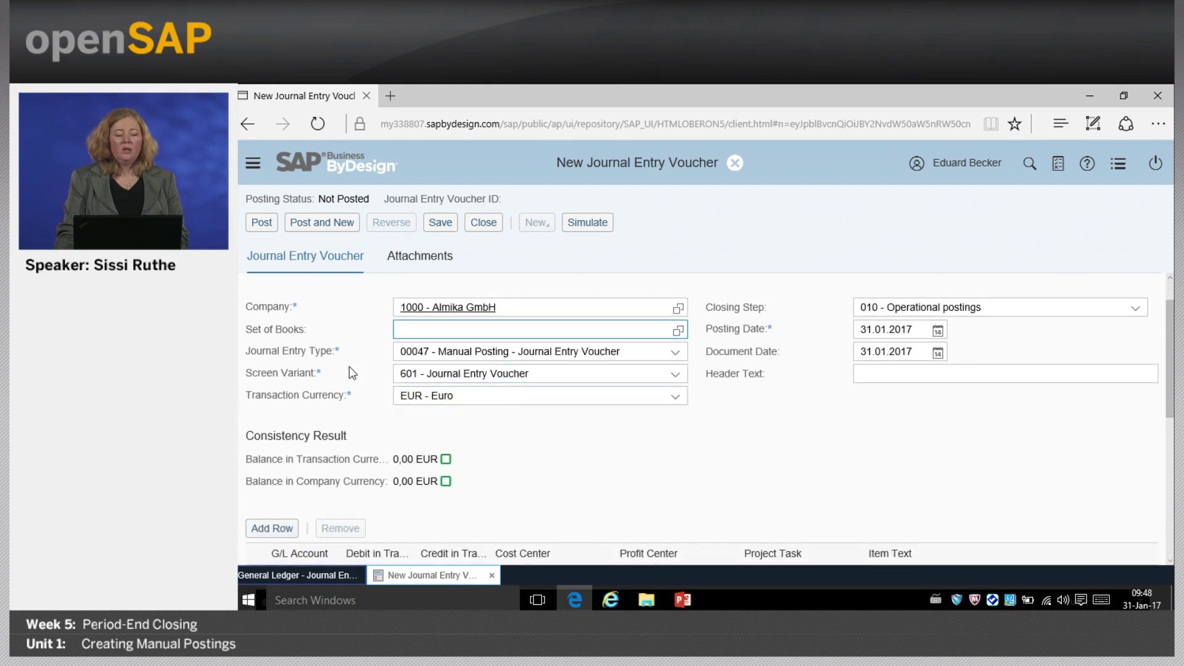
{"action": "left_click", "coordinate": [666, 353]}
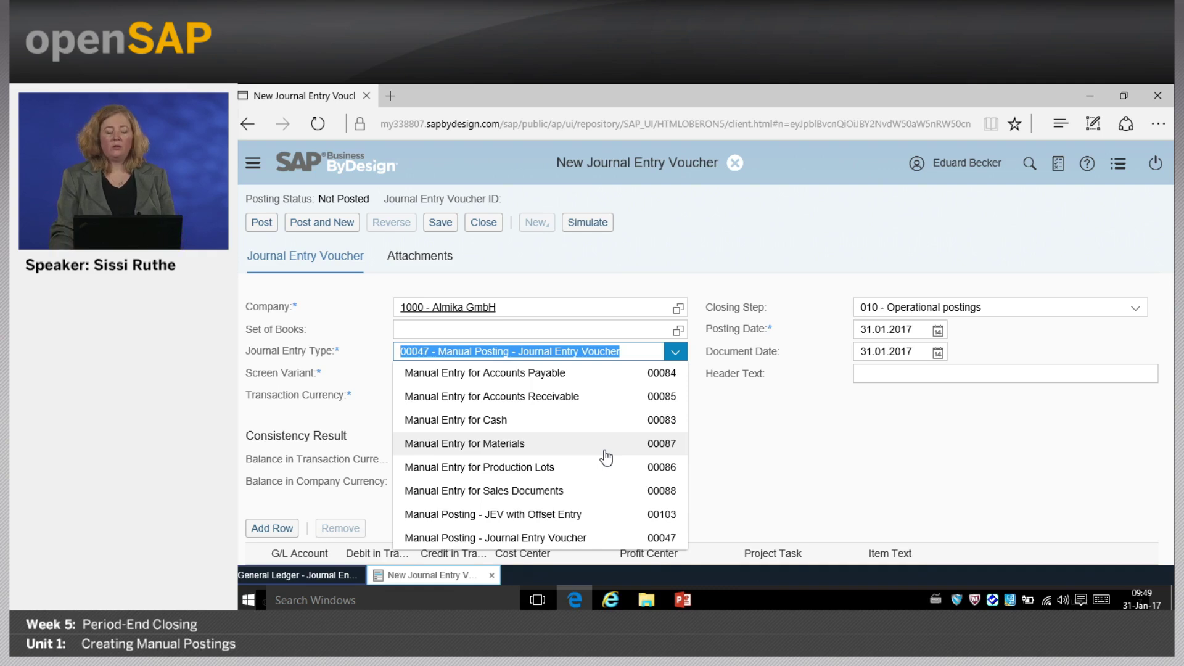
{"action": "scroll", "coordinate": [755, 456], "scroll_direction": "down", "scroll_amount": 1}
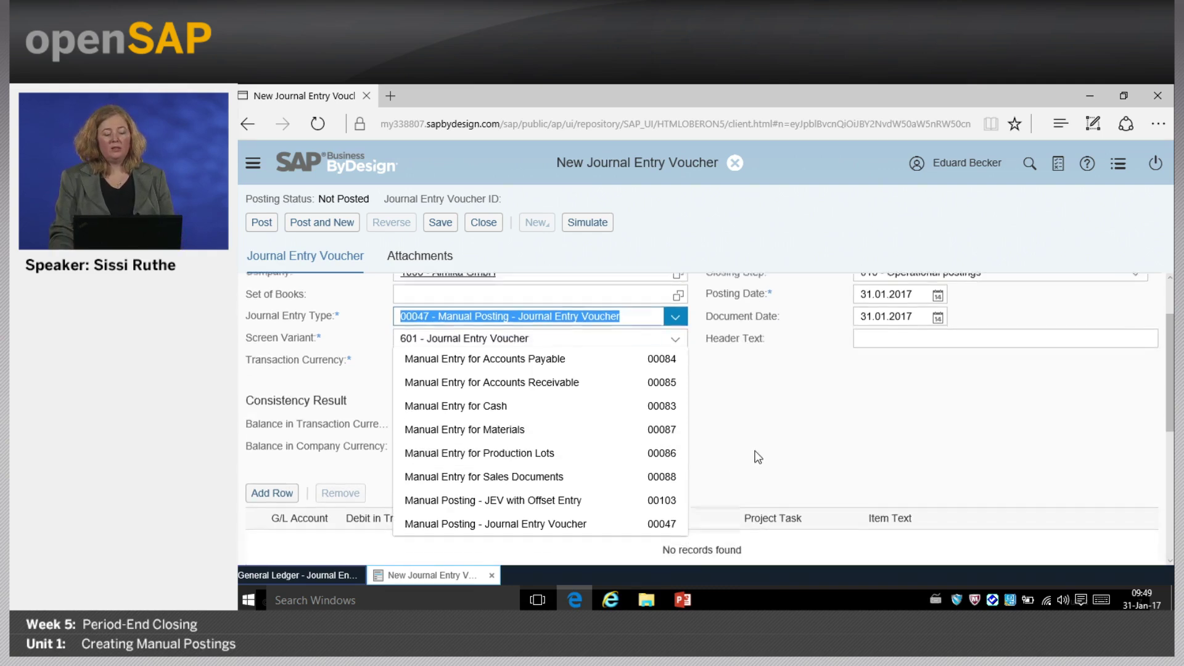
{"action": "left_click", "coordinate": [679, 312]}
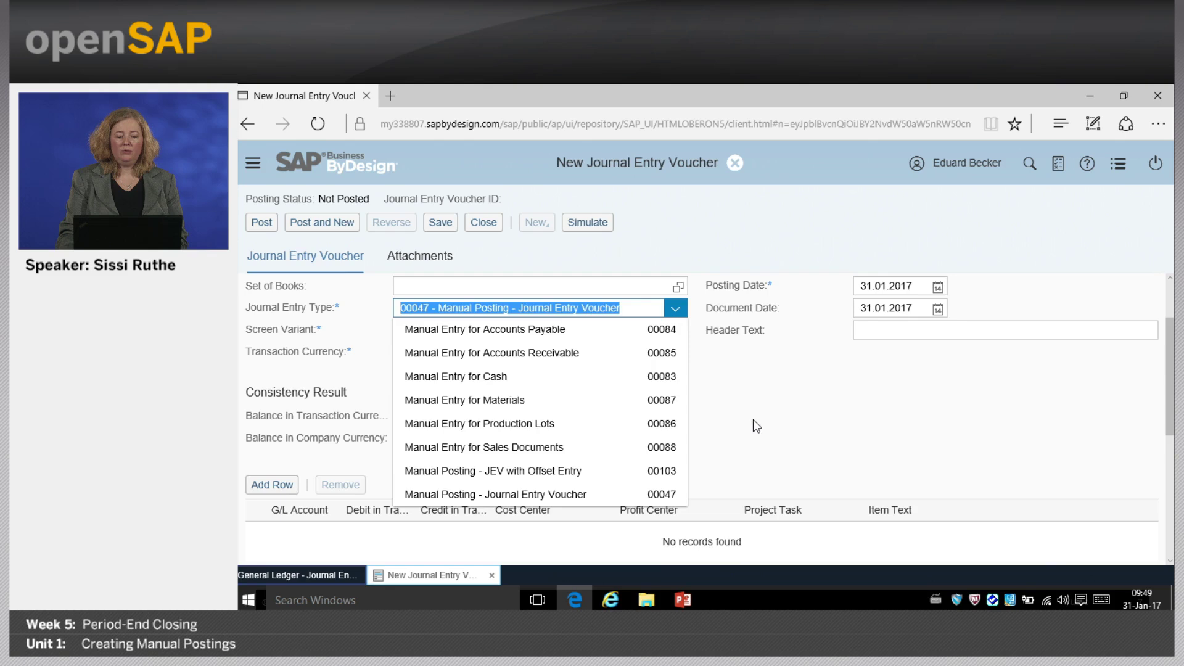
{"action": "scroll", "coordinate": [757, 425], "scroll_direction": "up", "scroll_amount": 1}
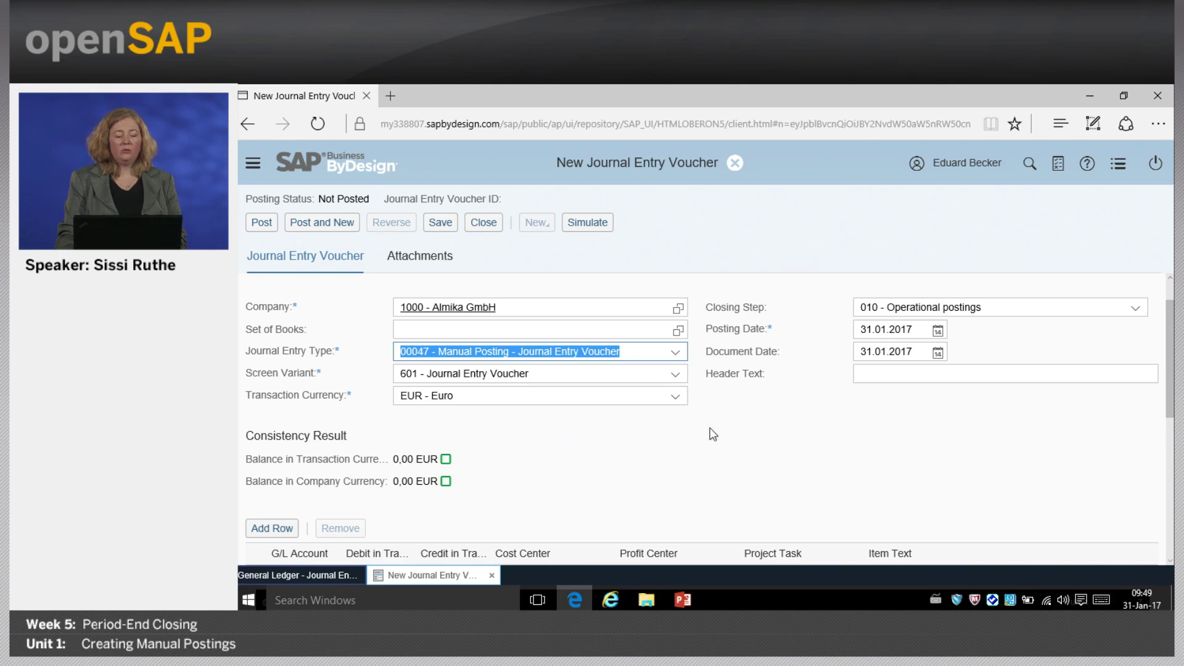
{"action": "scroll", "coordinate": [607, 413], "scroll_direction": "down", "scroll_amount": 1}
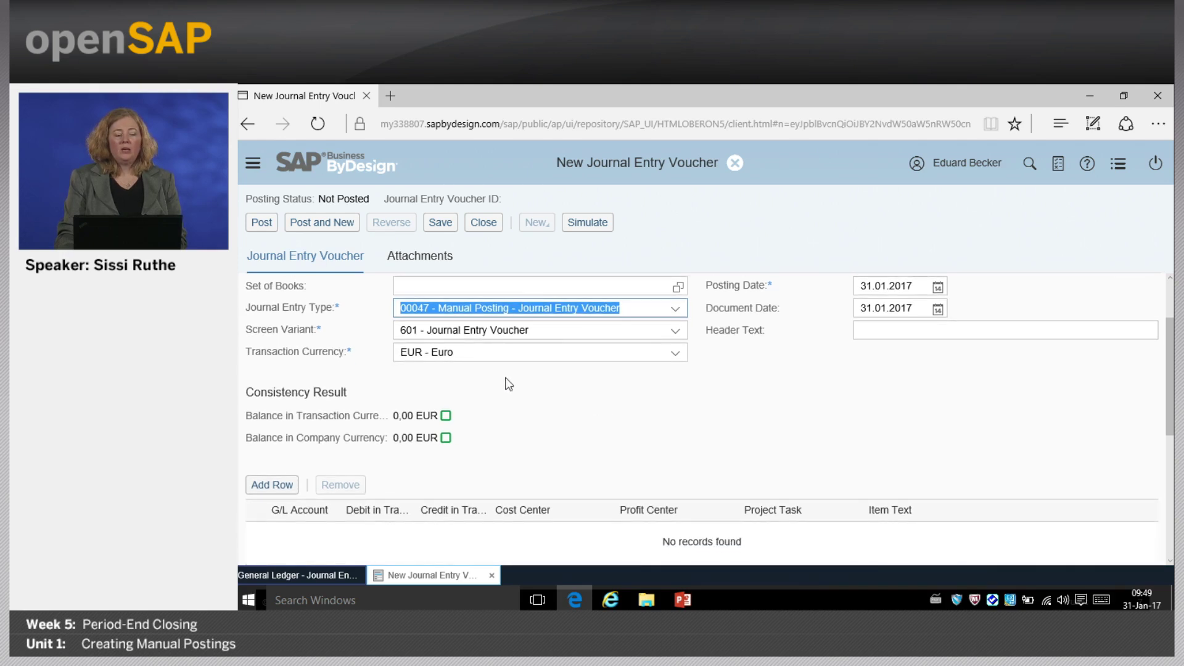
{"action": "left_click", "coordinate": [425, 330]}
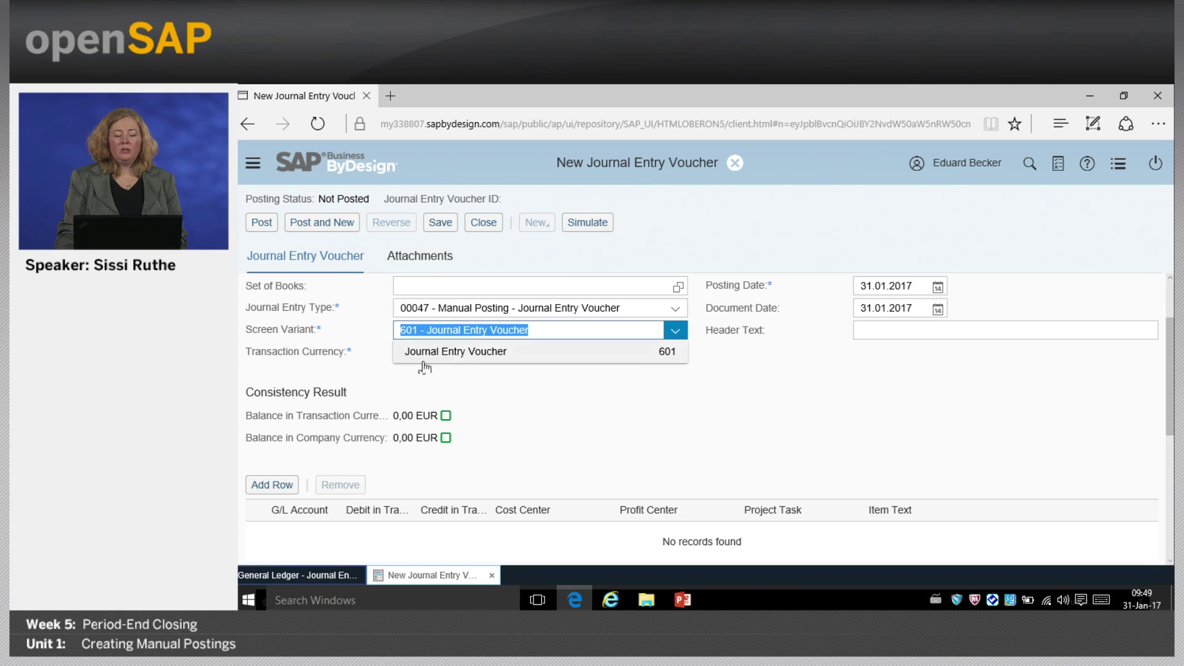
{"action": "left_click", "coordinate": [541, 356]}
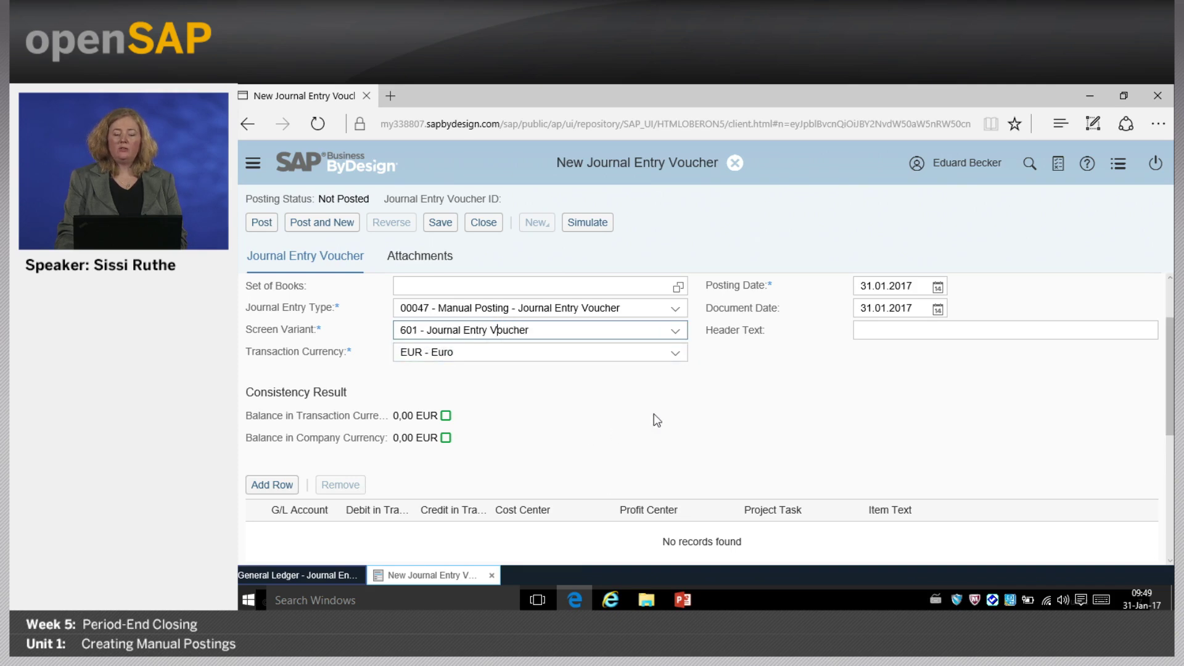
{"action": "scroll", "coordinate": [638, 431], "scroll_direction": "up", "scroll_amount": 1}
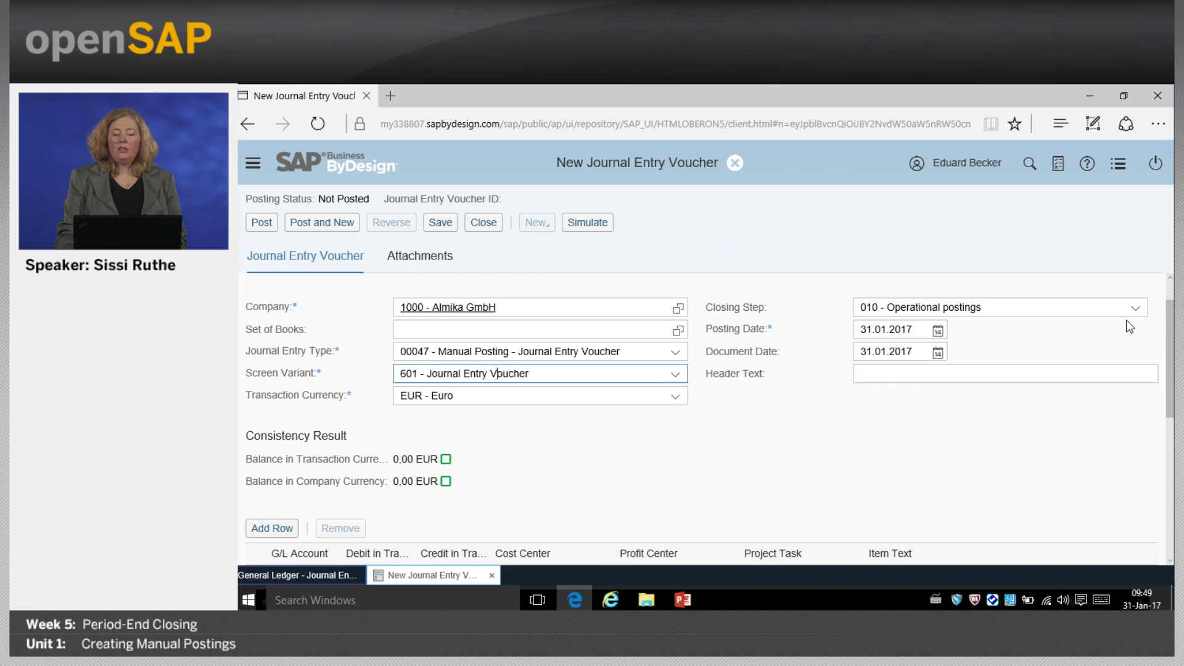
{"action": "left_click", "coordinate": [917, 374]}
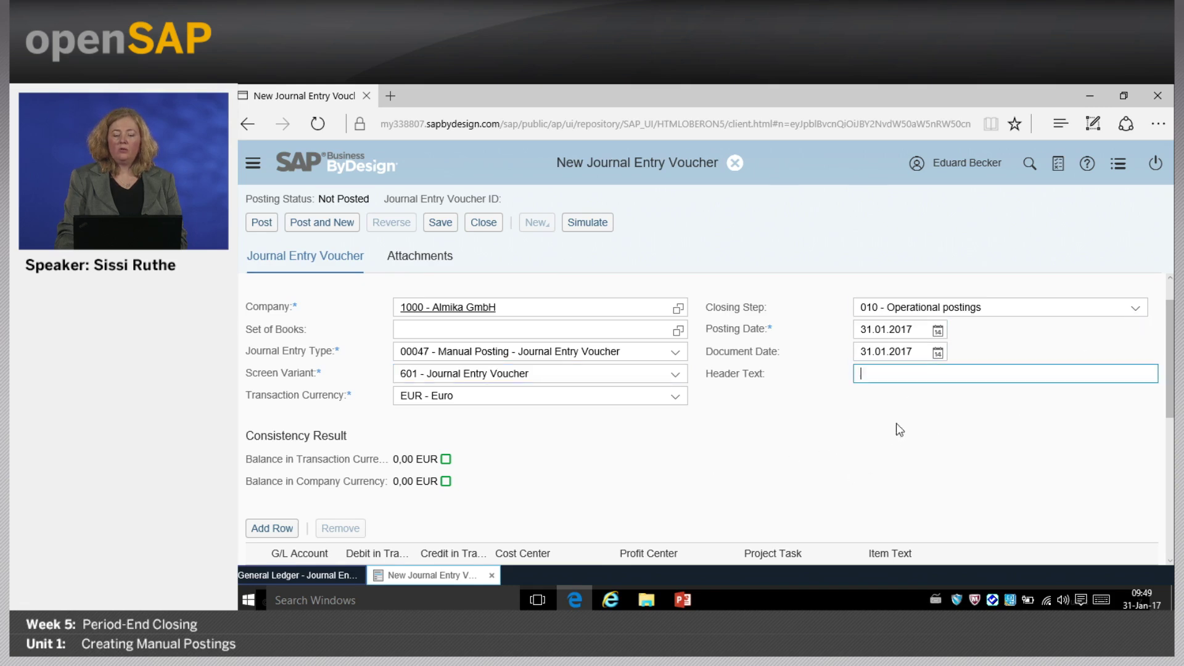
{"action": "scroll", "coordinate": [833, 489], "scroll_direction": "down", "scroll_amount": 3}
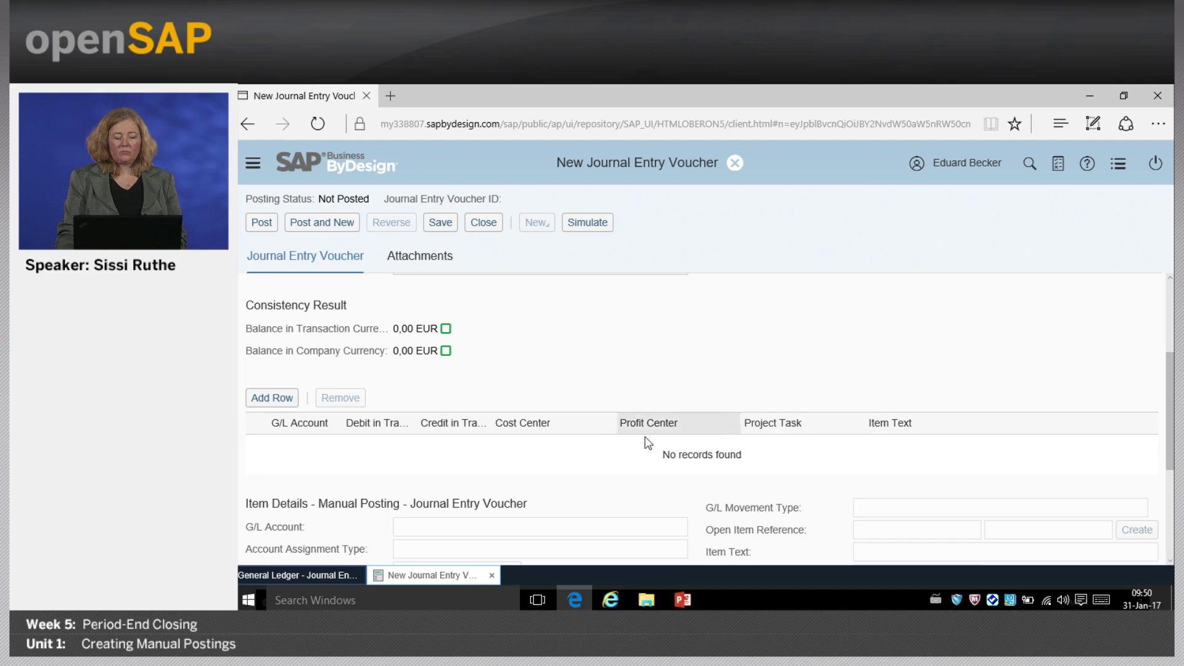
- Add a first line debiting 2.500,00 EUR to 412000 Salaries on cost center P1121 - Produktion
{"action": "left_click", "coordinate": [272, 398]}
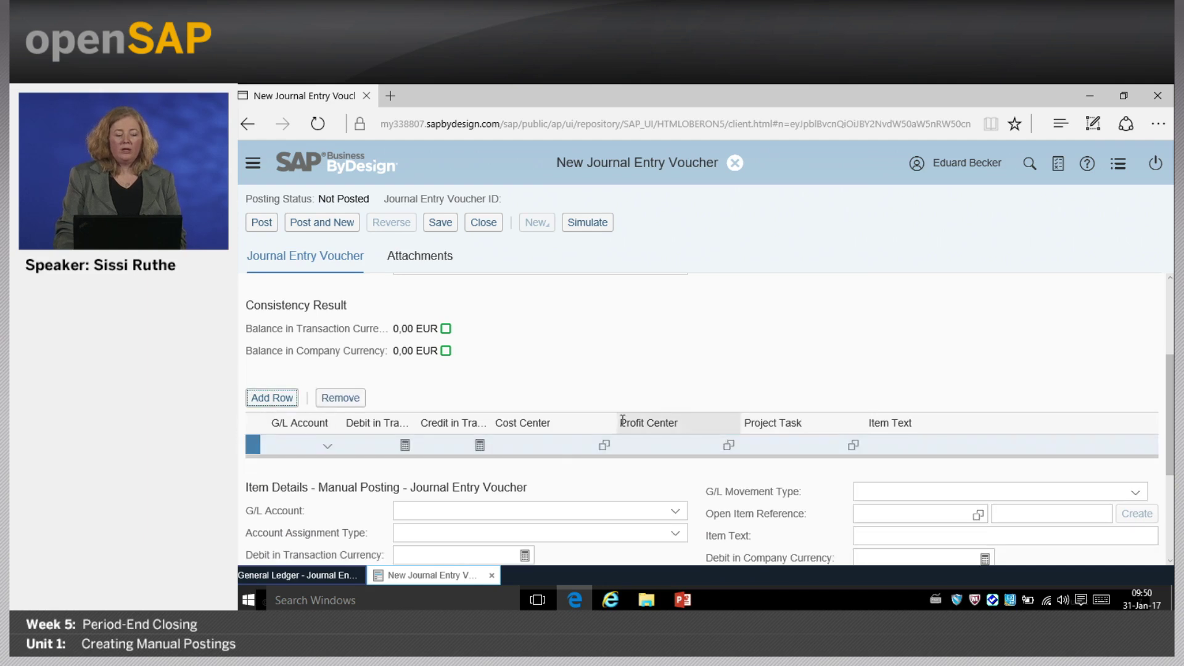
{"action": "left_click", "coordinate": [297, 446]}
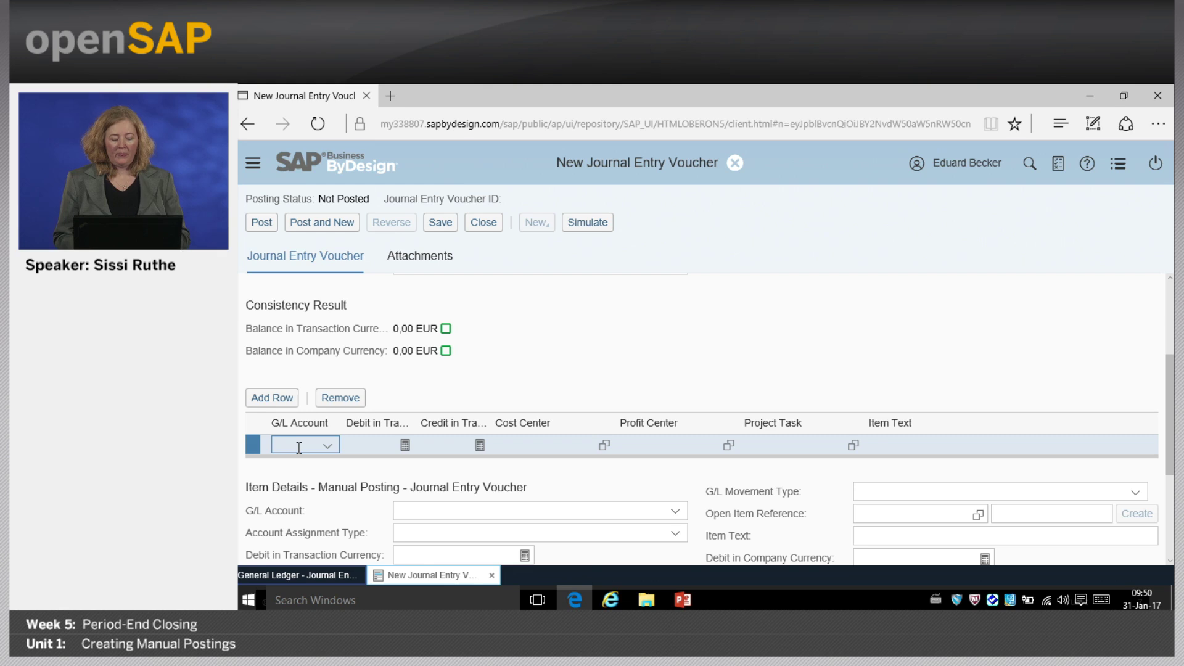
{"action": "type", "text": "2"}
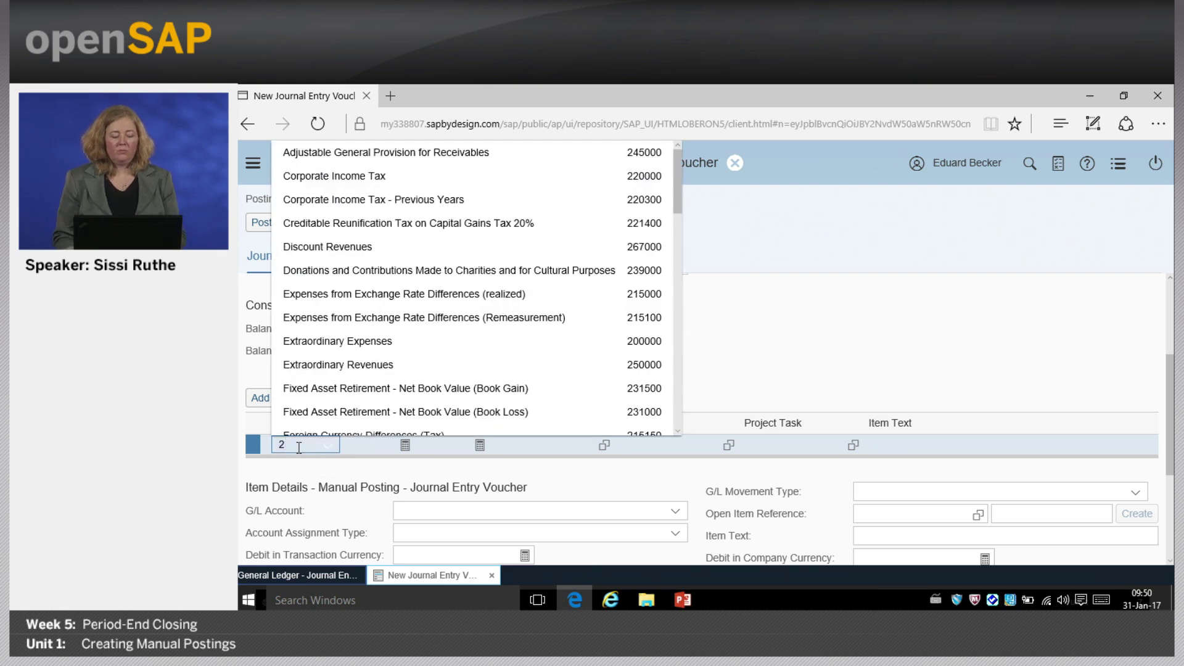
{"action": "key", "text": "BackSpace"}
{"action": "type", "text": "sal"}
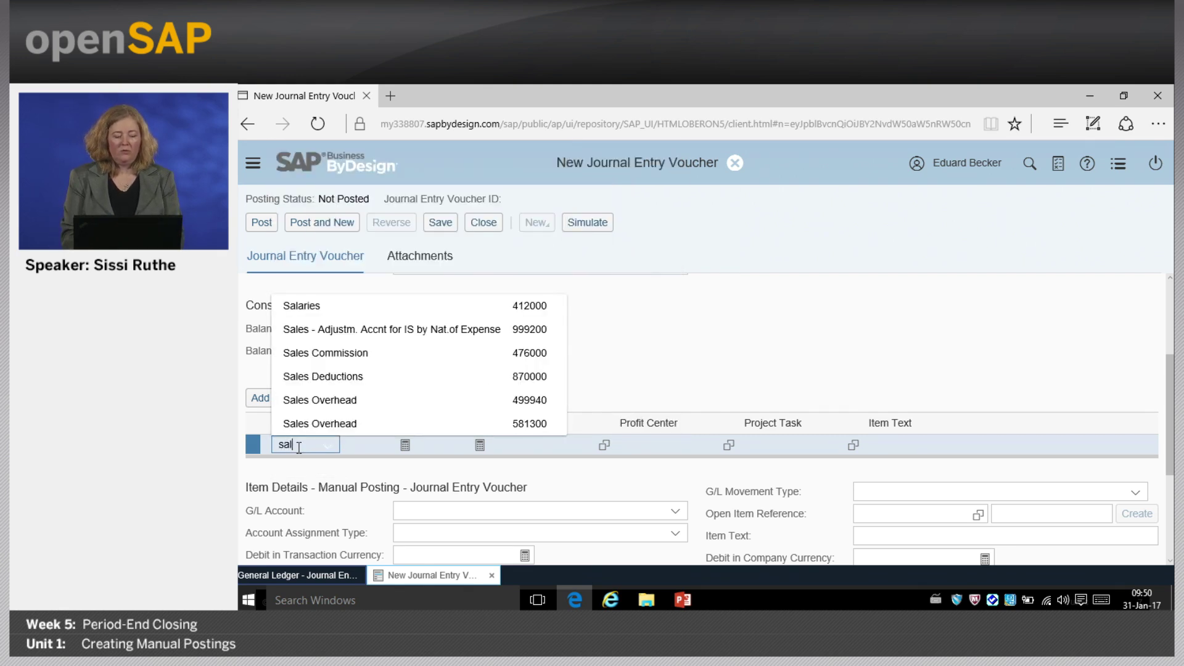
{"action": "left_click", "coordinate": [323, 308]}
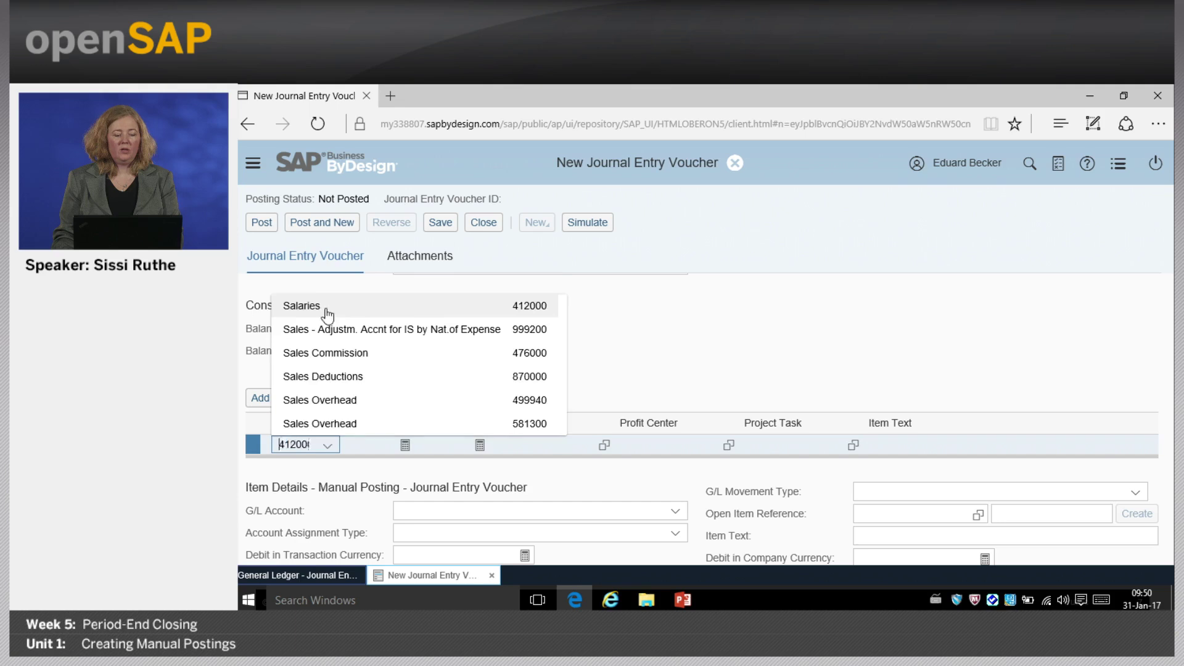
{"action": "left_click", "coordinate": [377, 441]}
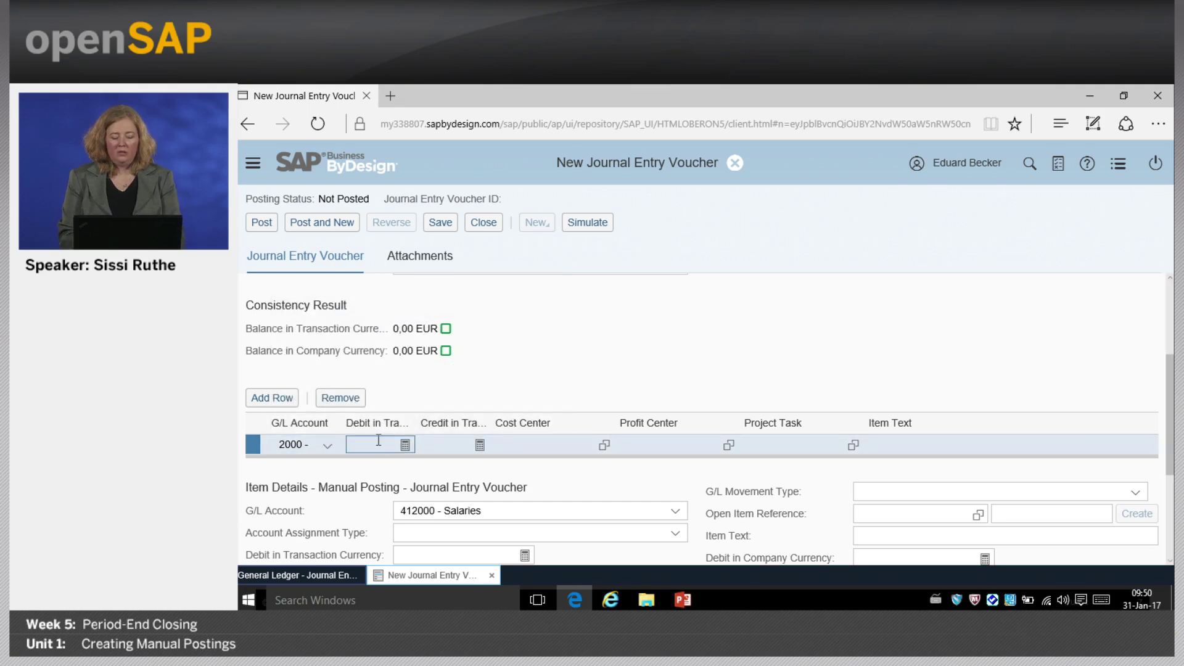
{"action": "type", "text": "2500"}
{"action": "key", "text": "Tab"}
{"action": "key", "text": "Tab"}
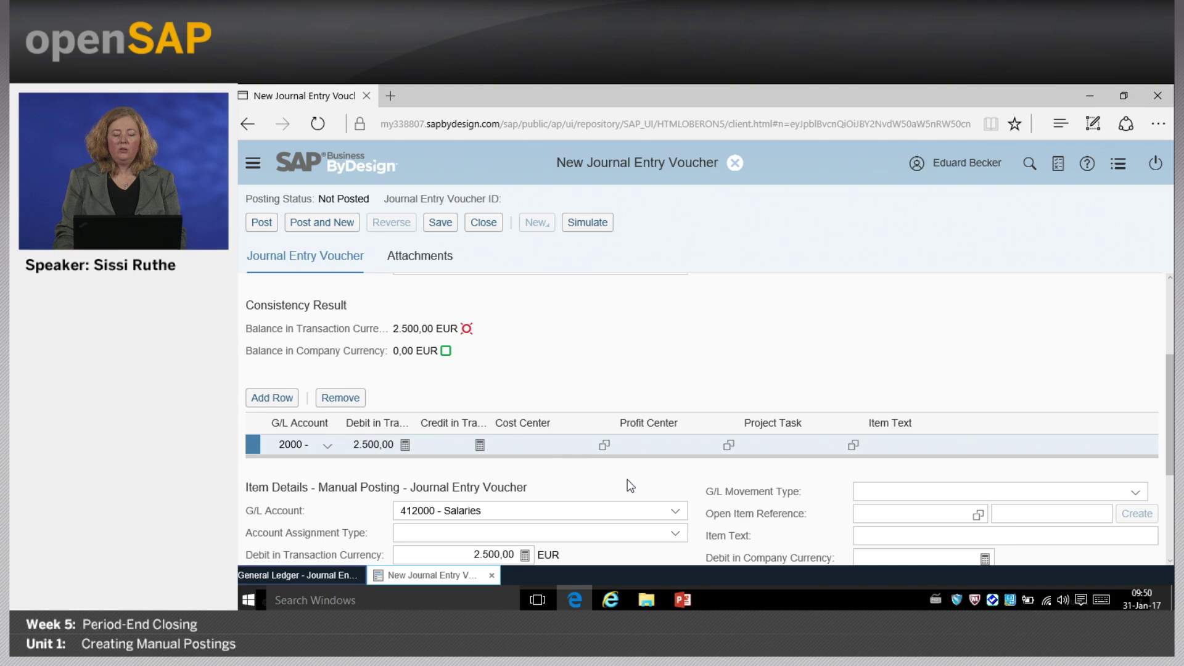
{"action": "type", "text": "por"}
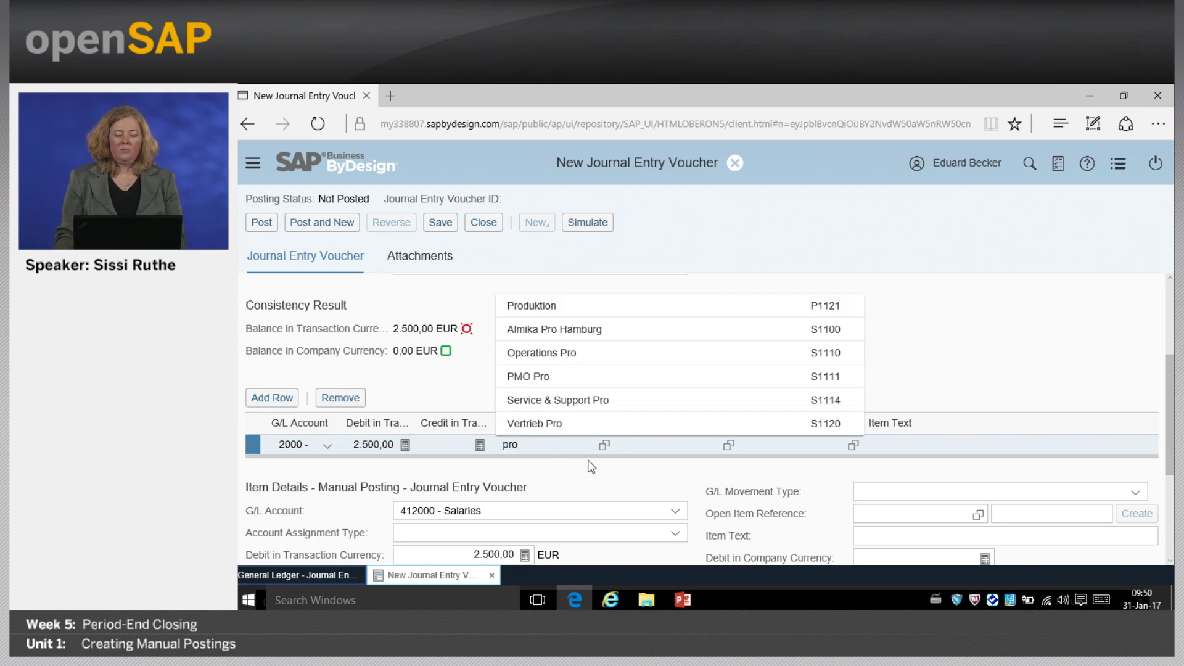
{"action": "left_click", "coordinate": [615, 307]}
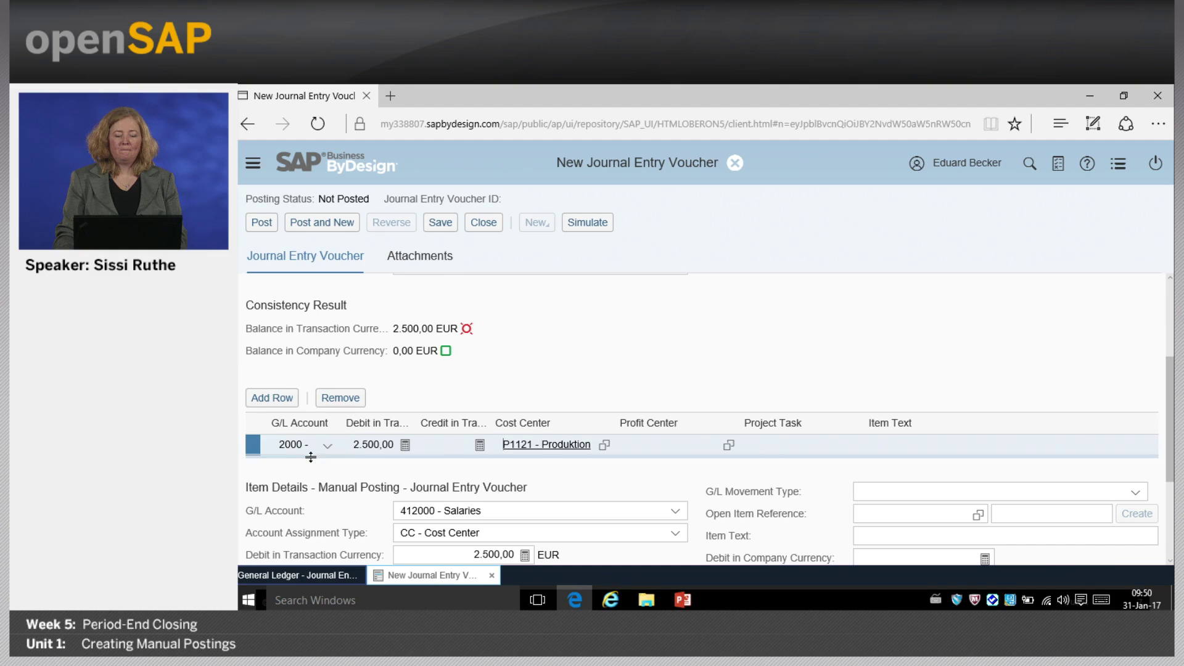
- Add a second line crediting 2.500,00 EUR to 412000 Salaries on cost center S1110 - Operations
{"action": "left_click", "coordinate": [272, 397]}
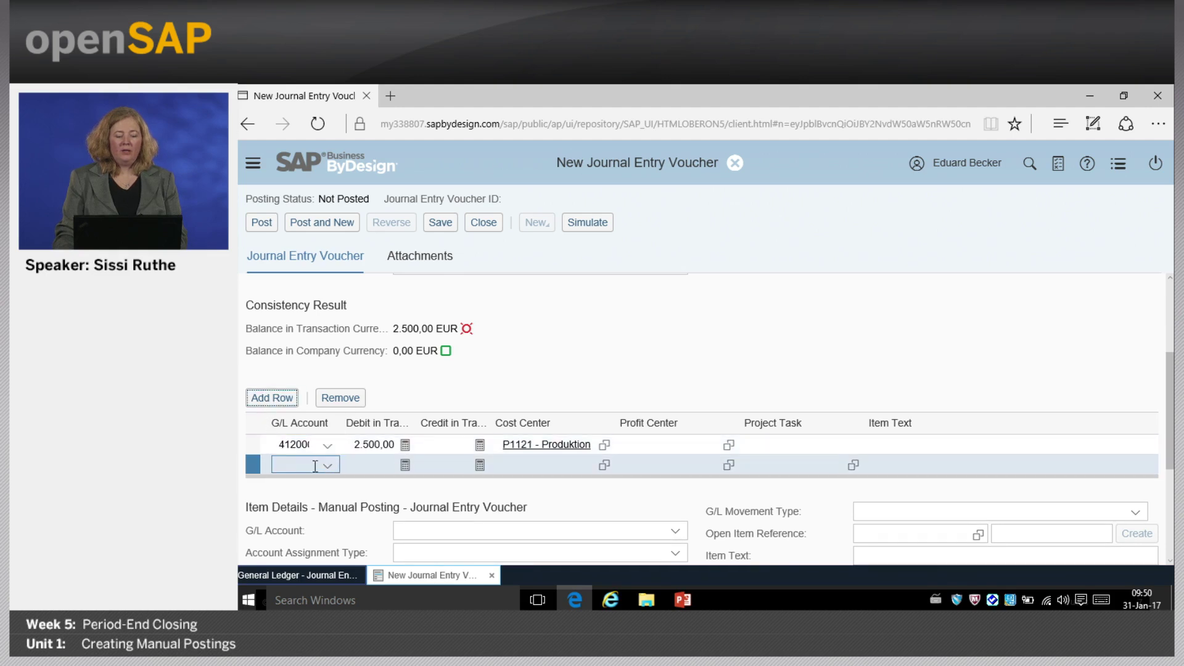
{"action": "left_click", "coordinate": [302, 465]}
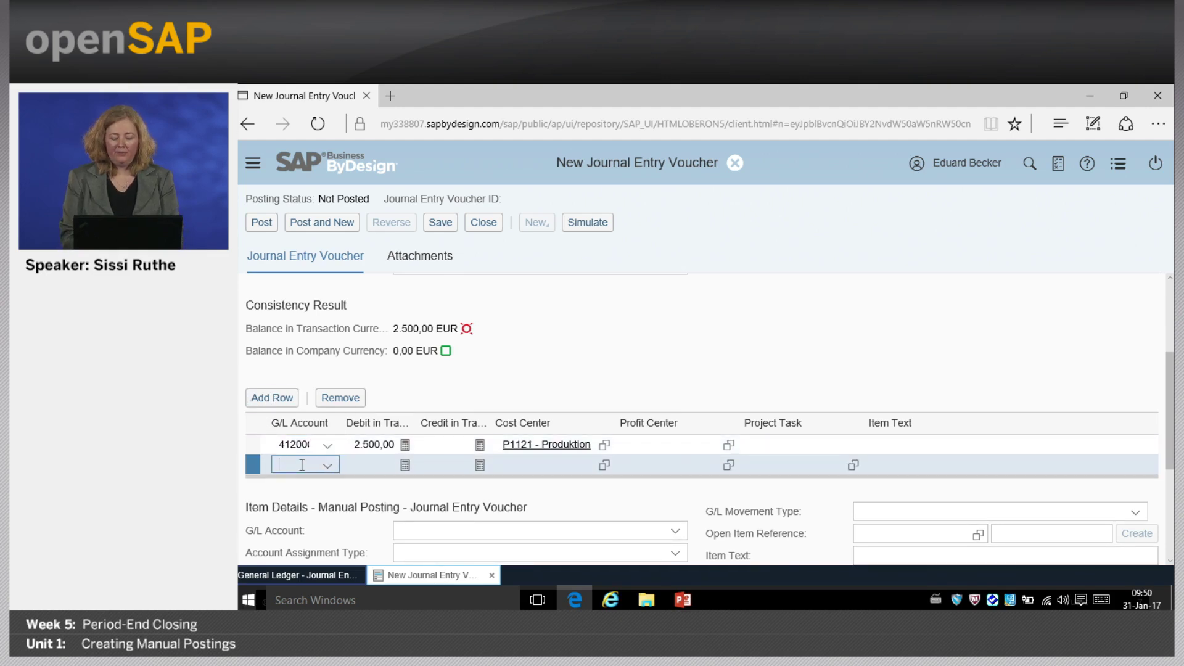
{"action": "type", "text": "2"}
{"action": "key", "text": "BackSpace"}
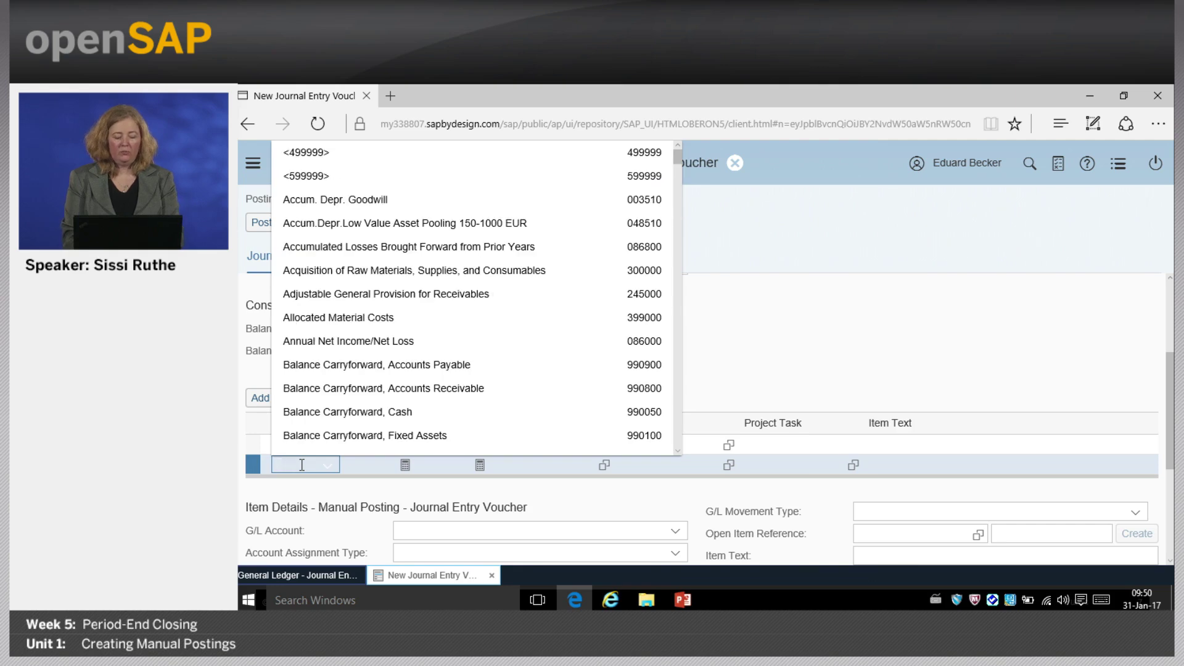
{"action": "type", "text": "412"}
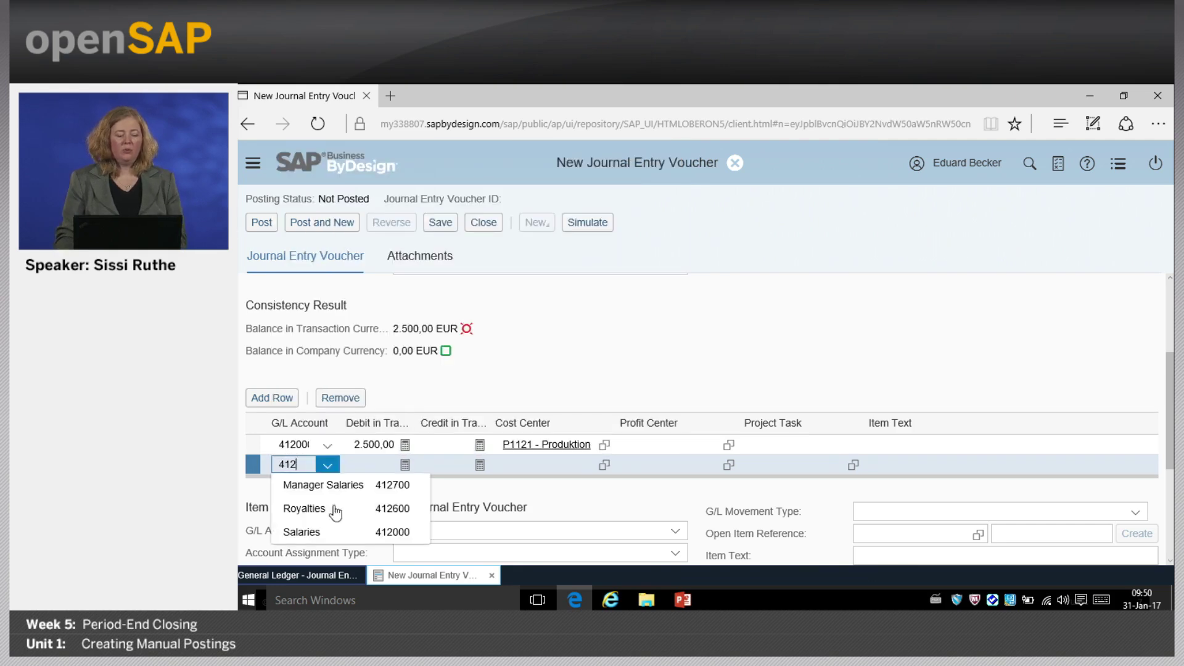
{"action": "left_click", "coordinate": [329, 533]}
{"action": "left_click", "coordinate": [427, 461]}
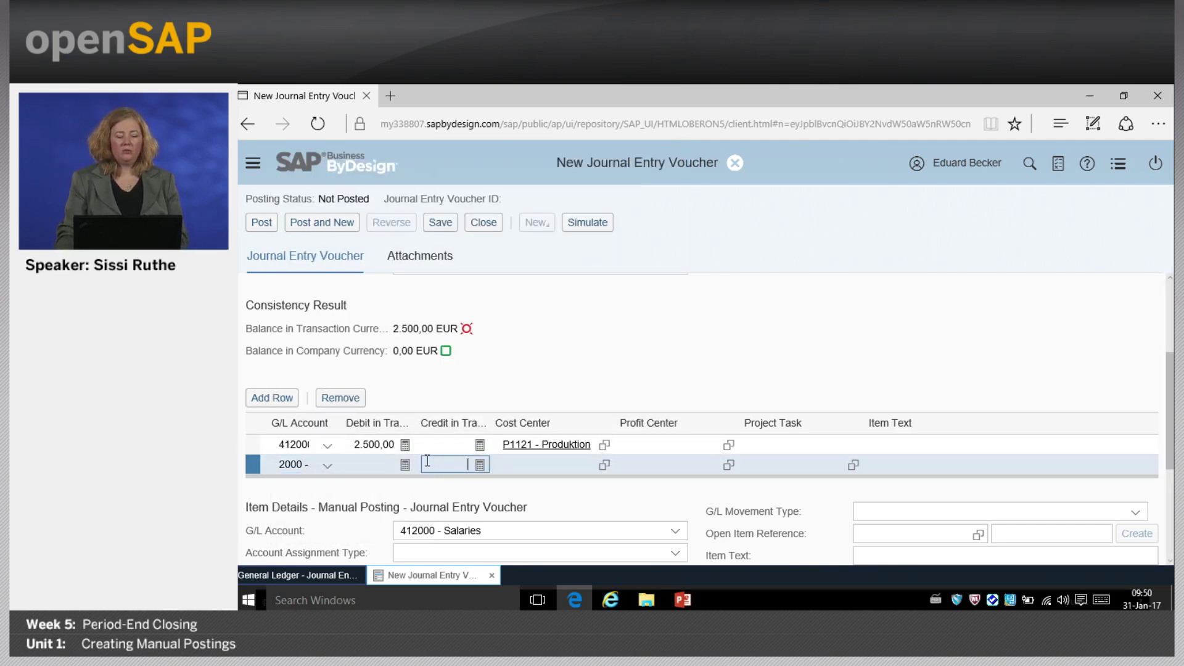
{"action": "type", "text": "2500"}
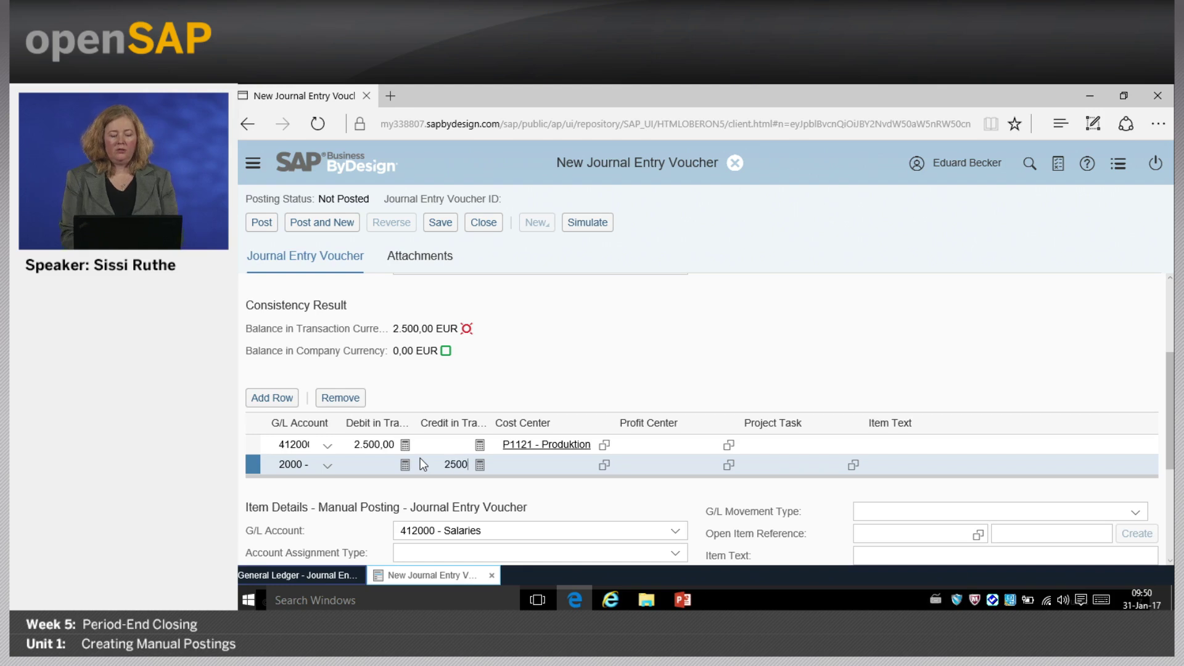
{"action": "key", "text": "Tab"}
{"action": "left_click", "coordinate": [547, 466]}
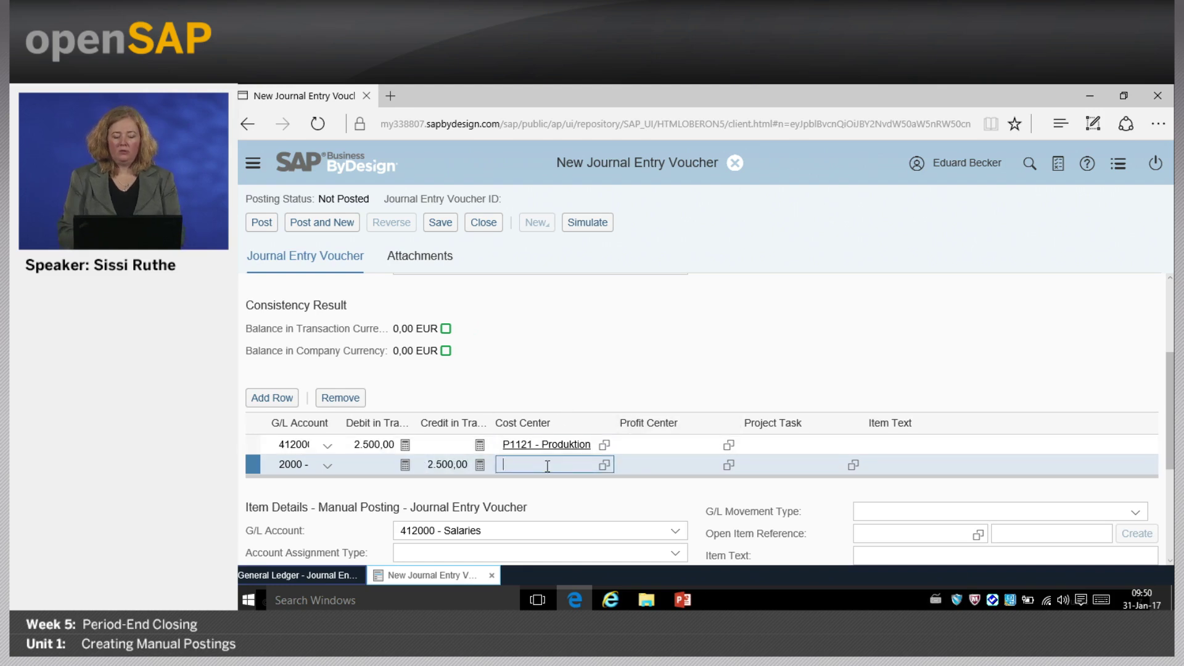
{"action": "type", "text": "ope"}
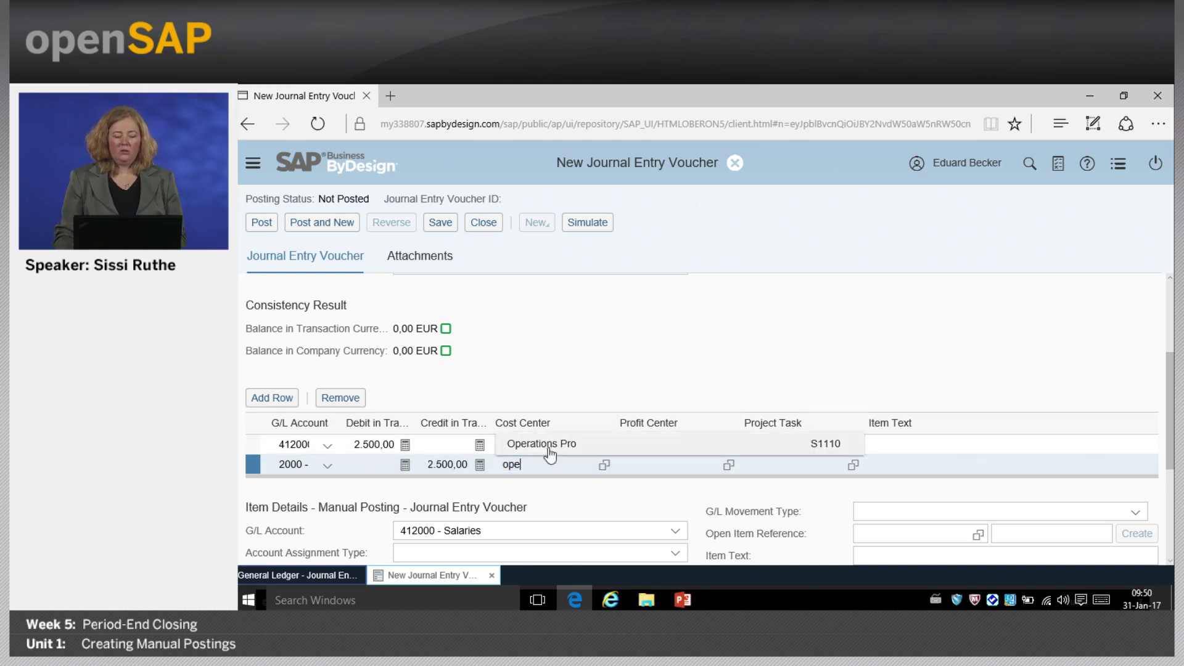
{"action": "left_click", "coordinate": [546, 445]}
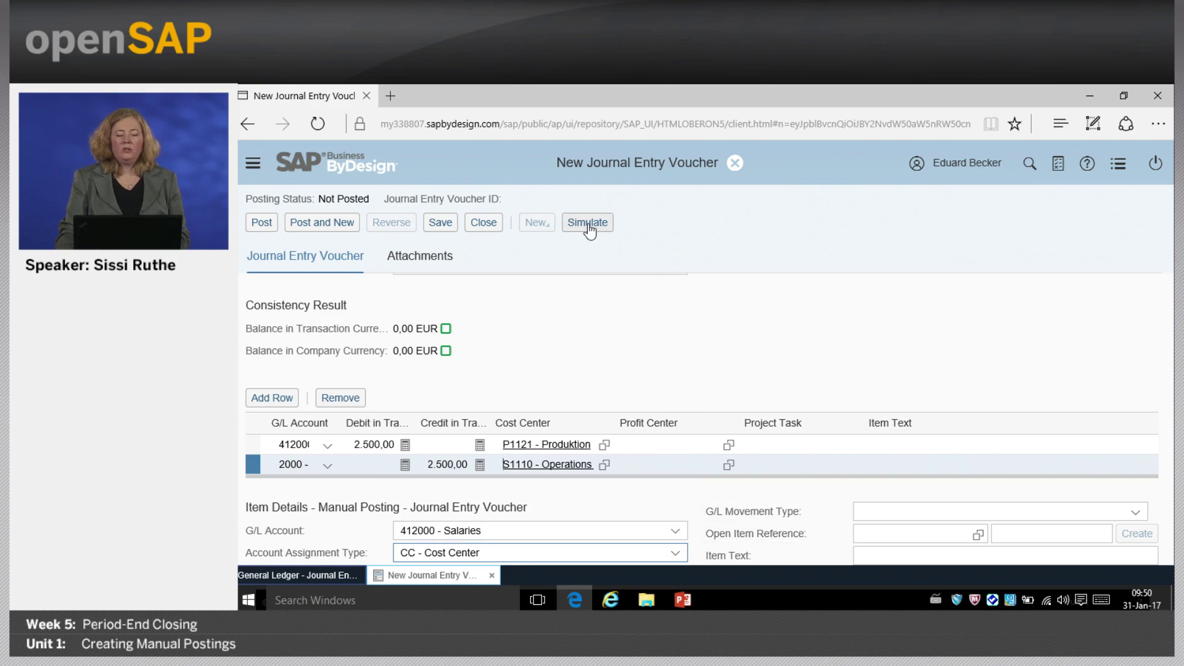
{"action": "left_click", "coordinate": [587, 223]}
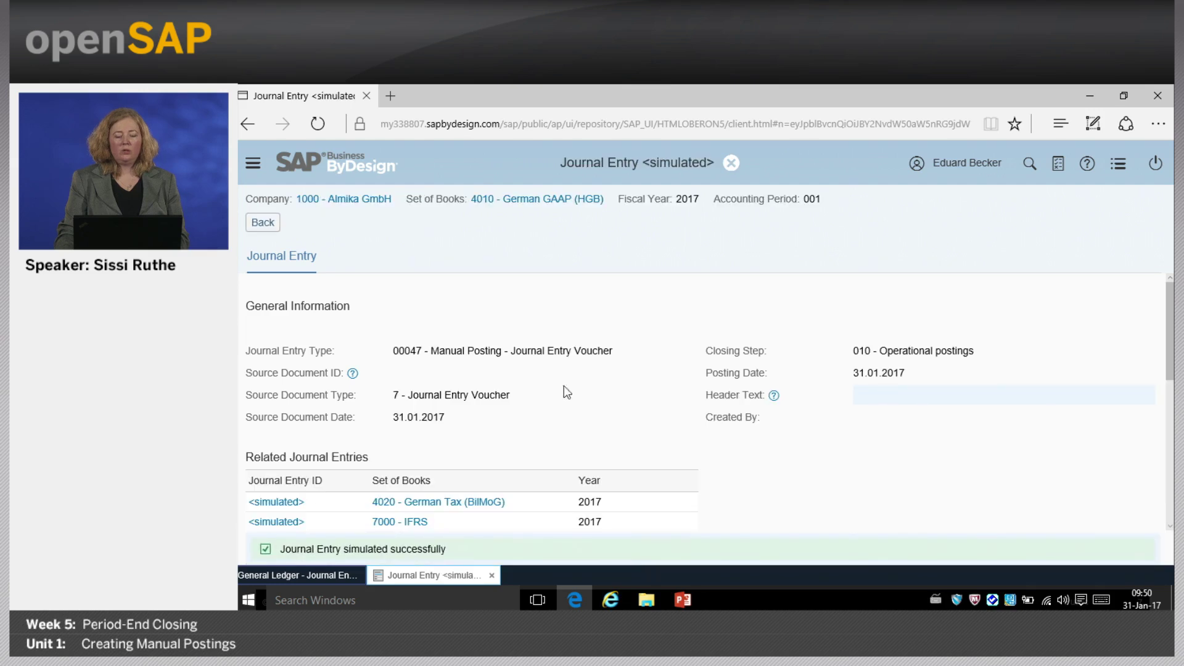
{"action": "scroll", "coordinate": [585, 398], "scroll_direction": "down", "scroll_amount": 4}
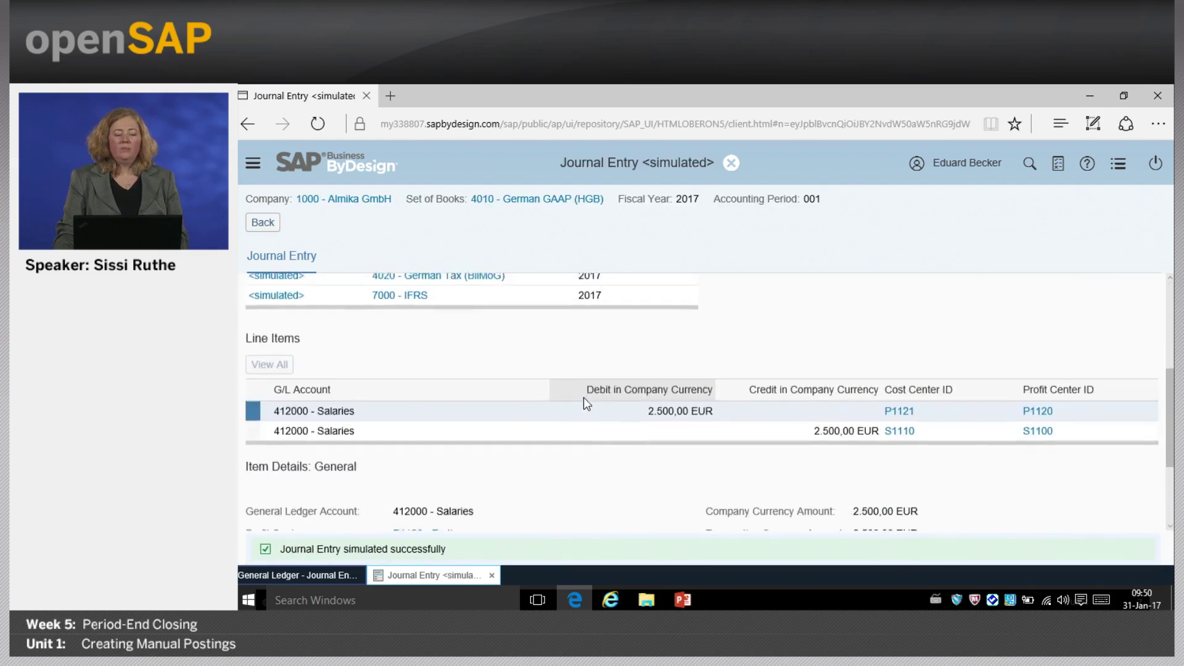
{"action": "scroll", "coordinate": [493, 376], "scroll_direction": "up", "scroll_amount": 2}
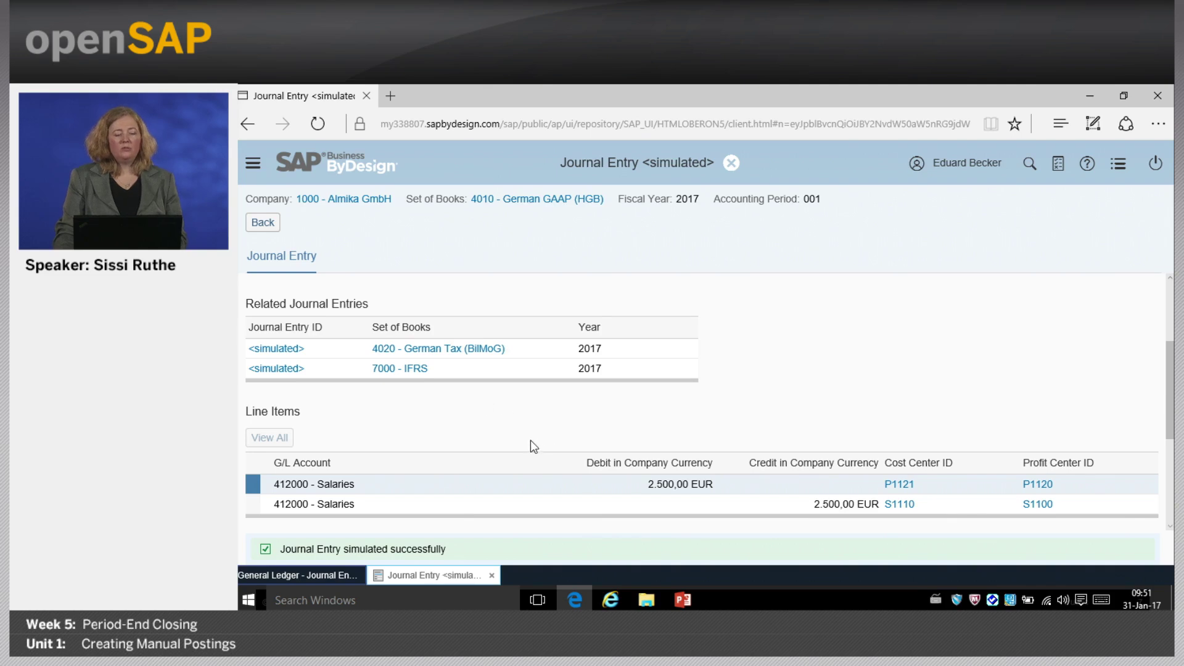
{"action": "scroll", "coordinate": [501, 431], "scroll_direction": "down", "scroll_amount": 2}
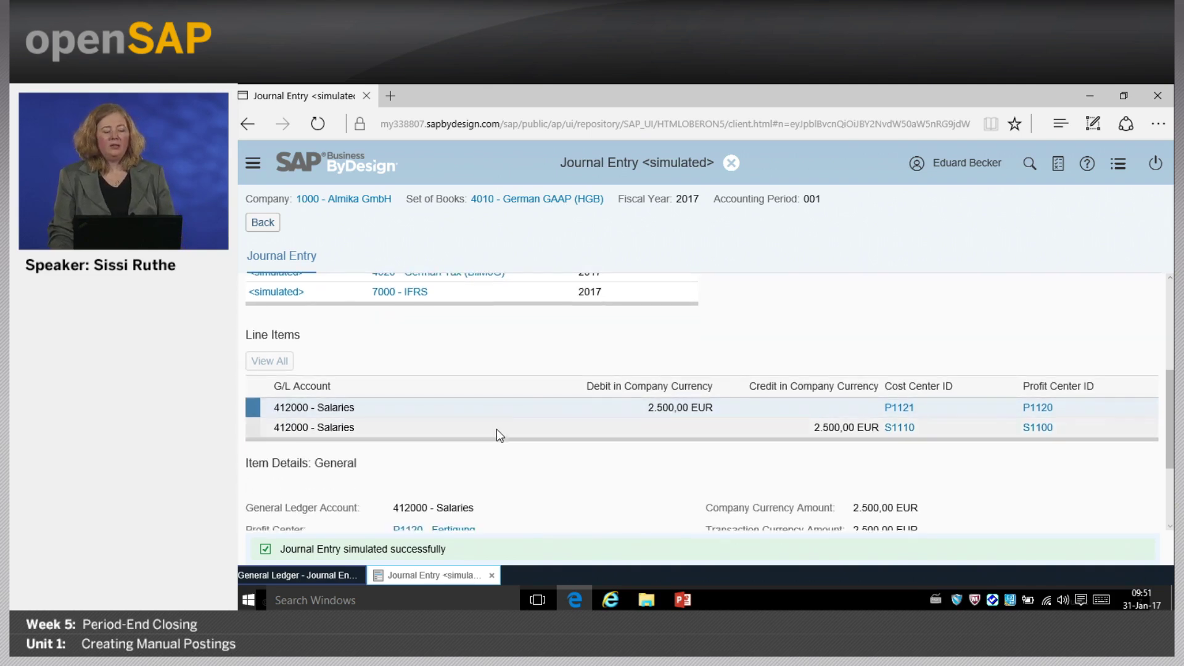
{"action": "scroll", "coordinate": [497, 428], "scroll_direction": "down", "scroll_amount": 2}
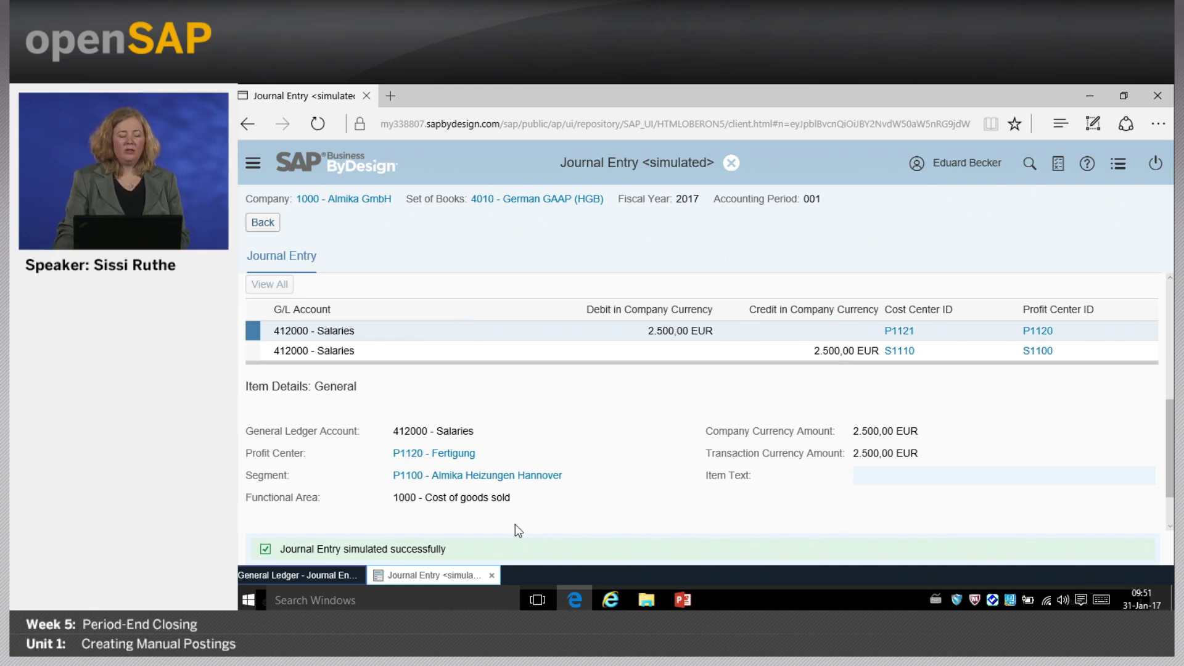
{"action": "scroll", "coordinate": [502, 420], "scroll_direction": "up", "scroll_amount": 5}
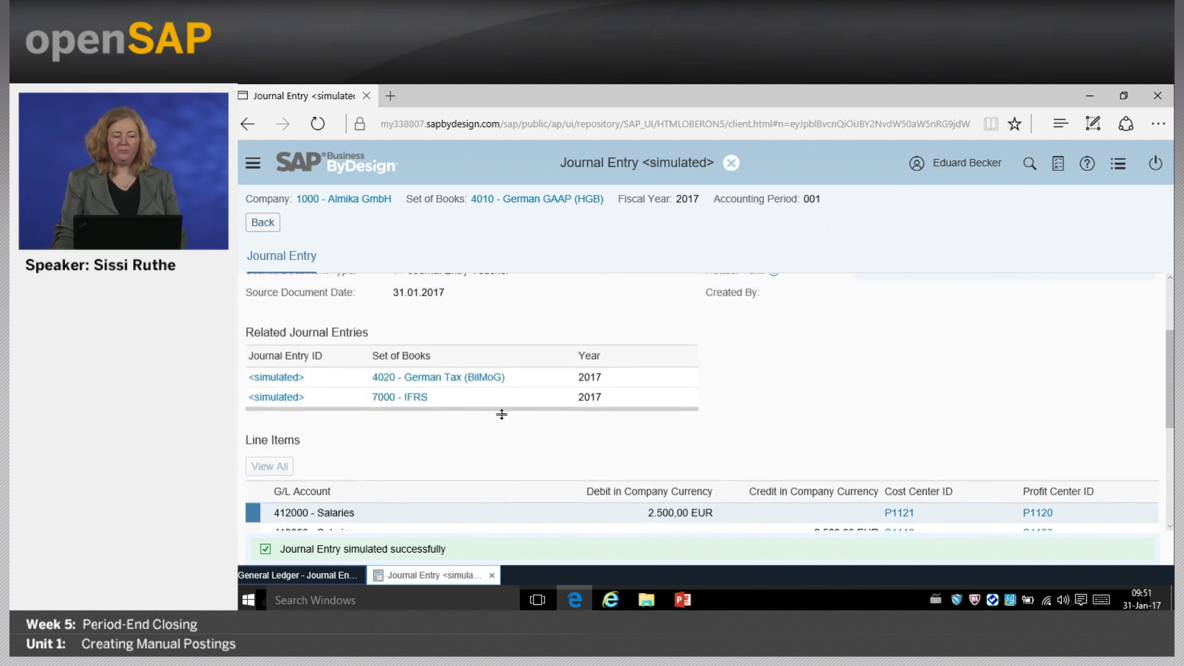
- Post the voucher as number 876 and refresh the list to show it Posted
{"action": "left_click", "coordinate": [261, 223]}
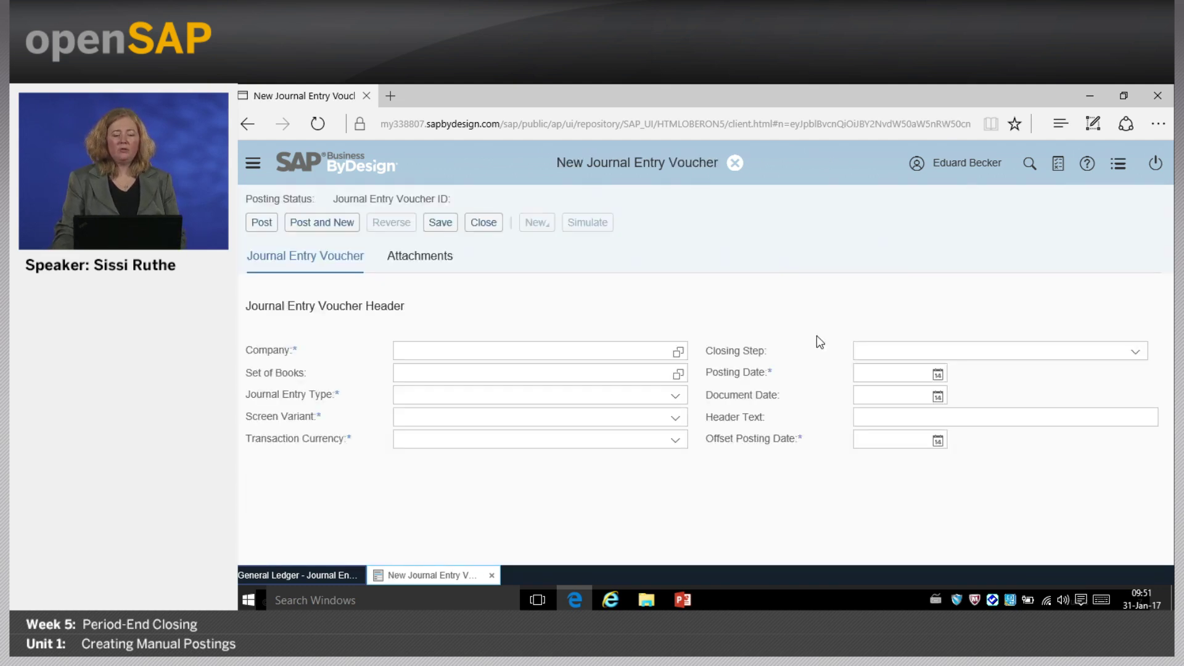
{"action": "left_click", "coordinate": [261, 224]}
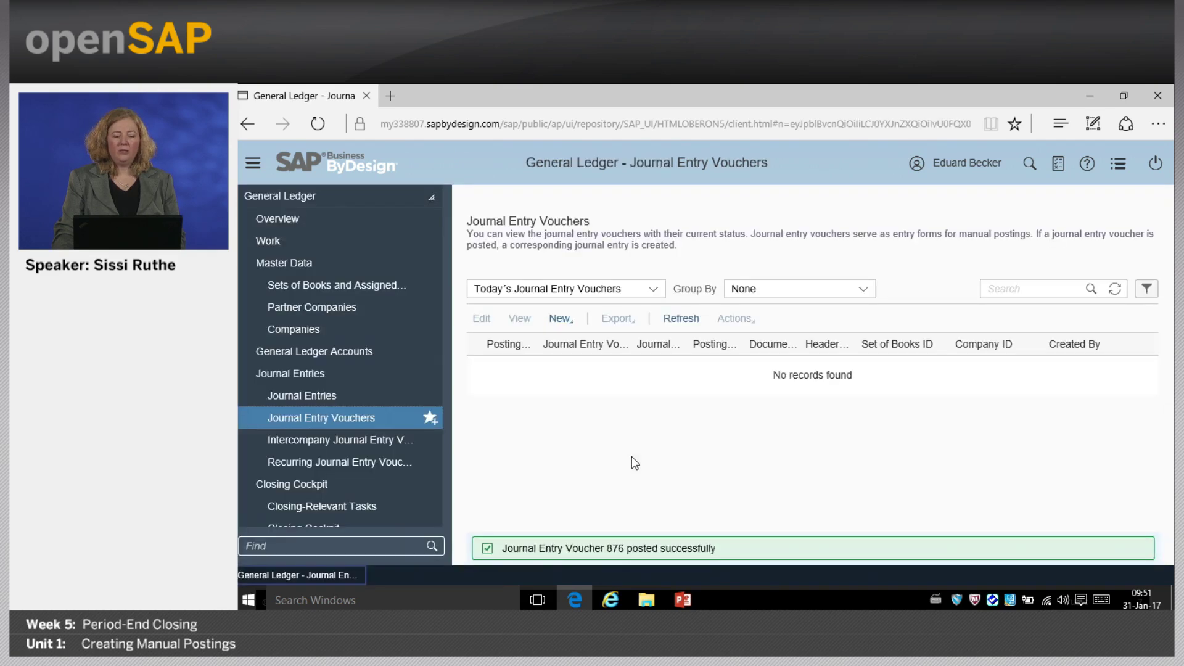
{"action": "left_click", "coordinate": [1115, 288]}
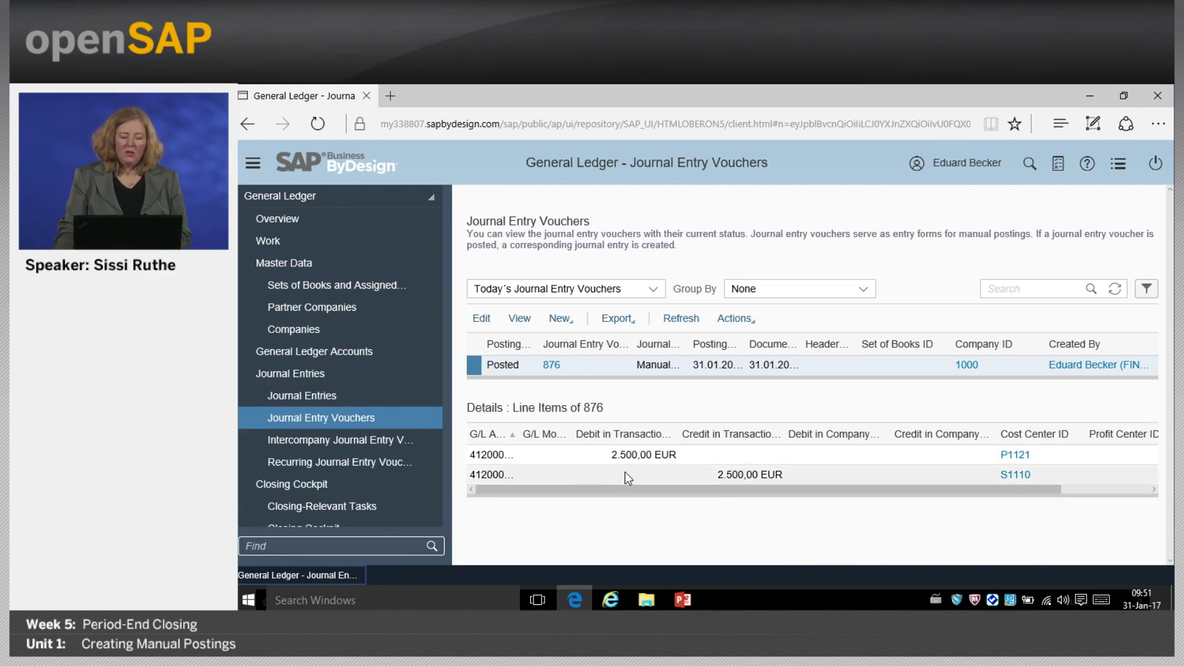
- Open Recurring Journal Entry Vouchers, showing six In Process vouchers of 11.864.655,60 EUR
{"action": "left_click", "coordinate": [342, 465]}
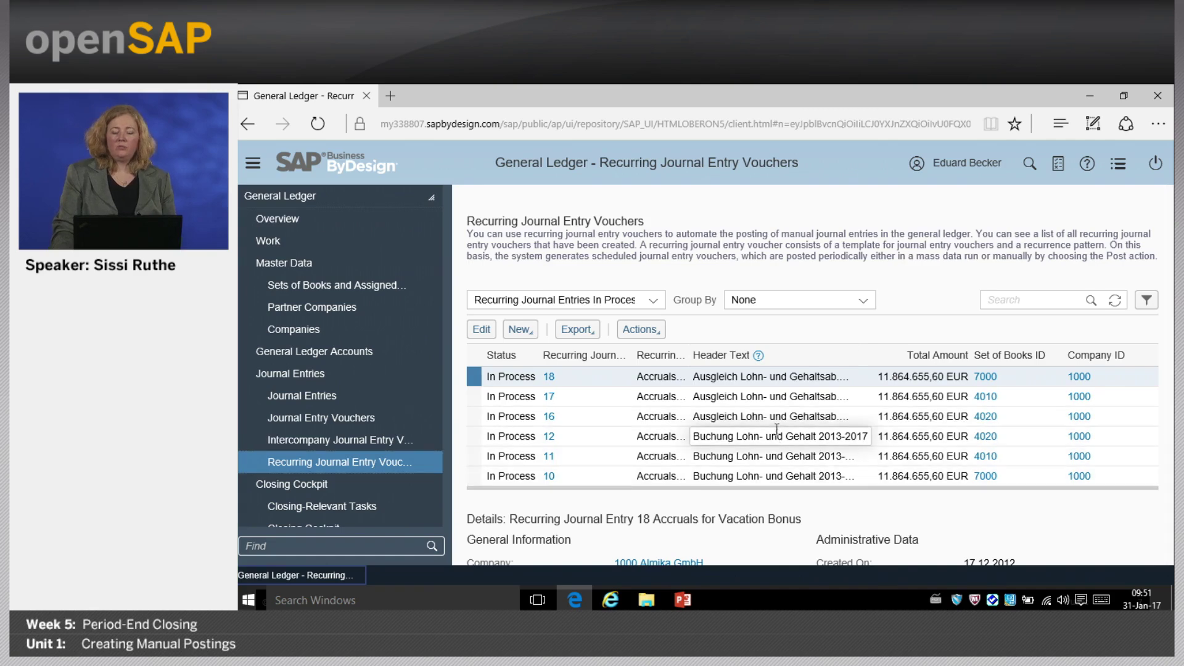
{"action": "scroll", "coordinate": [752, 428], "scroll_direction": "down", "scroll_amount": 1}
{"action": "scroll", "coordinate": [723, 432], "scroll_direction": "up", "scroll_amount": 1}
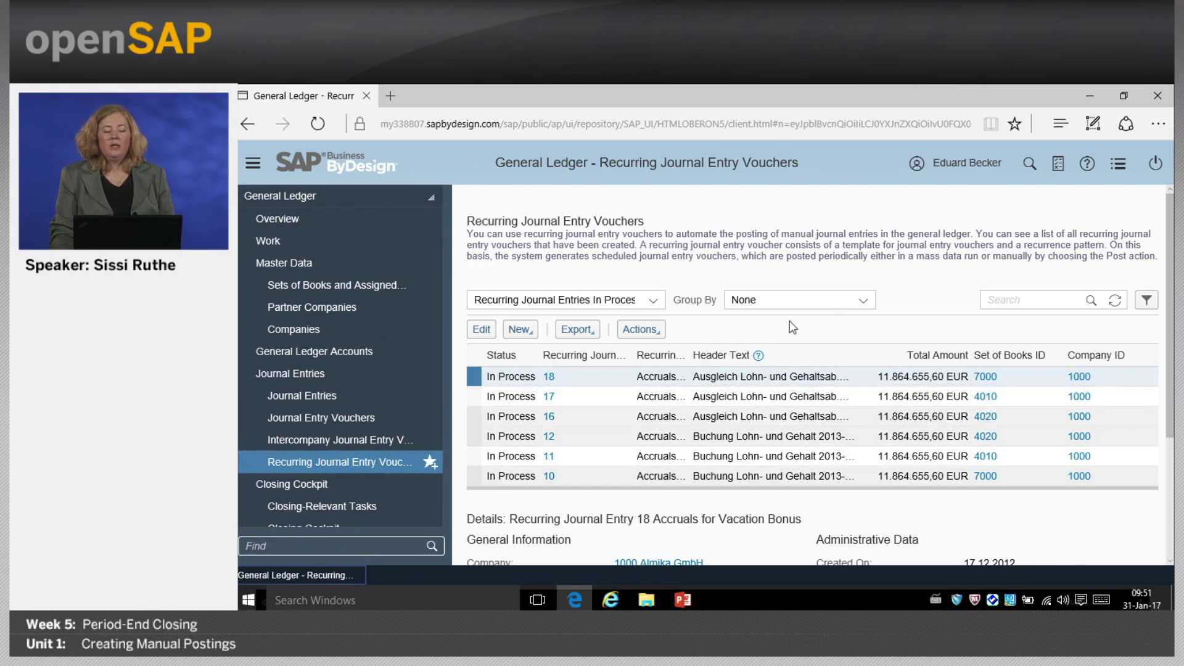
{"action": "left_click", "coordinate": [548, 376]}
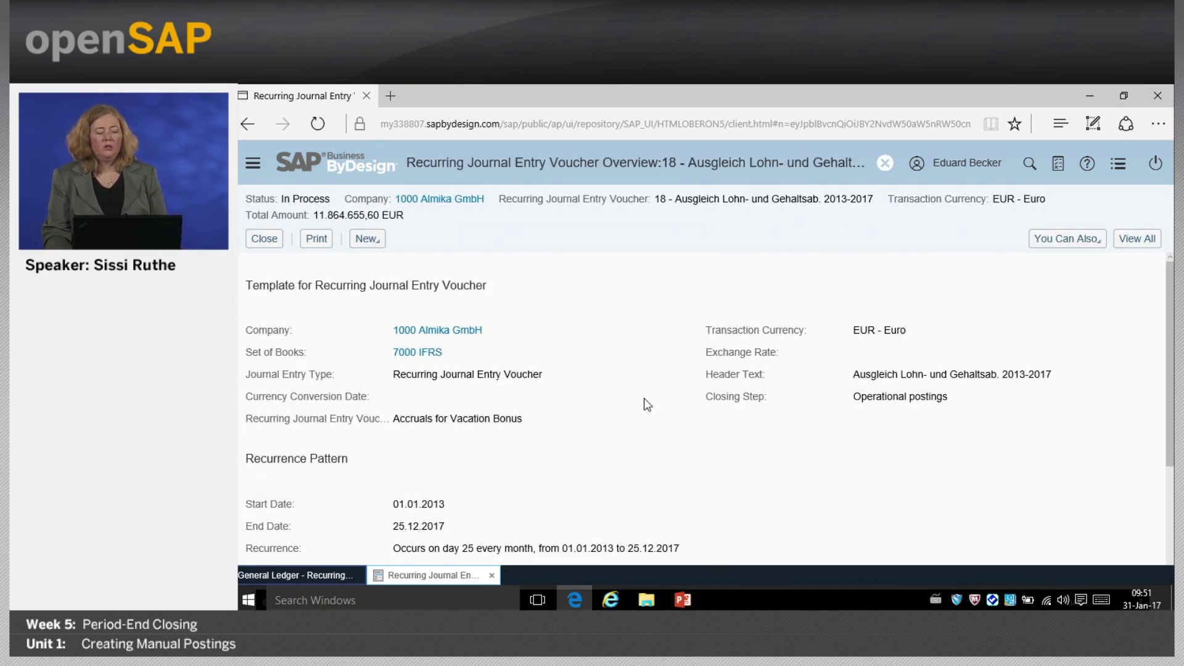
{"action": "scroll", "coordinate": [506, 465], "scroll_direction": "down", "scroll_amount": 3}
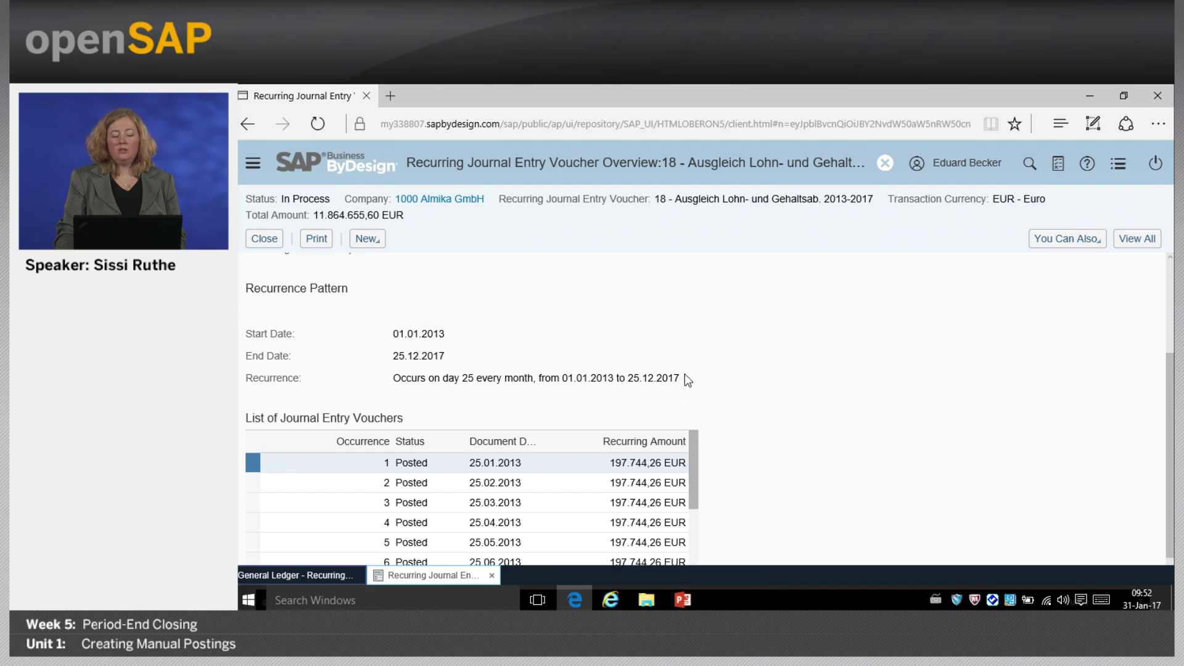
{"action": "scroll", "coordinate": [662, 387], "scroll_direction": "up", "scroll_amount": 3}
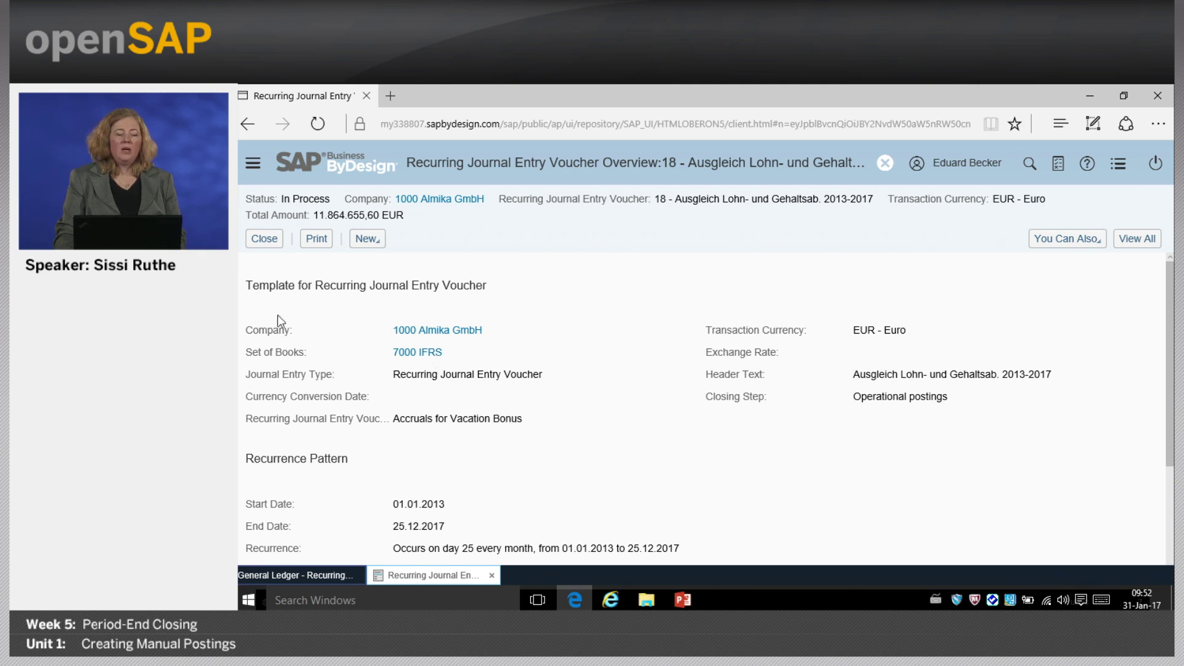
{"action": "left_click", "coordinate": [1136, 239]}
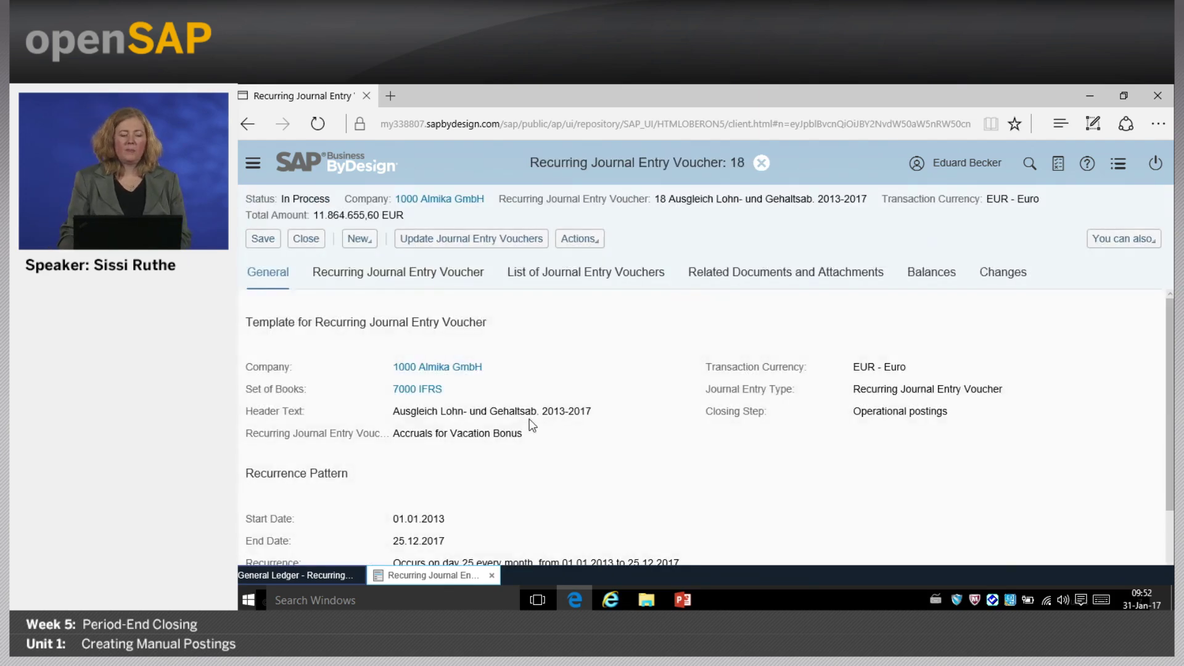
{"action": "left_click", "coordinate": [412, 281]}
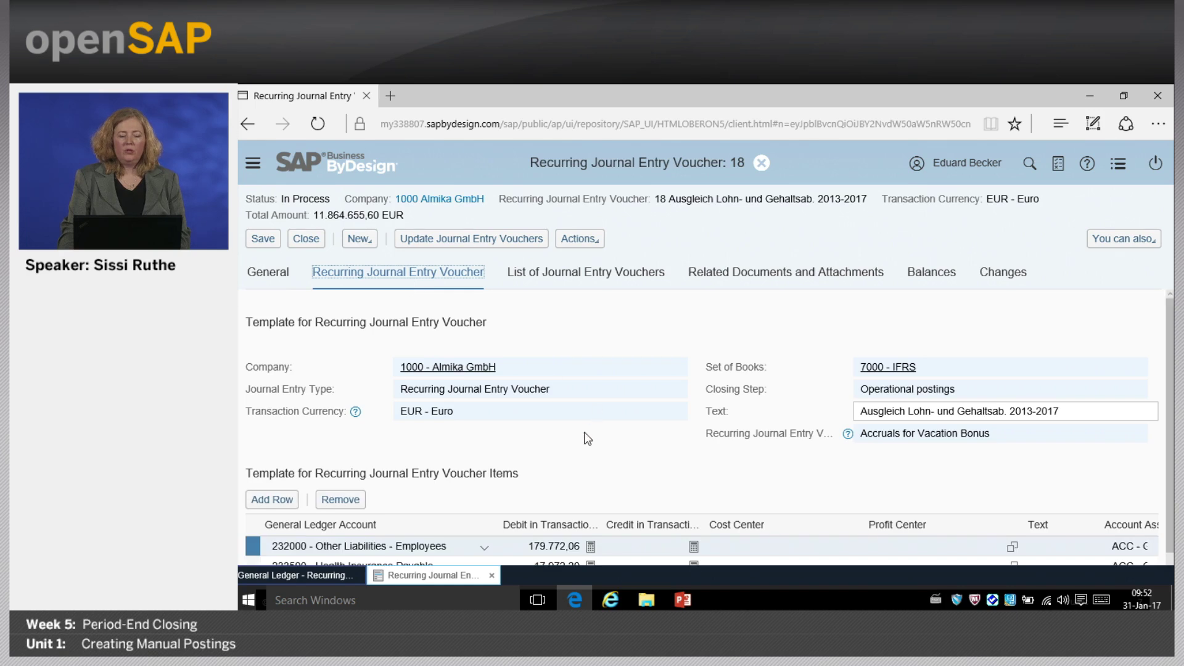
{"action": "scroll", "coordinate": [566, 418], "scroll_direction": "down", "scroll_amount": 2}
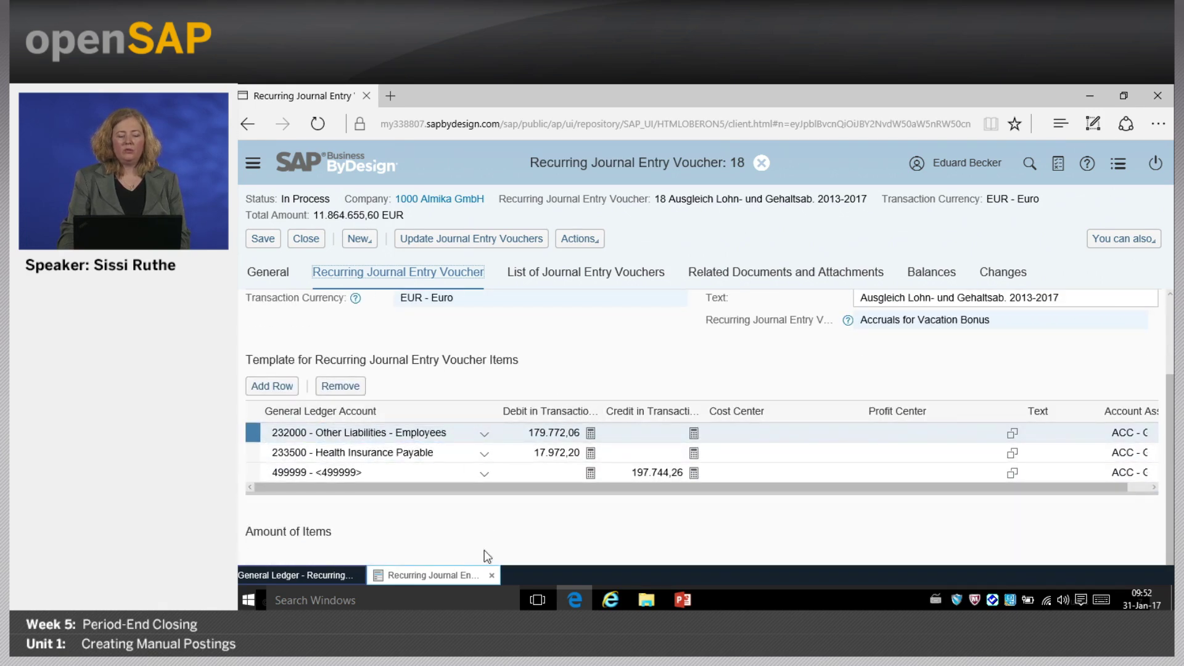
{"action": "scroll", "coordinate": [484, 537], "scroll_direction": "up", "scroll_amount": 2}
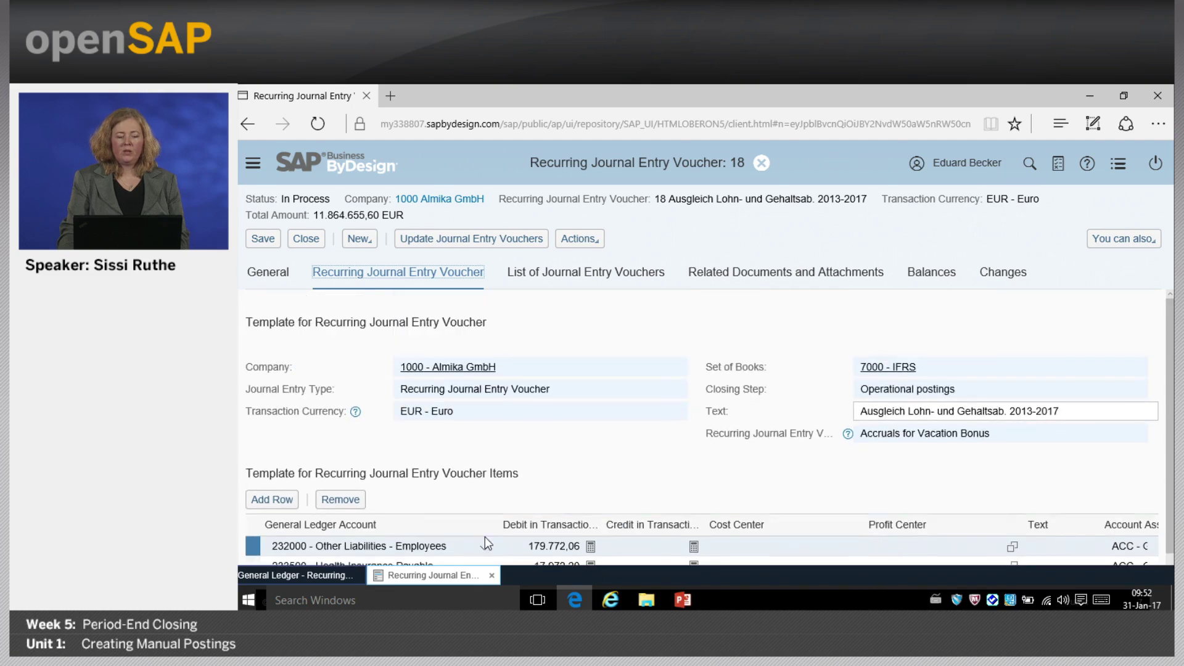
{"action": "left_click", "coordinate": [322, 242]}
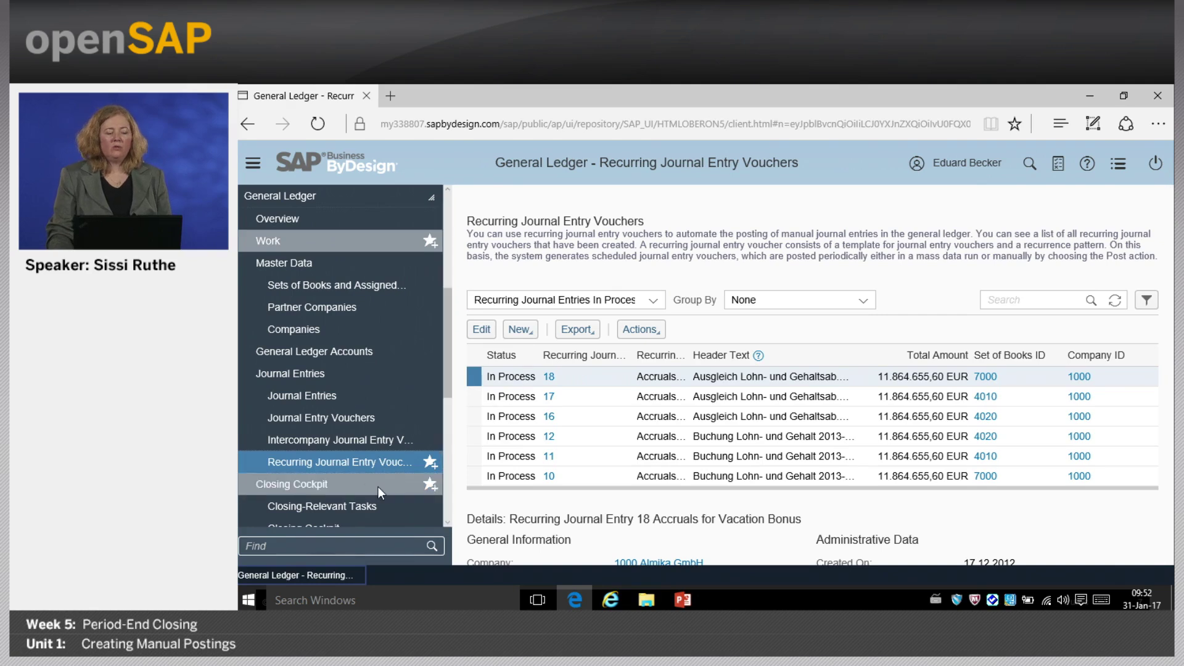
- Collapse the General Ledger section in the left navigation to reveal all work centres
{"action": "scroll", "coordinate": [326, 431], "scroll_direction": "down", "scroll_amount": 2}
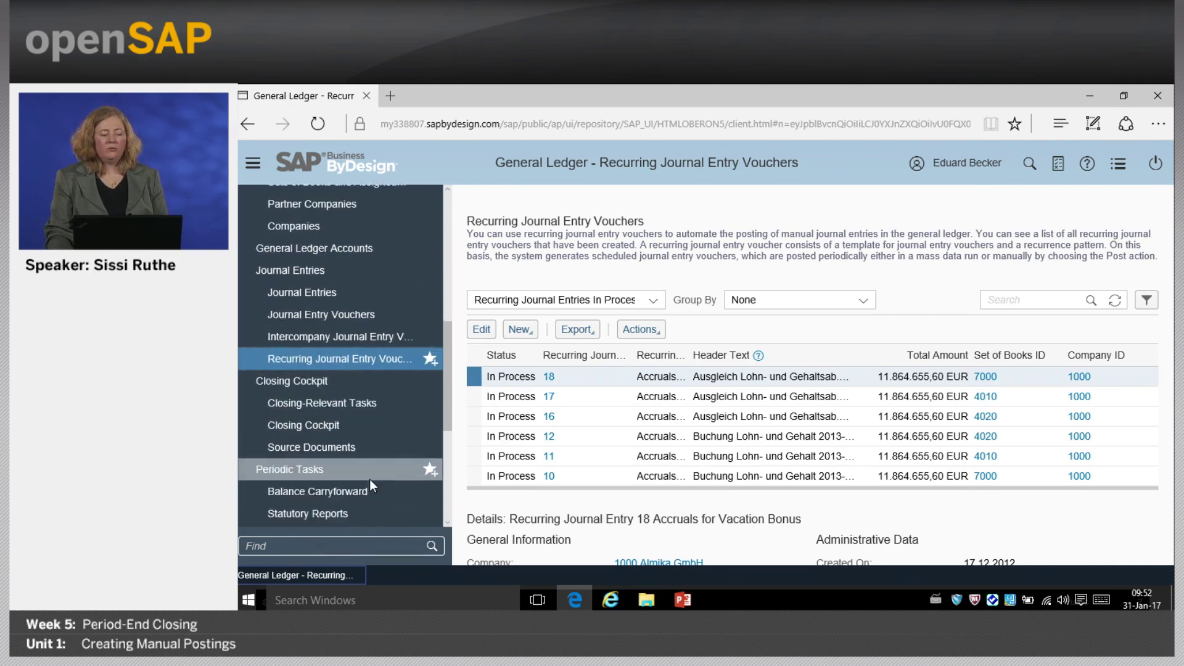
{"action": "scroll", "coordinate": [367, 461], "scroll_direction": "down", "scroll_amount": 3}
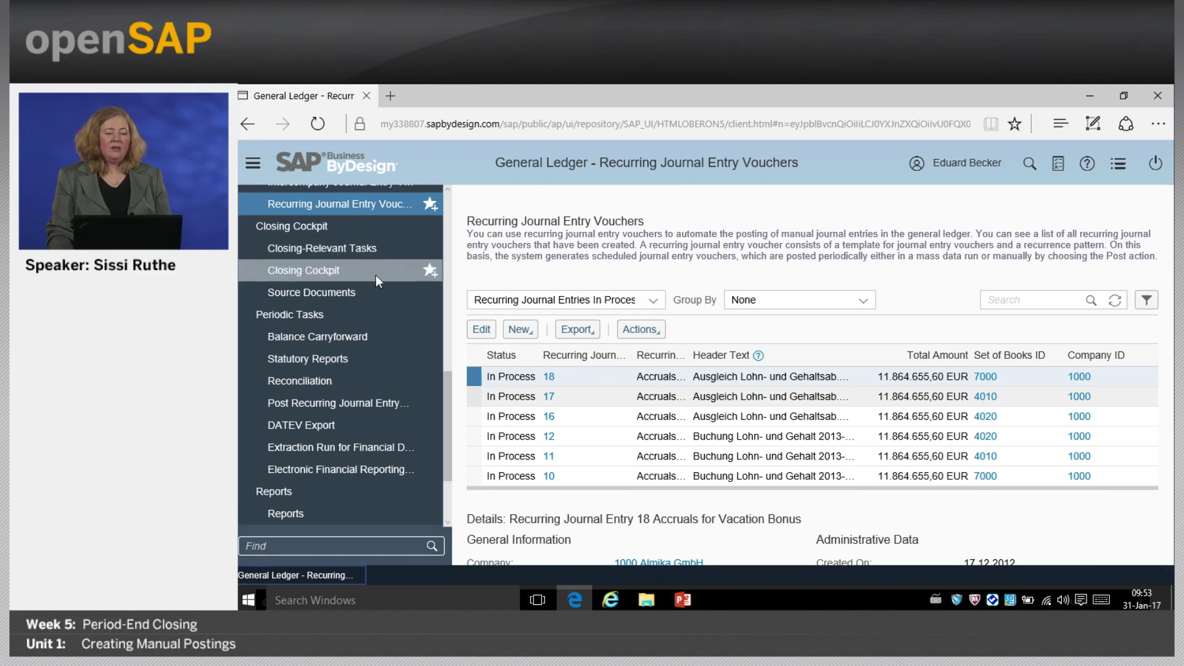
{"action": "scroll", "coordinate": [376, 275], "scroll_direction": "up", "scroll_amount": 3}
{"action": "scroll", "coordinate": [360, 235], "scroll_direction": "up", "scroll_amount": 6}
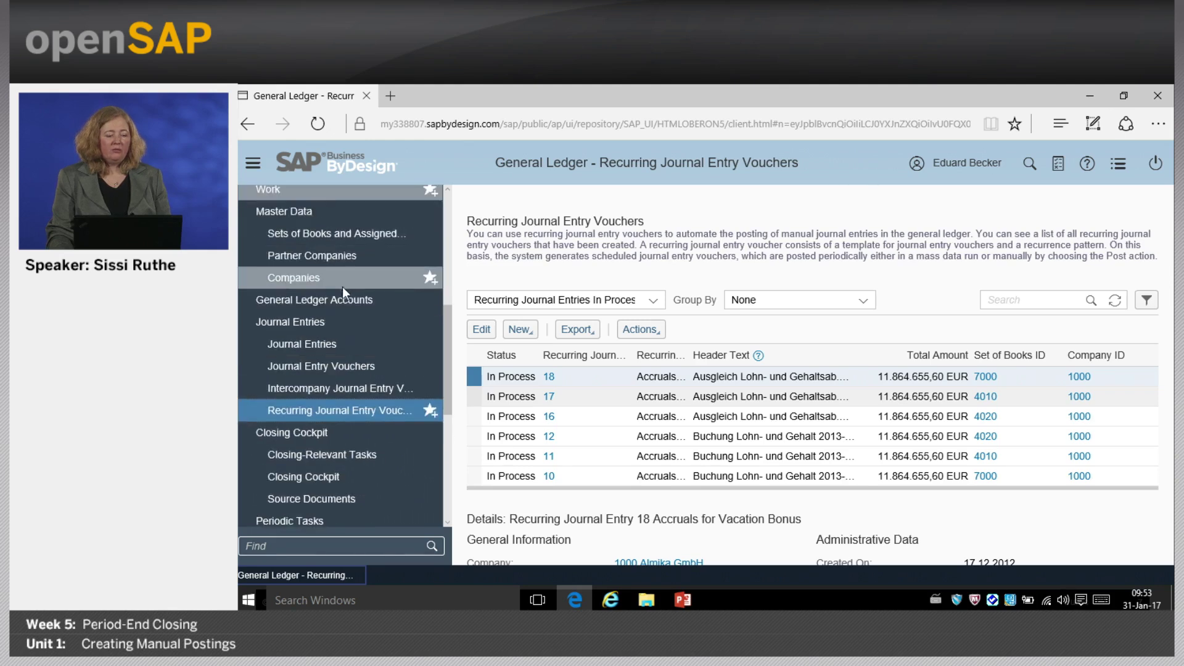
{"action": "left_click", "coordinate": [313, 246]}
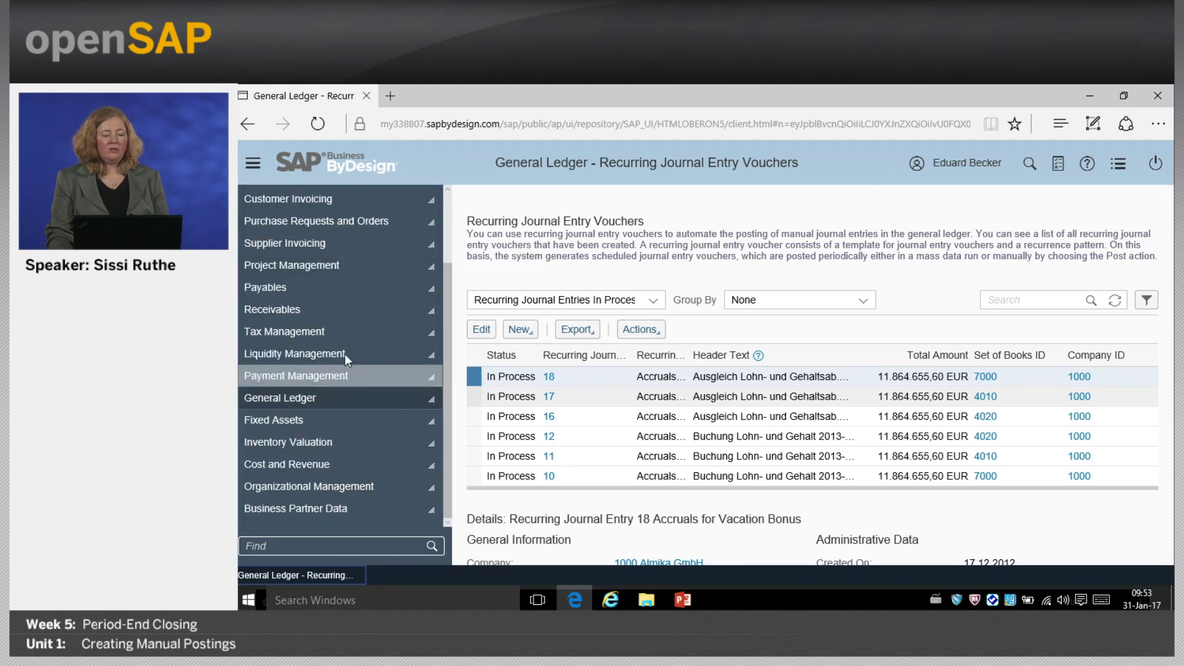
- Go to Tax Management > VAT Entries and show the New entry options
{"action": "left_click", "coordinate": [343, 334]}
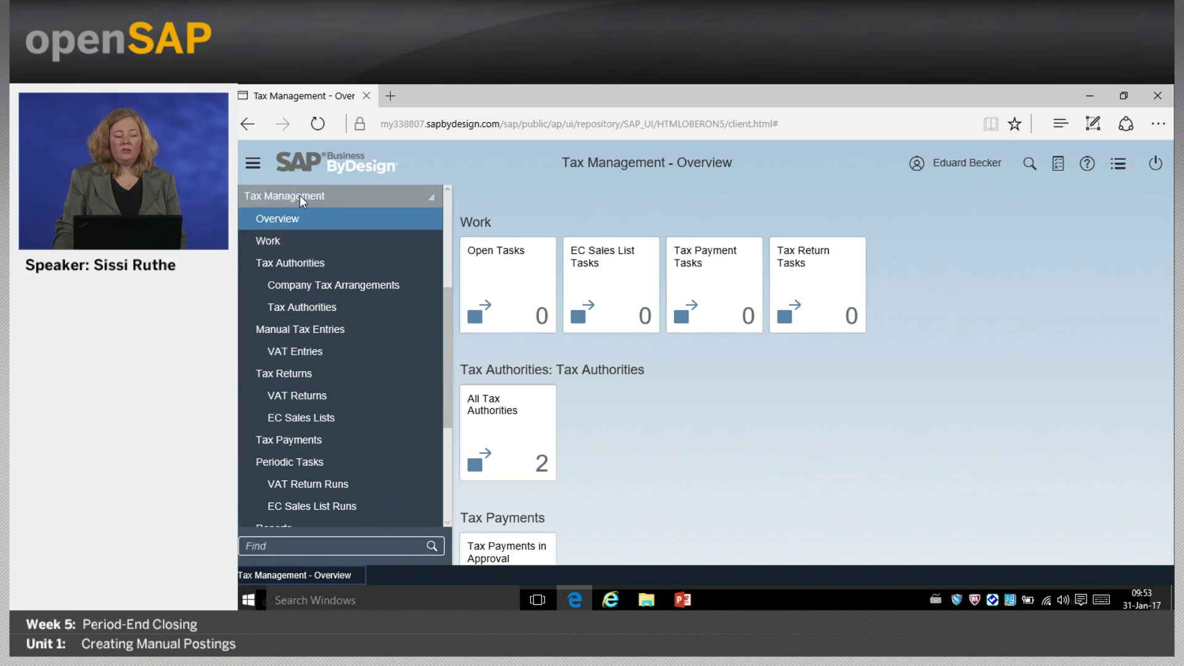
{"action": "left_click", "coordinate": [301, 350]}
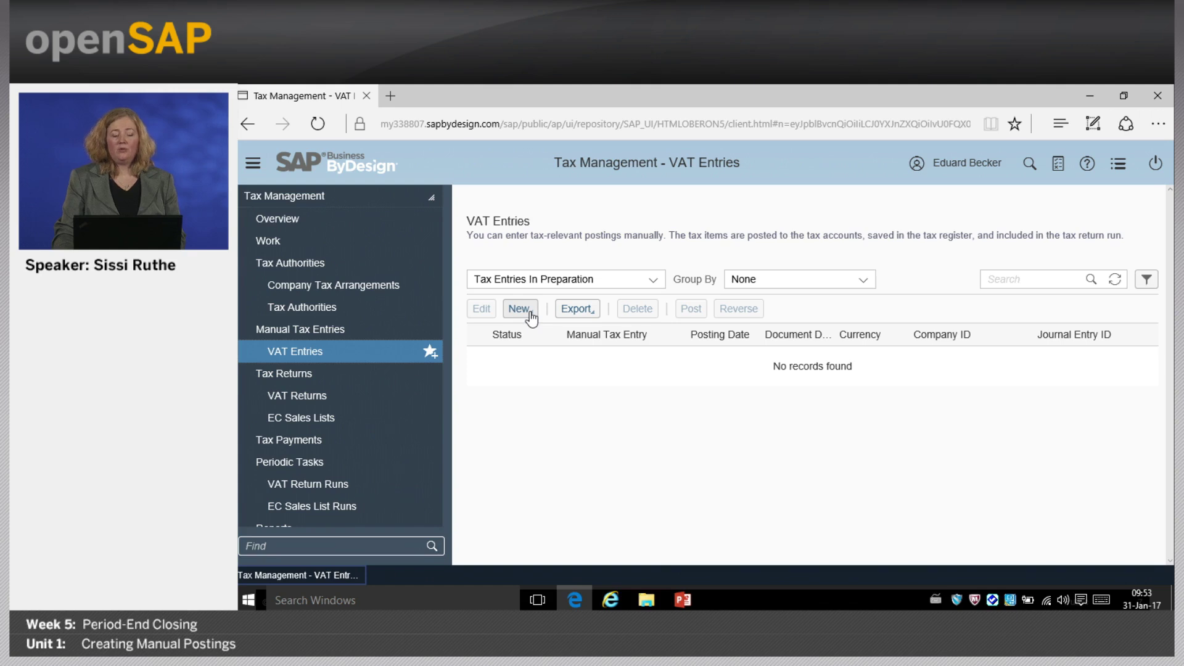
{"action": "left_click", "coordinate": [530, 315]}
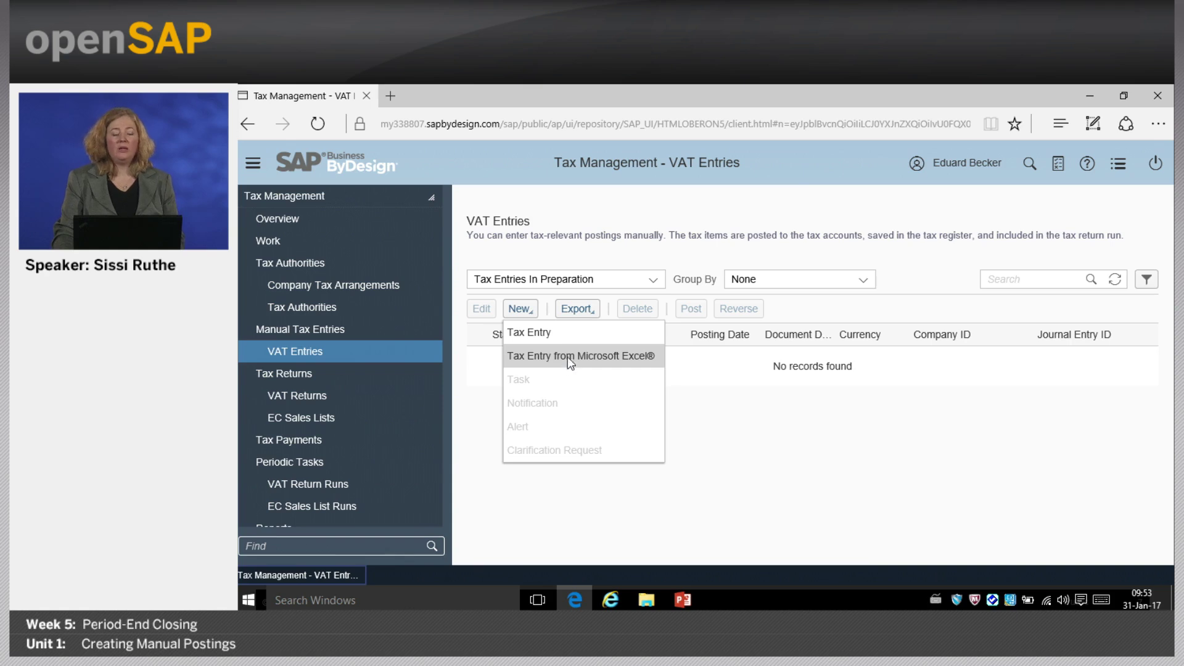
- Create a manual tax entry for 1000 - Almika GmbH, confirming posting and tax due dates 31.01.2017
{"action": "left_click", "coordinate": [553, 332]}
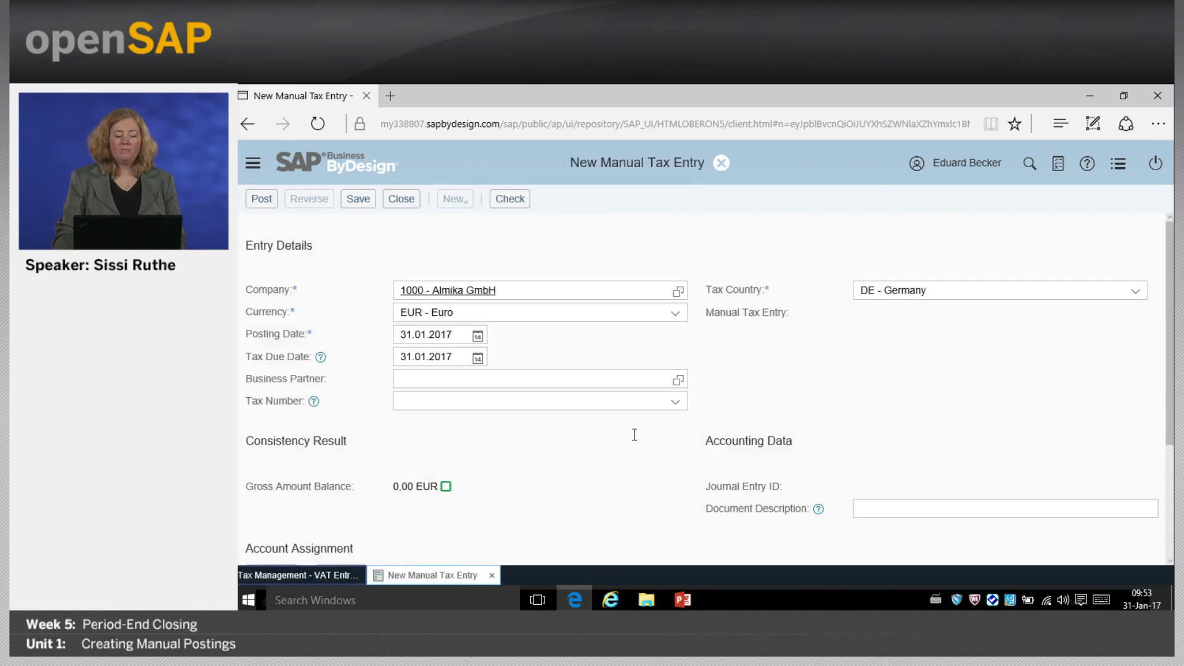
{"action": "scroll", "coordinate": [613, 428], "scroll_direction": "down", "scroll_amount": 1}
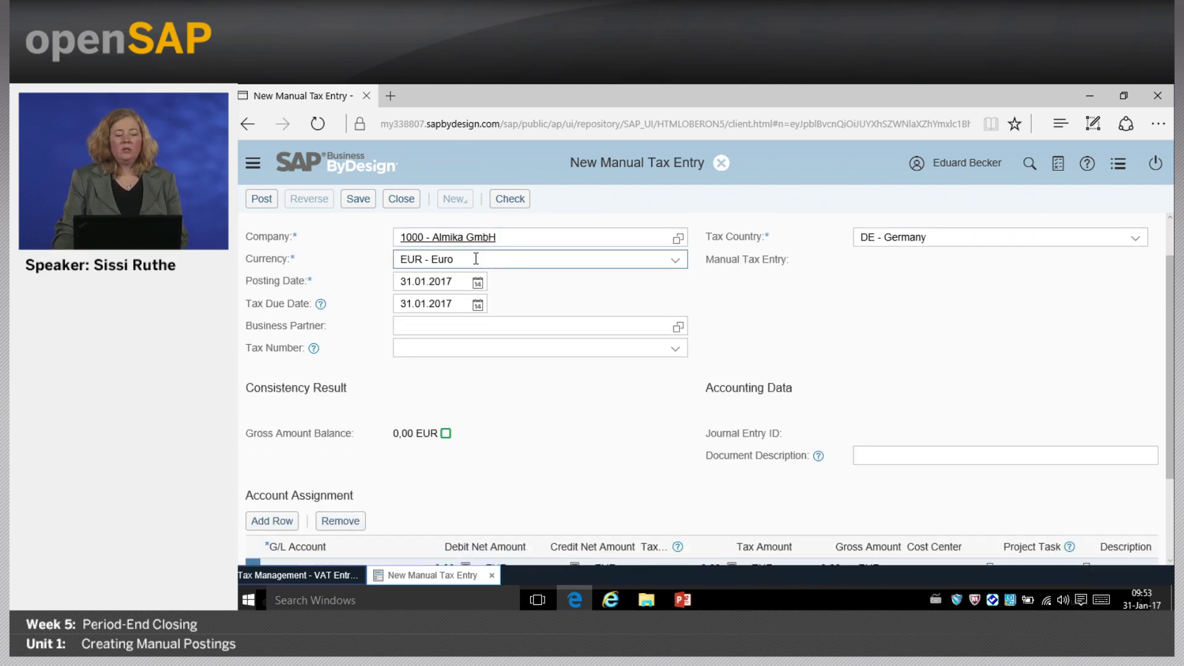
{"action": "left_click", "coordinate": [448, 290]}
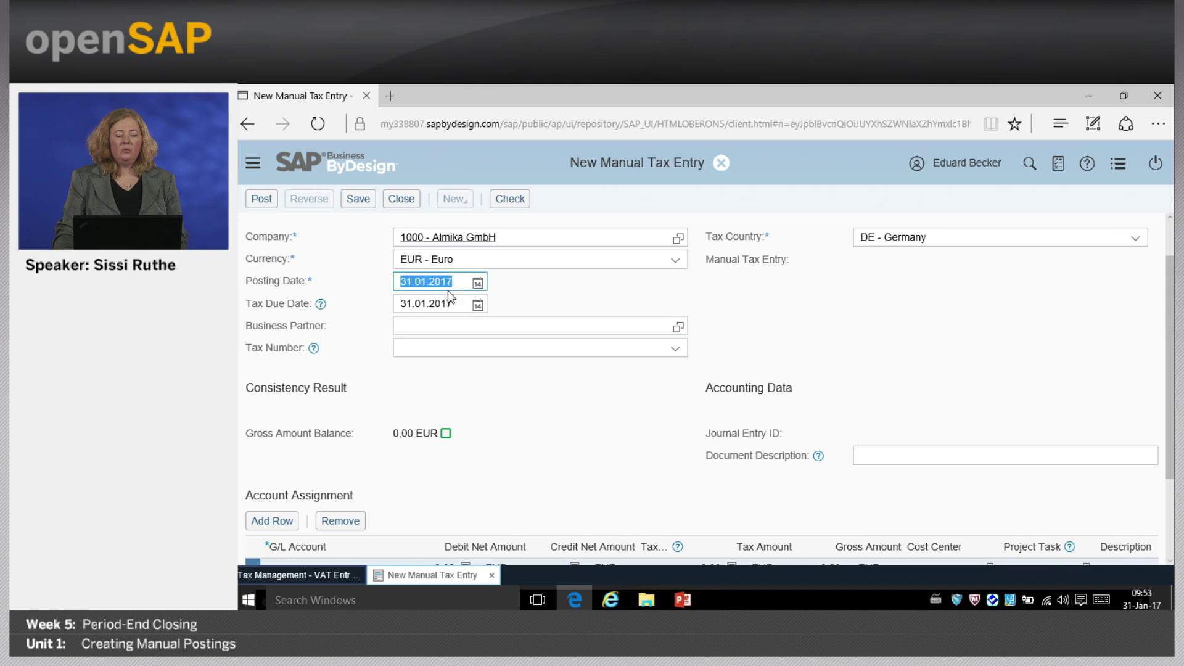
{"action": "key", "text": "Tab"}
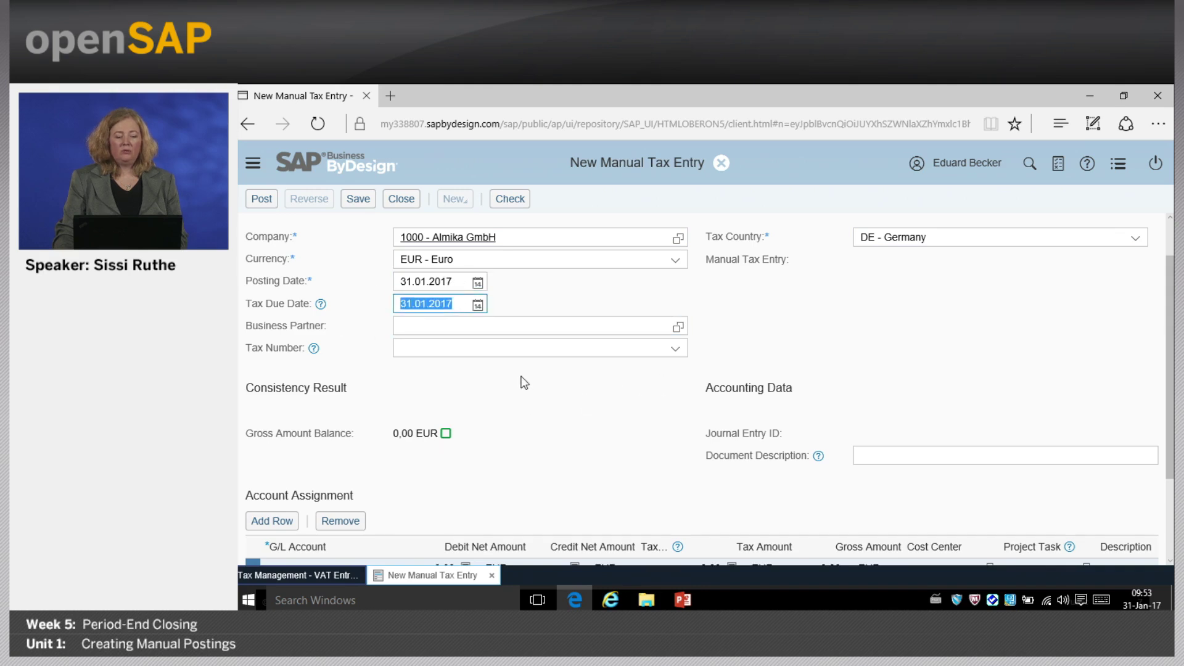
{"action": "scroll", "coordinate": [524, 382], "scroll_direction": "down", "scroll_amount": 1}
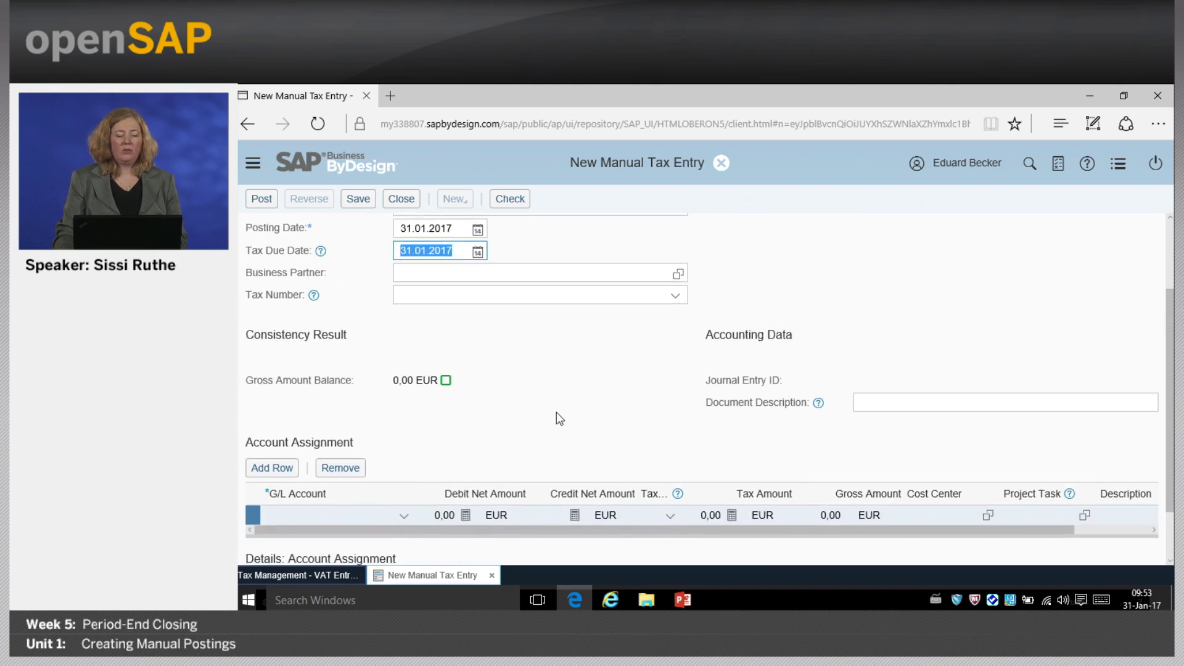
{"action": "left_click", "coordinate": [553, 273]}
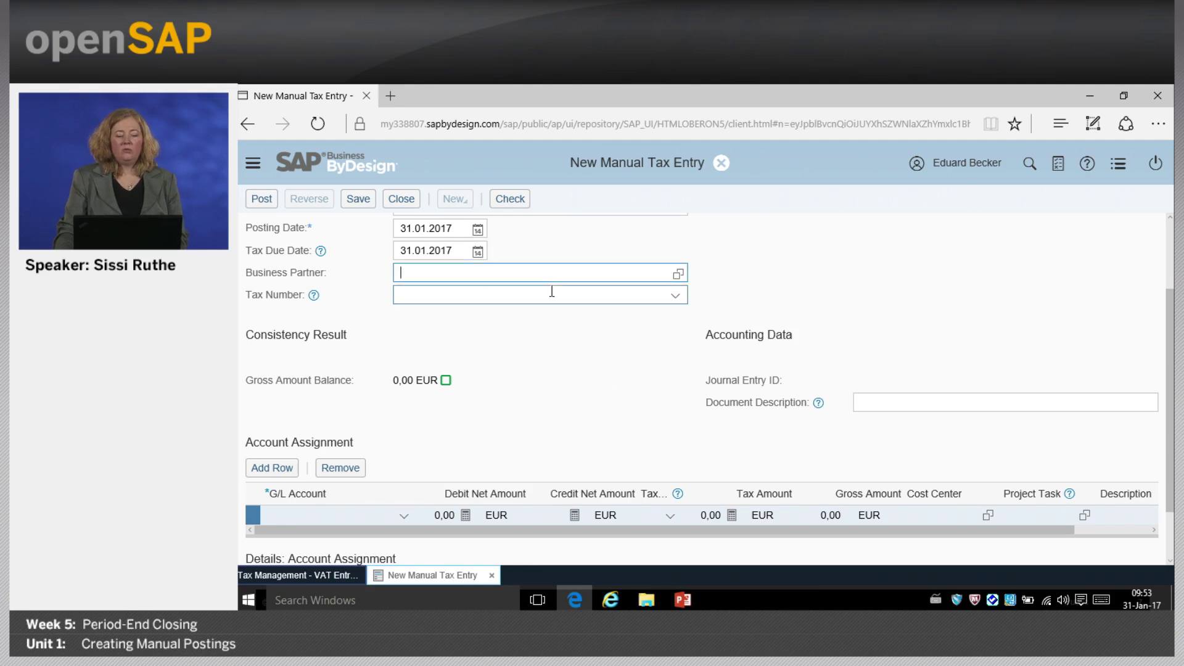
{"action": "scroll", "coordinate": [618, 408], "scroll_direction": "down", "scroll_amount": 1}
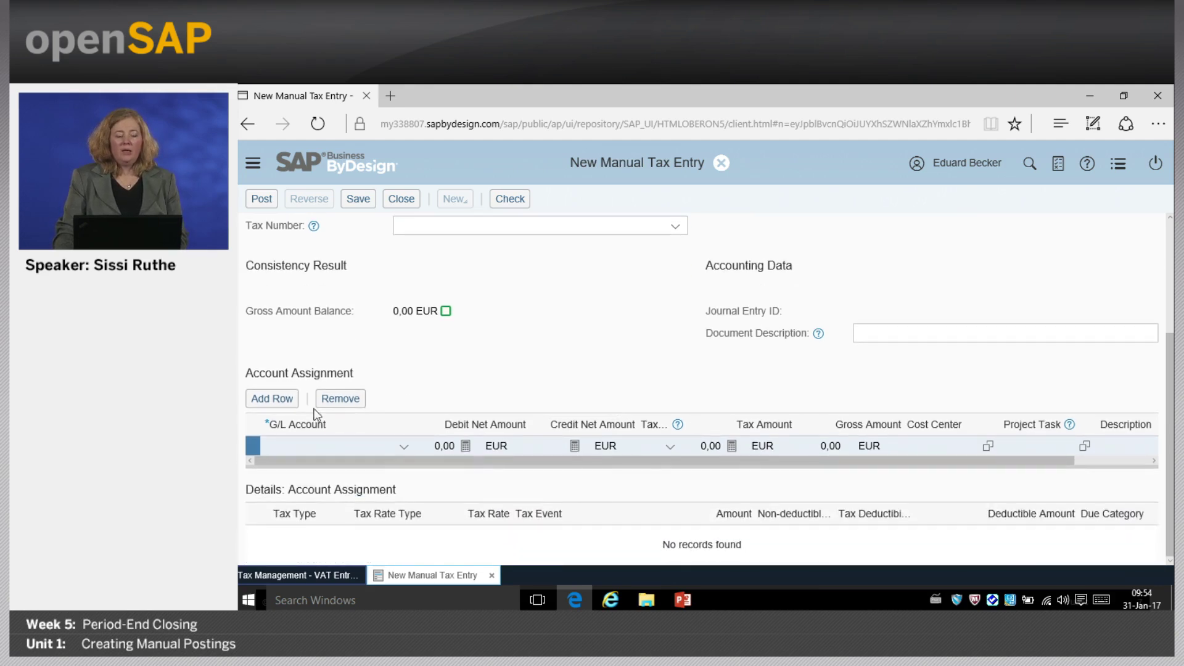
{"action": "left_click", "coordinate": [354, 451]}
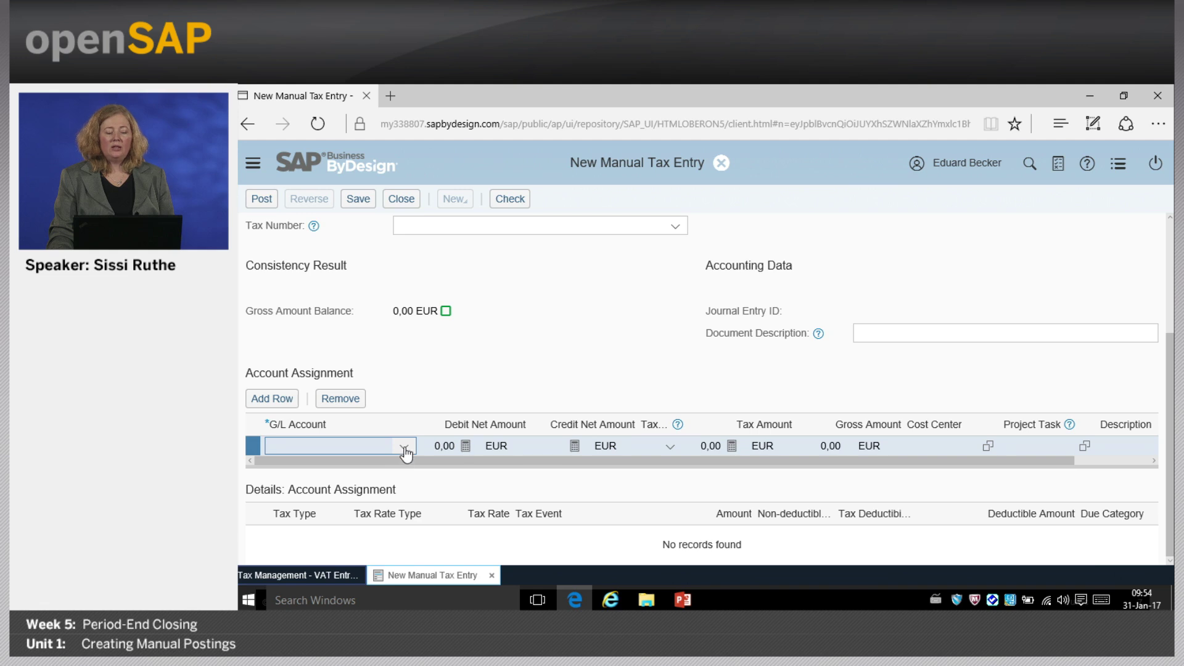
- Add line A-1500 Other income with credit 1000 and Domestic Supply (Standard Rate) tax code 501
{"action": "left_click", "coordinate": [369, 448]}
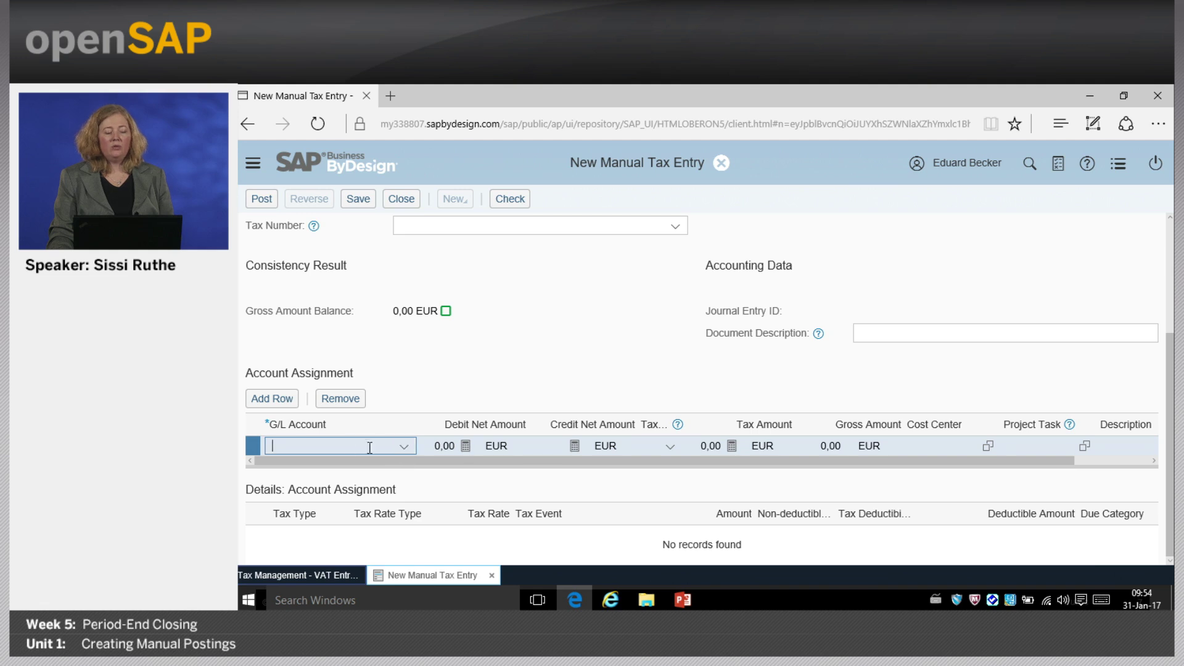
{"action": "left_click", "coordinate": [403, 446]}
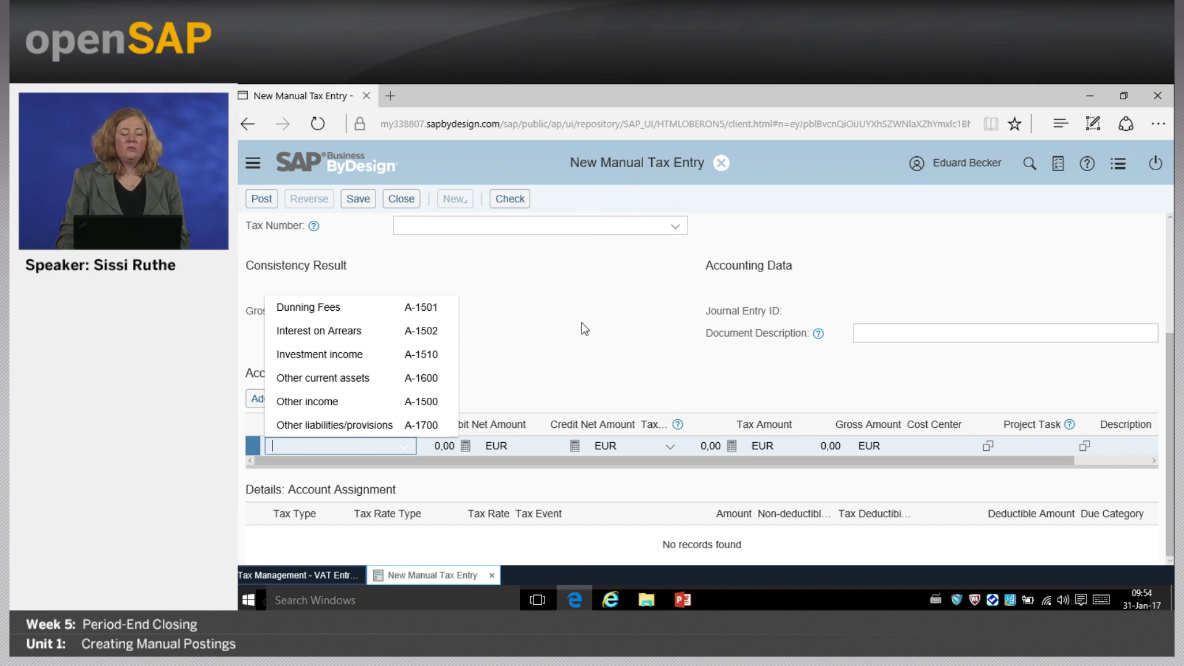
{"action": "left_click", "coordinate": [365, 404]}
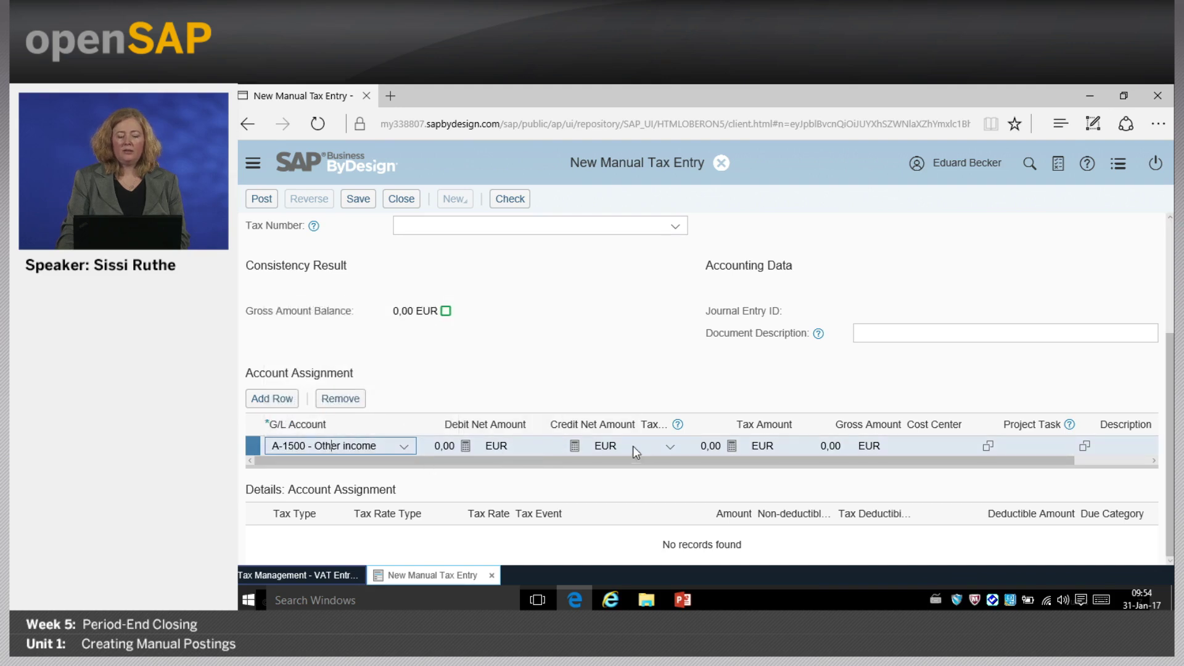
{"action": "left_click", "coordinate": [551, 447]}
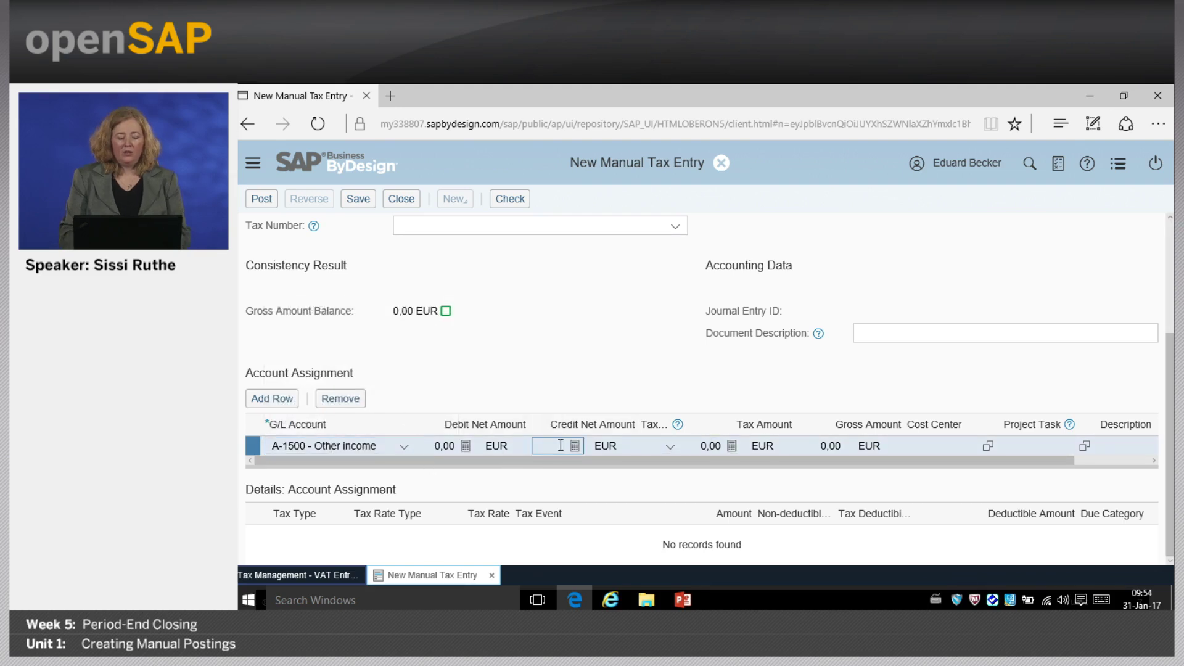
{"action": "type", "text": "1000"}
{"action": "key", "text": "Return"}
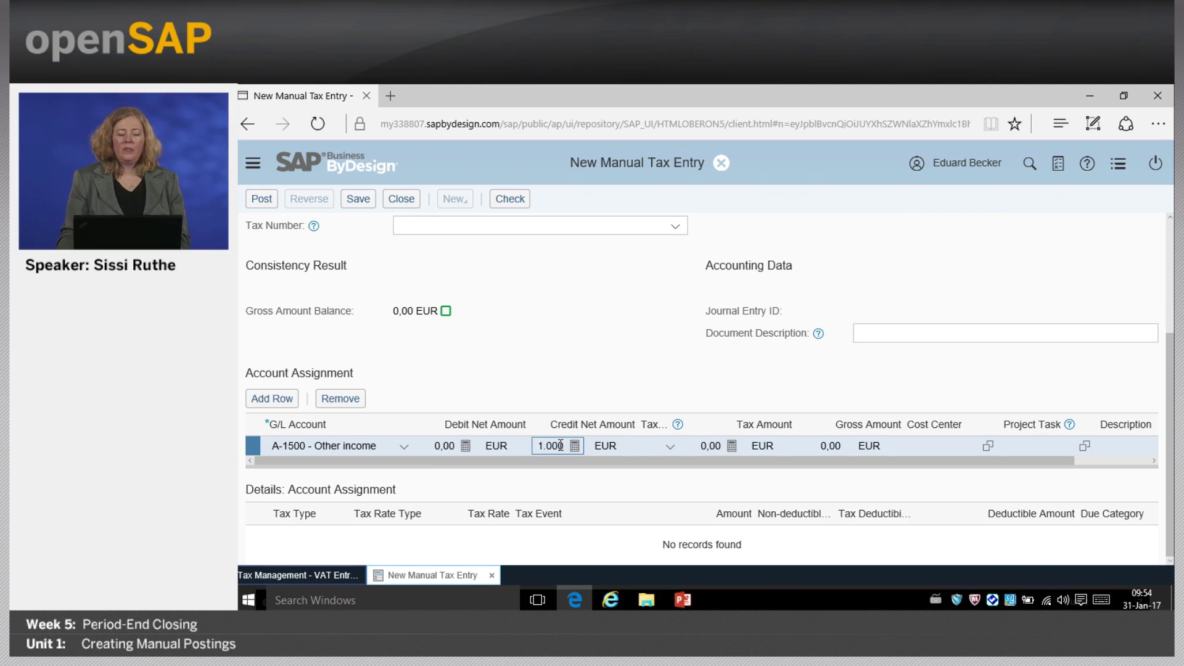
{"action": "left_click", "coordinate": [675, 455]}
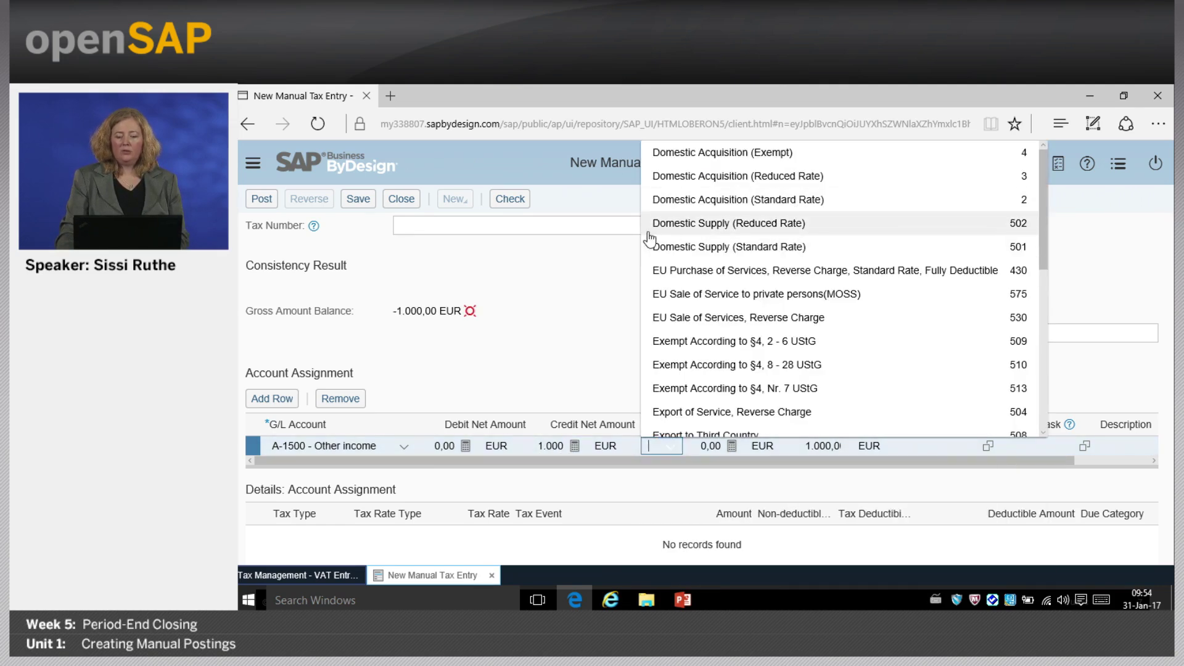
{"action": "left_click", "coordinate": [701, 253]}
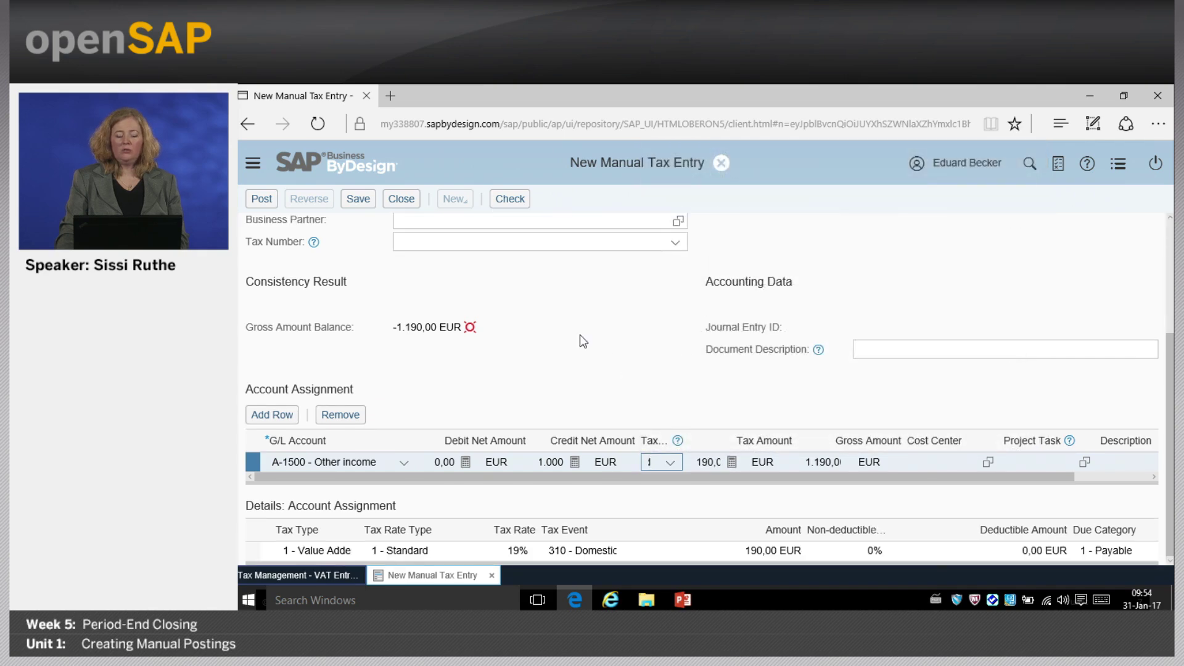
- Add a second line for A-1700 Other liabilities/provisions with debit 1190
{"action": "left_click", "coordinate": [272, 415]}
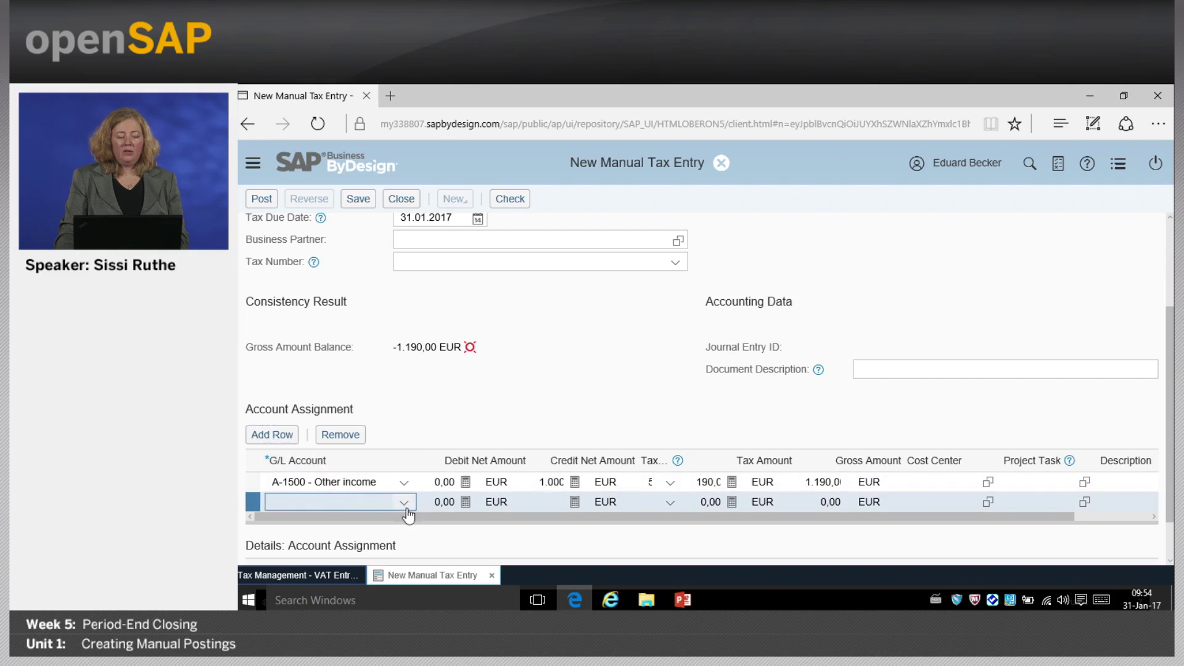
{"action": "left_click", "coordinate": [404, 502]}
{"action": "left_click", "coordinate": [500, 353]}
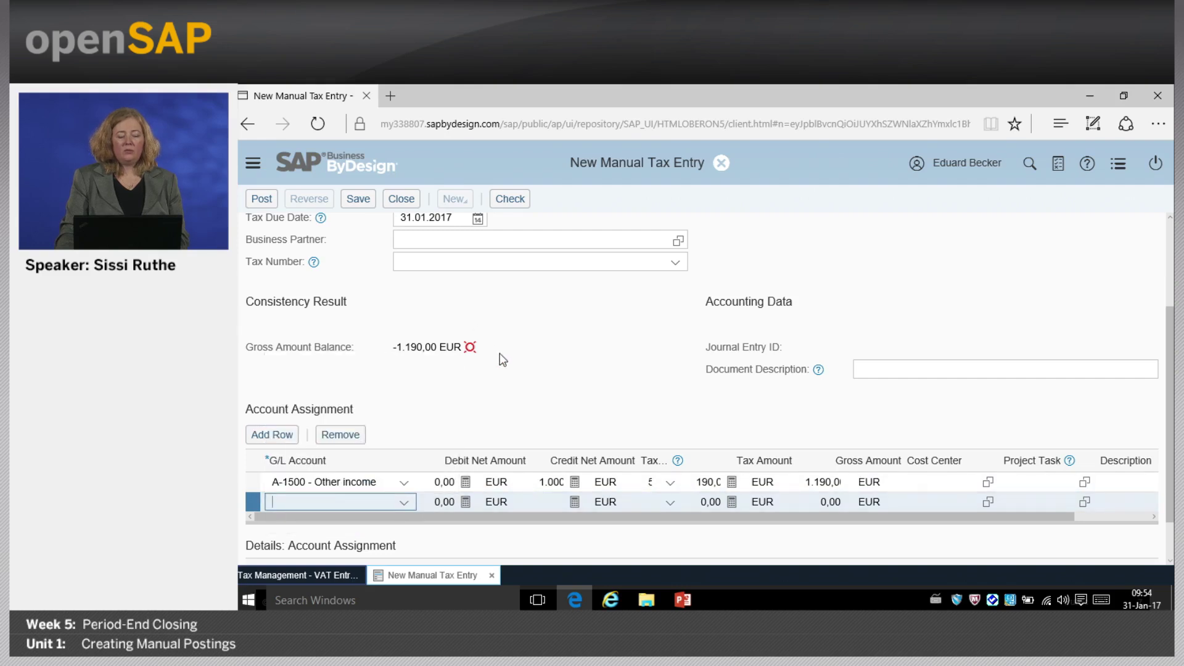
{"action": "left_click", "coordinate": [404, 502]}
{"action": "left_click", "coordinate": [372, 487]}
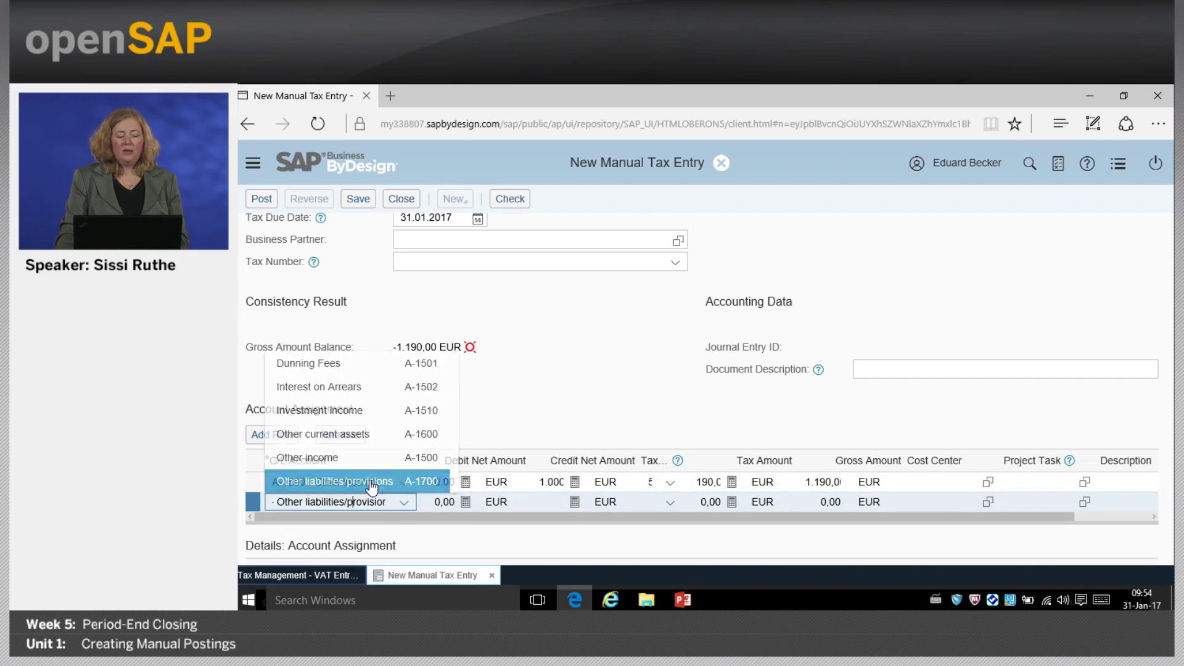
{"action": "left_click", "coordinate": [443, 501]}
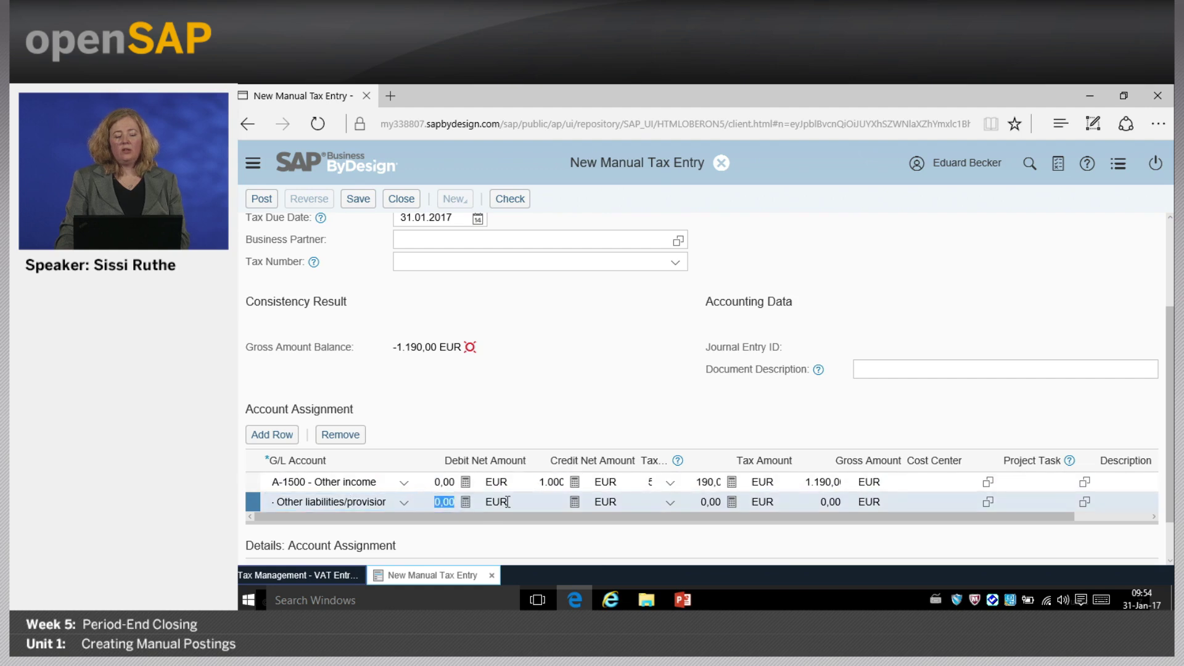
{"action": "type", "text": "1190"}
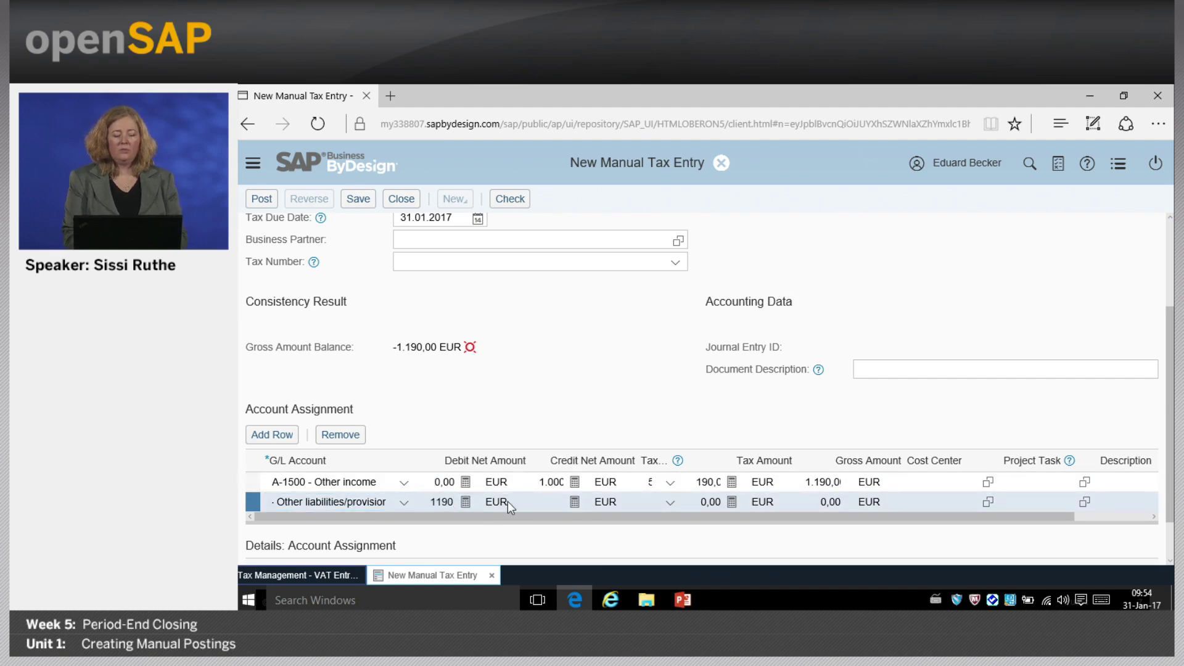
{"action": "key", "text": "Return"}
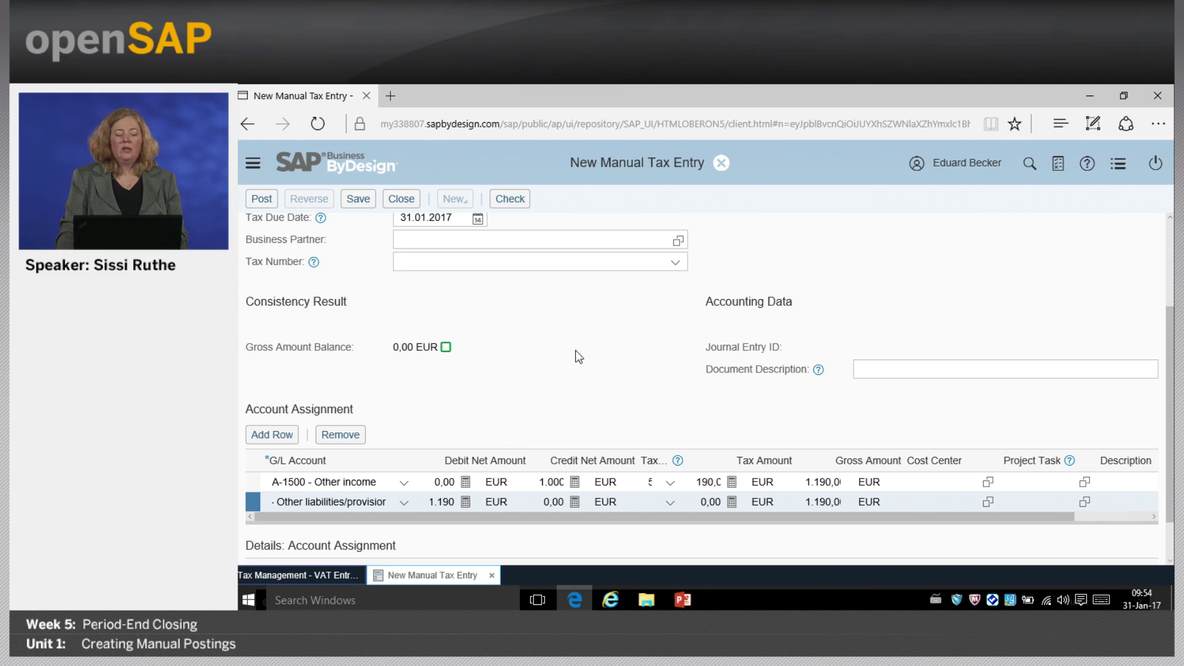
- Check the manual tax entry to confirm it balances without errors
{"action": "scroll", "coordinate": [578, 357], "scroll_direction": "down", "scroll_amount": 1}
{"action": "scroll", "coordinate": [568, 344], "scroll_direction": "up", "scroll_amount": 4}
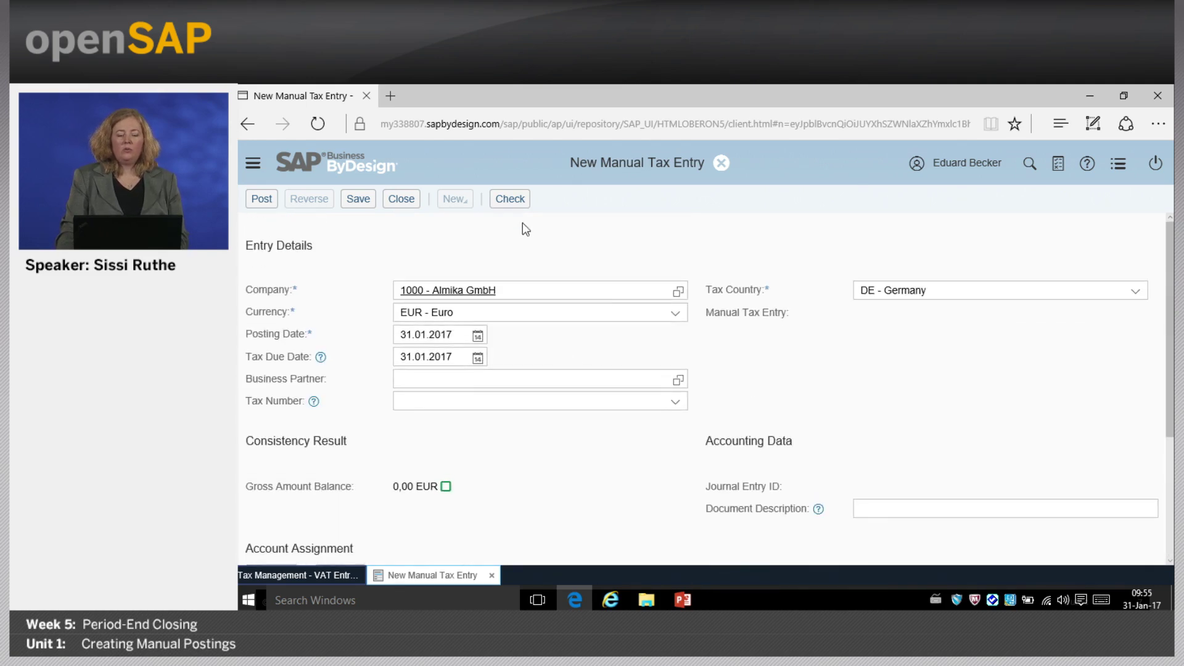
{"action": "left_click", "coordinate": [518, 202]}
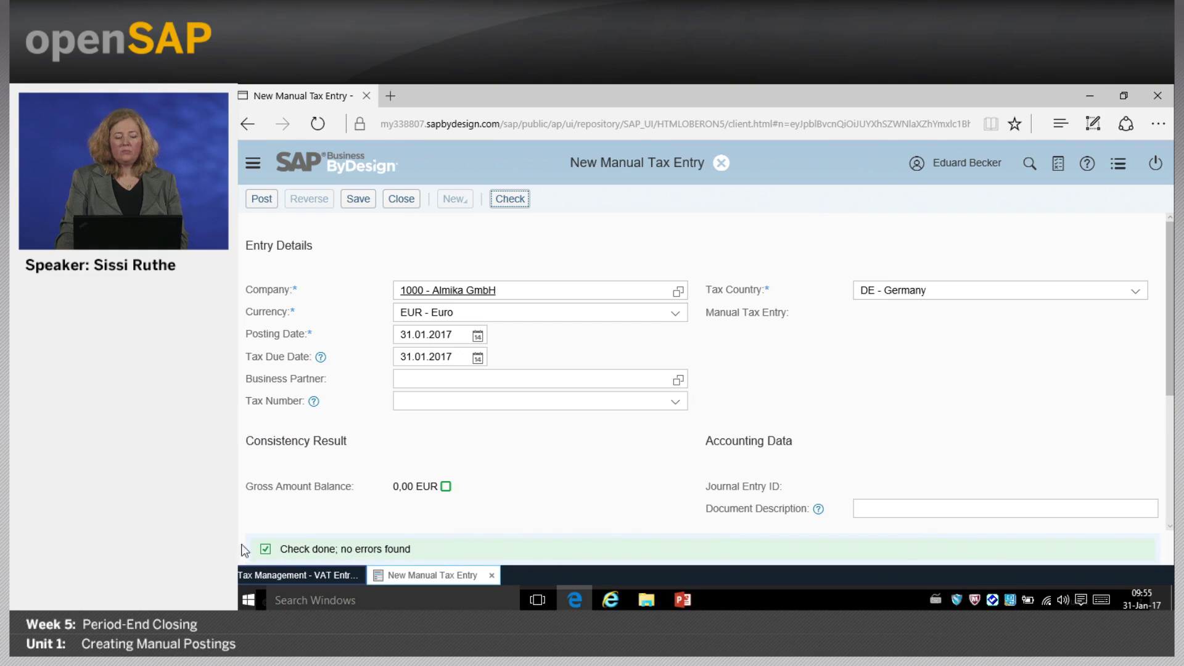
{"action": "scroll", "coordinate": [516, 489], "scroll_direction": "down", "scroll_amount": 4}
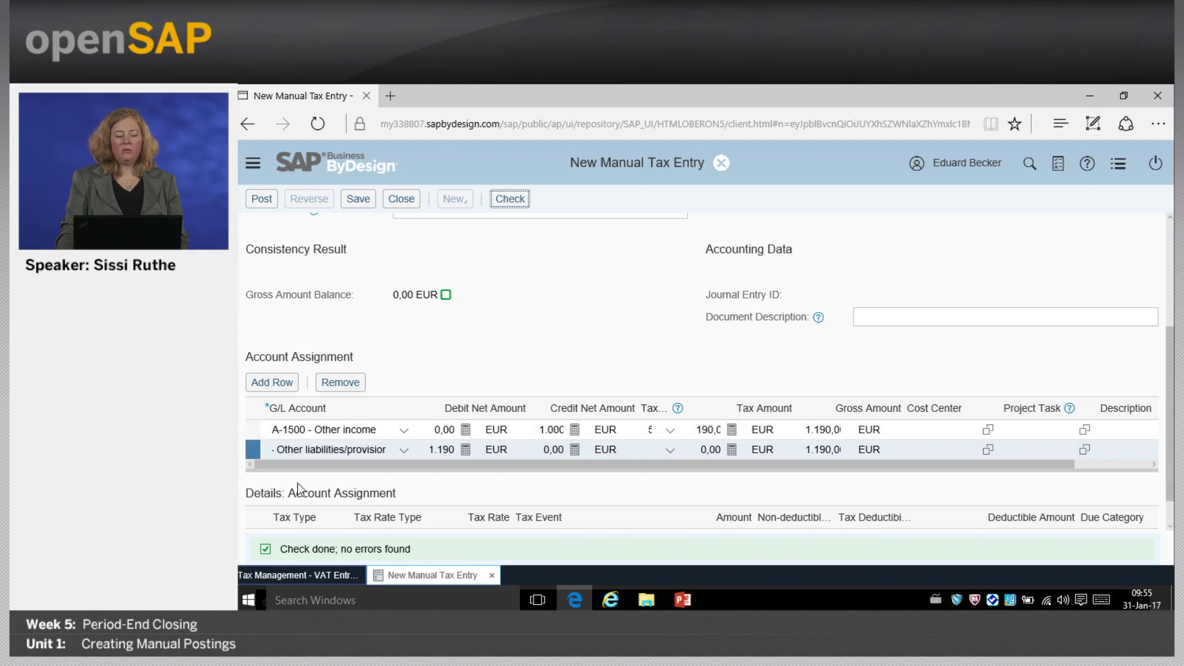
{"action": "scroll", "coordinate": [456, 328], "scroll_direction": "up", "scroll_amount": 1}
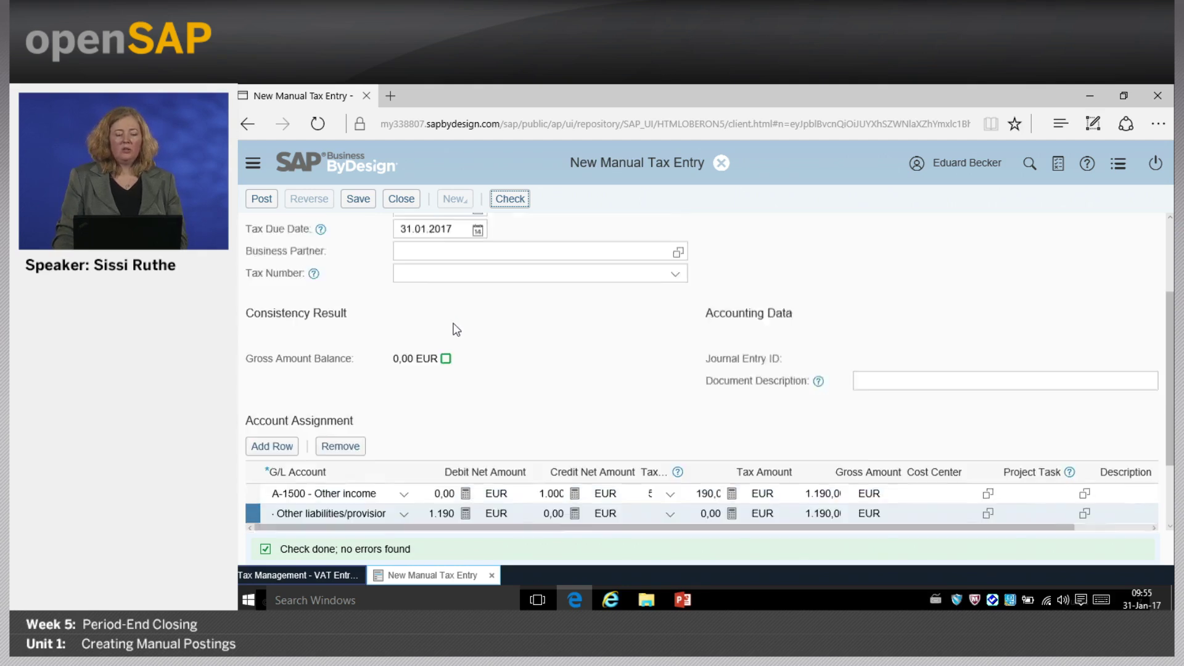
{"action": "scroll", "coordinate": [457, 329], "scroll_direction": "up", "scroll_amount": 2}
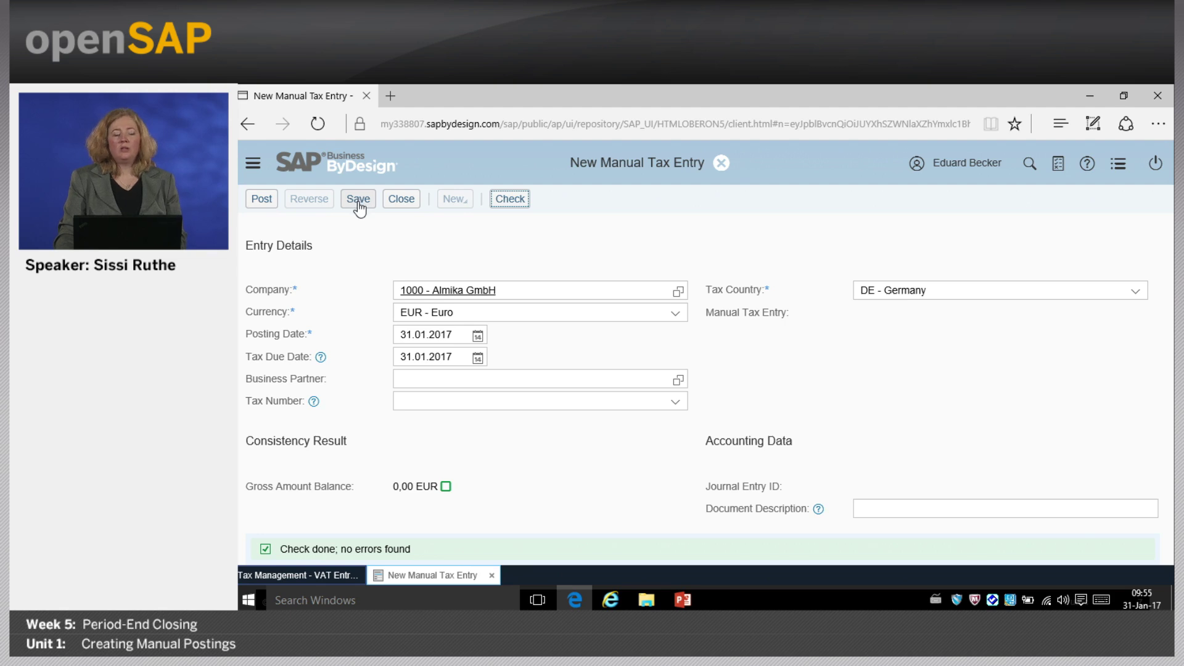
{"action": "left_click", "coordinate": [263, 203]}
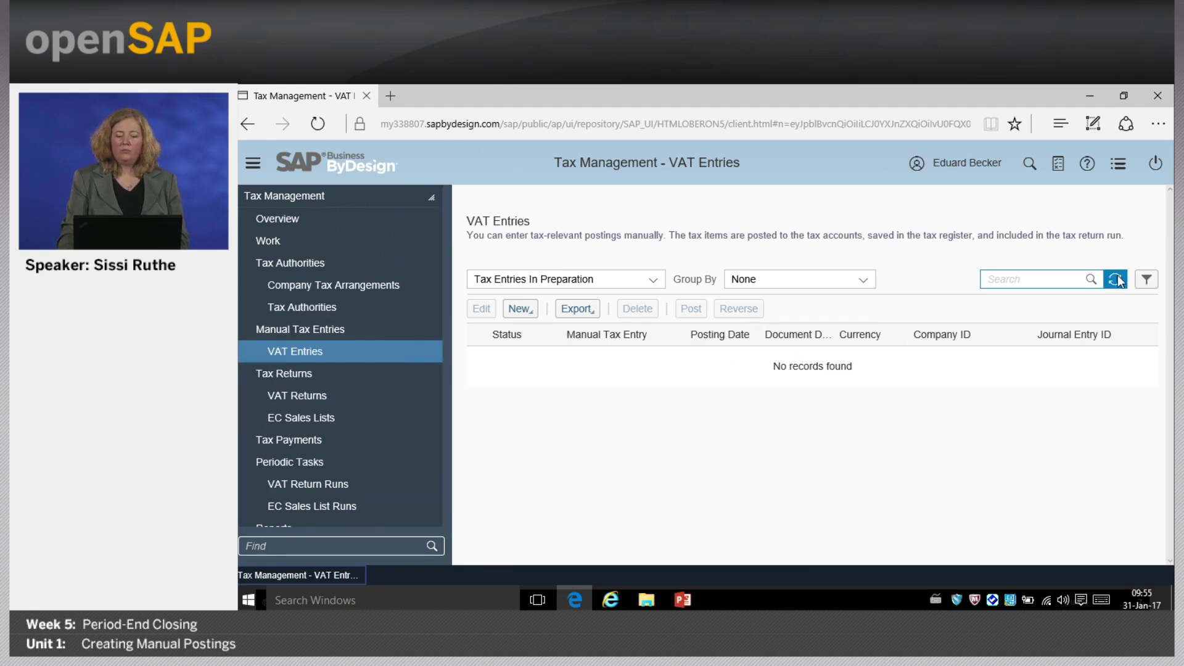
{"action": "left_click", "coordinate": [663, 281]}
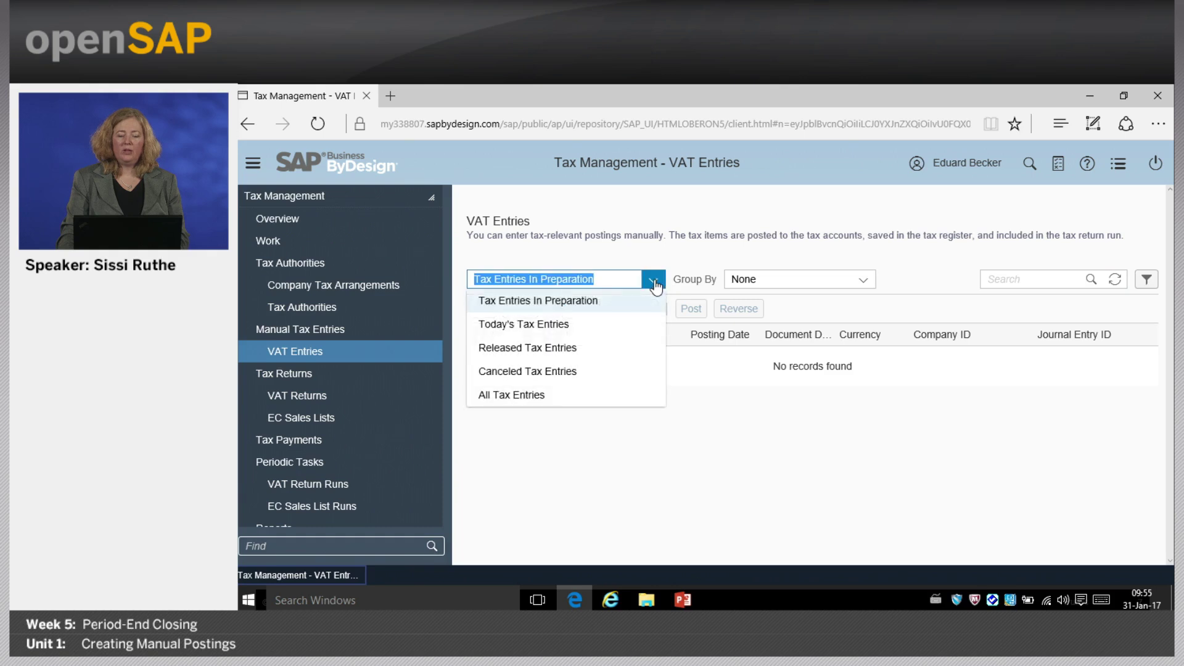
{"action": "left_click", "coordinate": [566, 349]}
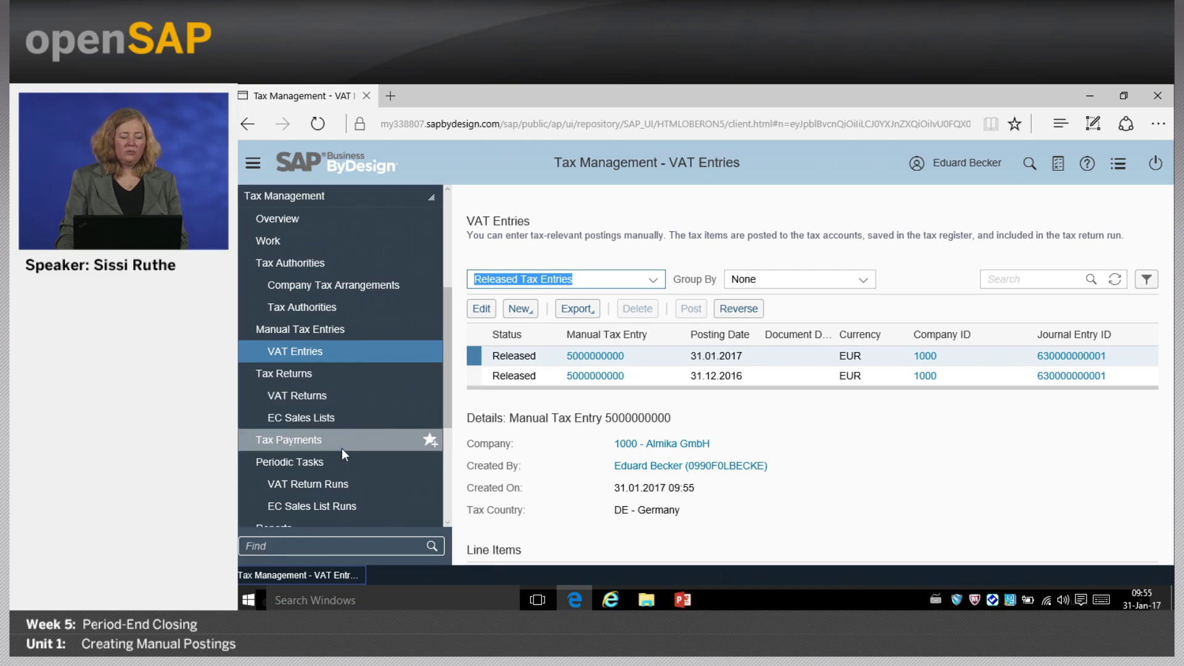
{"action": "scroll", "coordinate": [341, 449], "scroll_direction": "down", "scroll_amount": 2}
- Run the Open VAT / Sales Tax Items report from Tax Management reports
{"action": "left_click", "coordinate": [320, 449]}
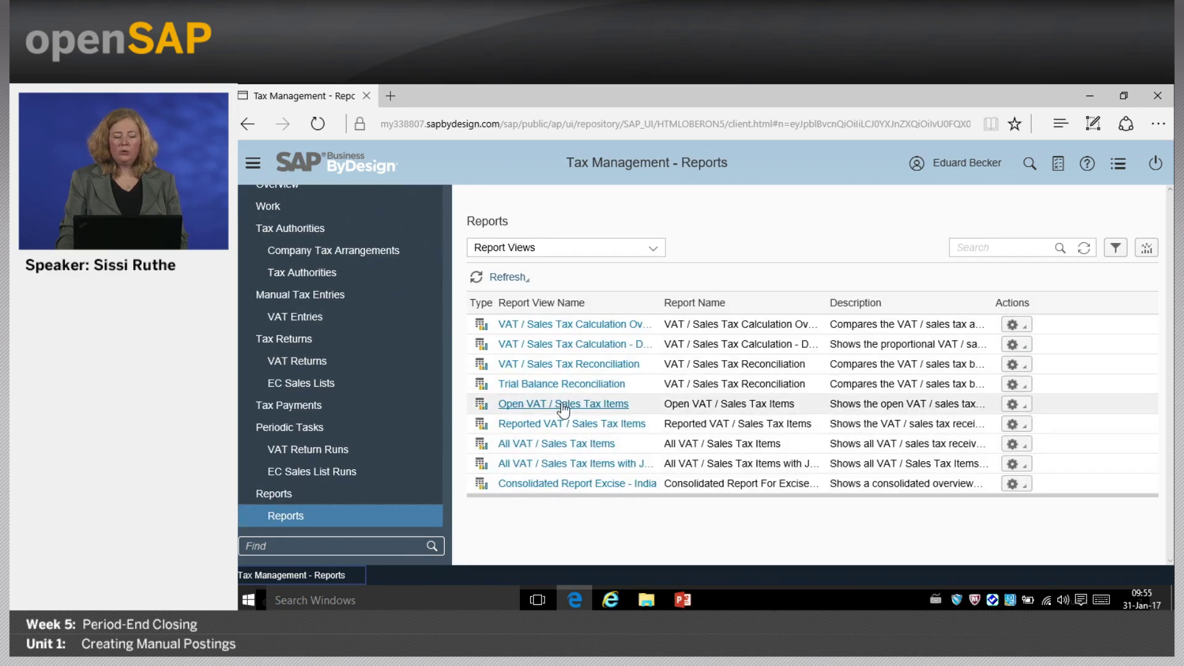
{"action": "left_click", "coordinate": [562, 406]}
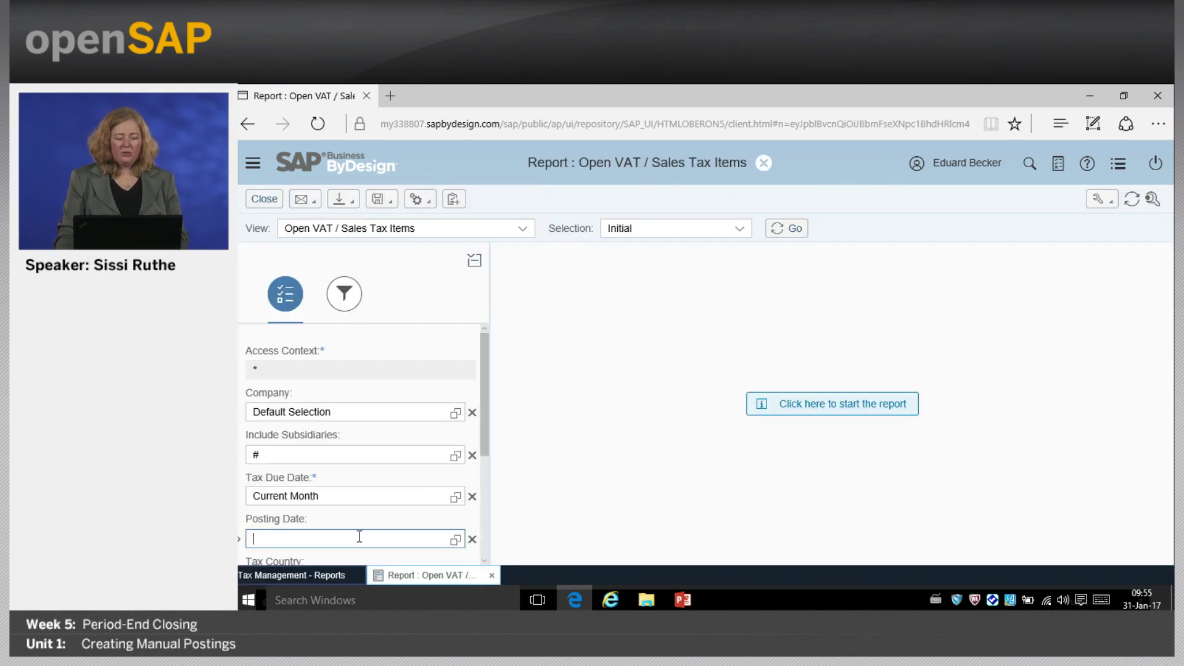
{"action": "left_click", "coordinate": [807, 394]}
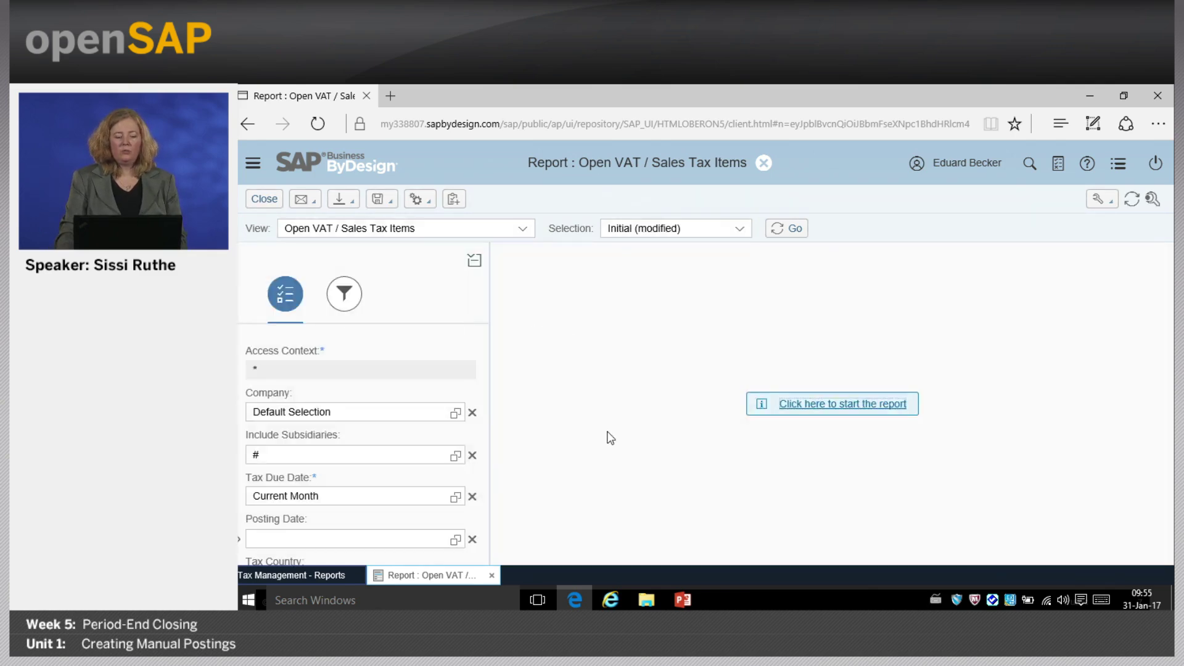
- Filter to posting date 31.01.2017, verify -190,00 tax on -1.000,00 base, and close
{"action": "left_click", "coordinate": [859, 546]}
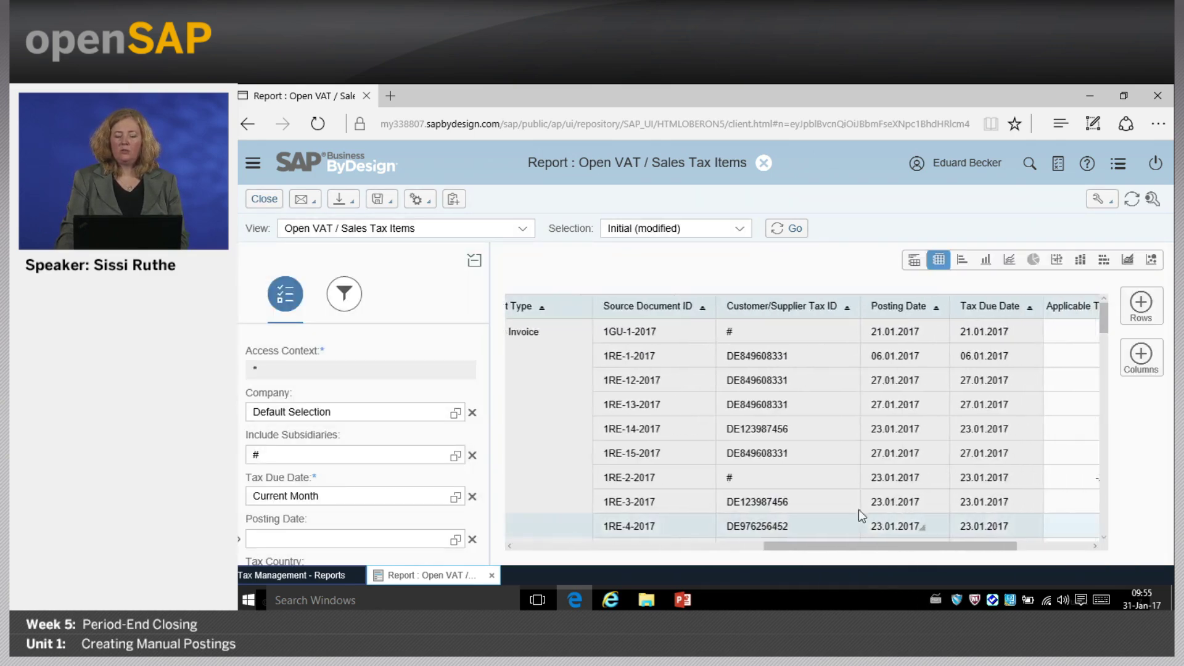
{"action": "scroll", "coordinate": [820, 481], "scroll_direction": "down", "scroll_amount": 3}
{"action": "scroll", "coordinate": [810, 470], "scroll_direction": "up", "scroll_amount": 10}
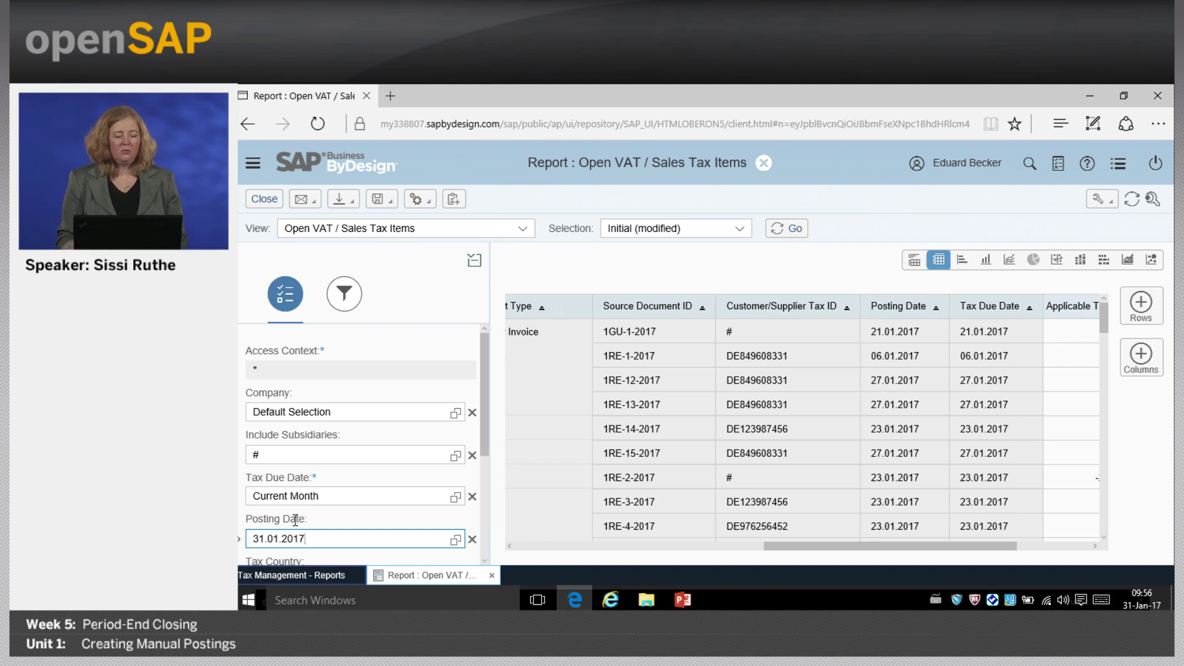
{"action": "key", "text": "Return"}
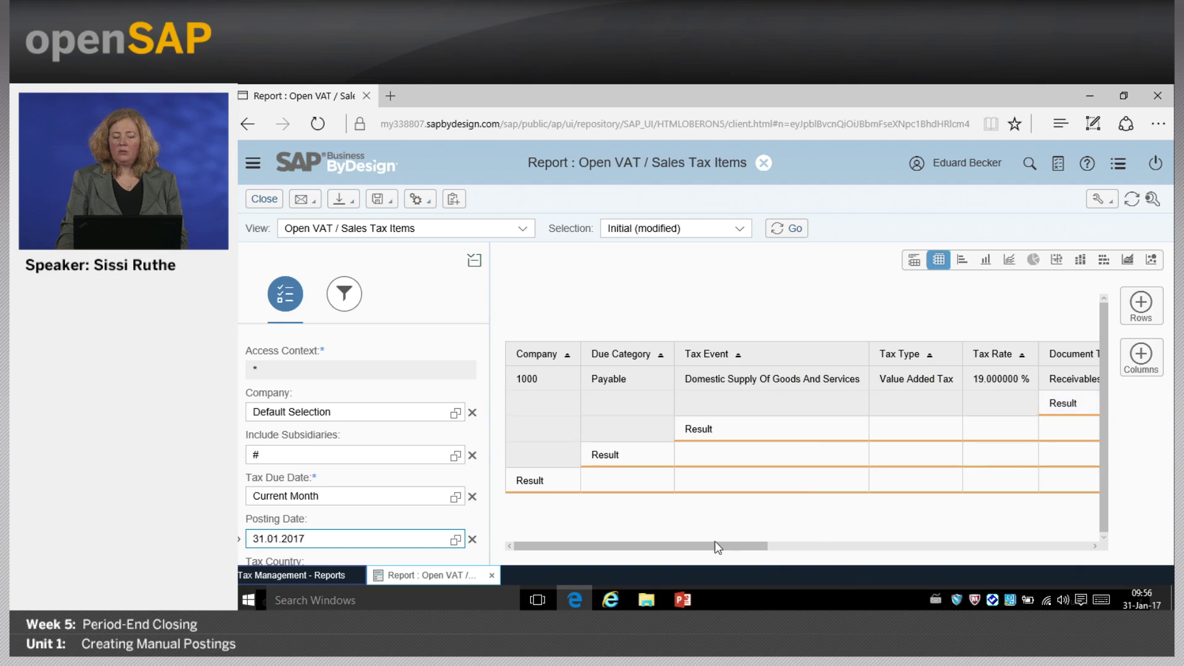
{"action": "left_click_drag", "start_coordinate": [719, 549], "coordinate": [1106, 544]}
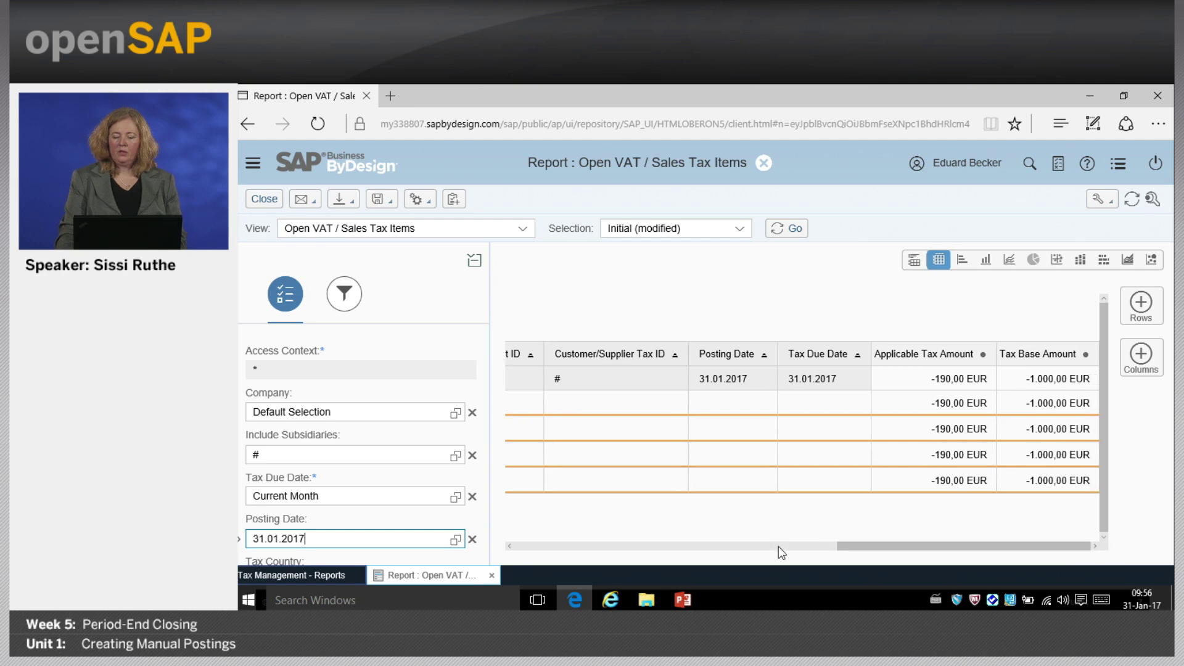
{"action": "left_click", "coordinate": [265, 197]}
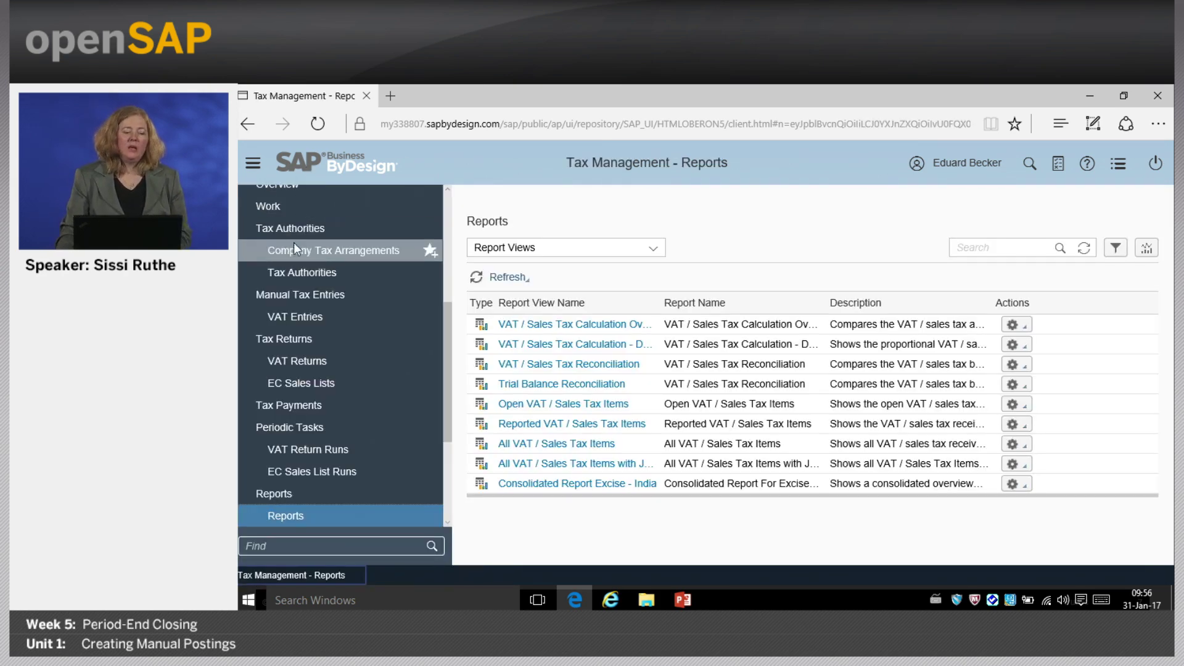
- Open the Journal Entries list in the General Ledger work center
{"action": "scroll", "coordinate": [339, 336], "scroll_direction": "up", "scroll_amount": 5}
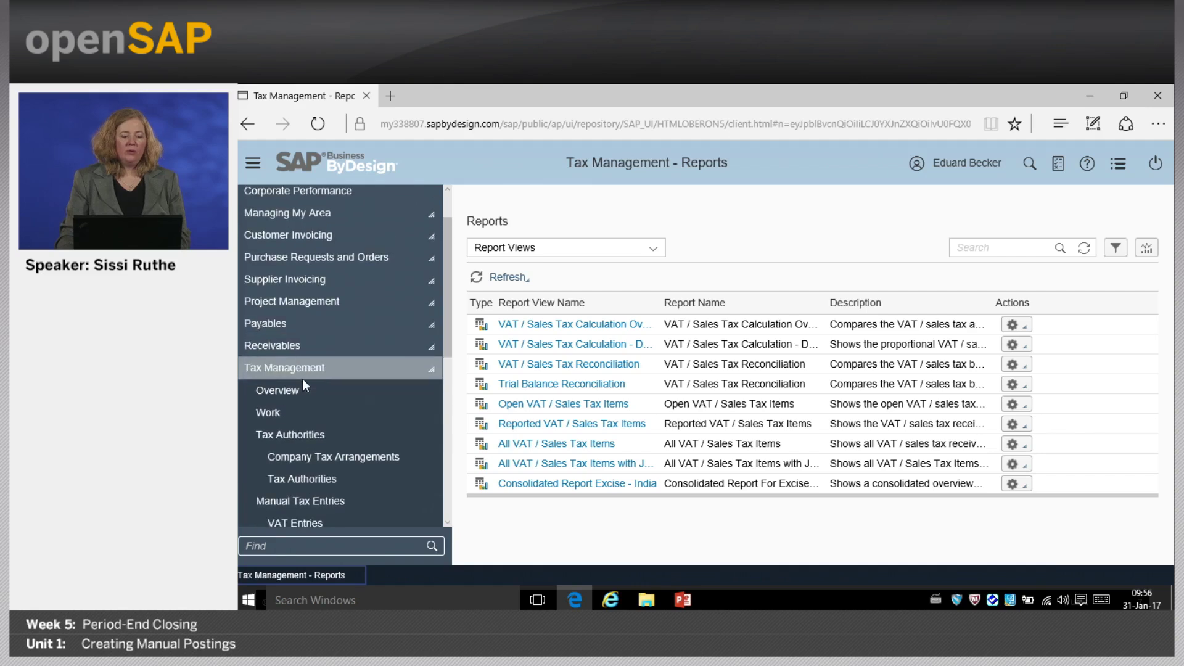
{"action": "left_click", "coordinate": [307, 374]}
{"action": "left_click", "coordinate": [336, 433]}
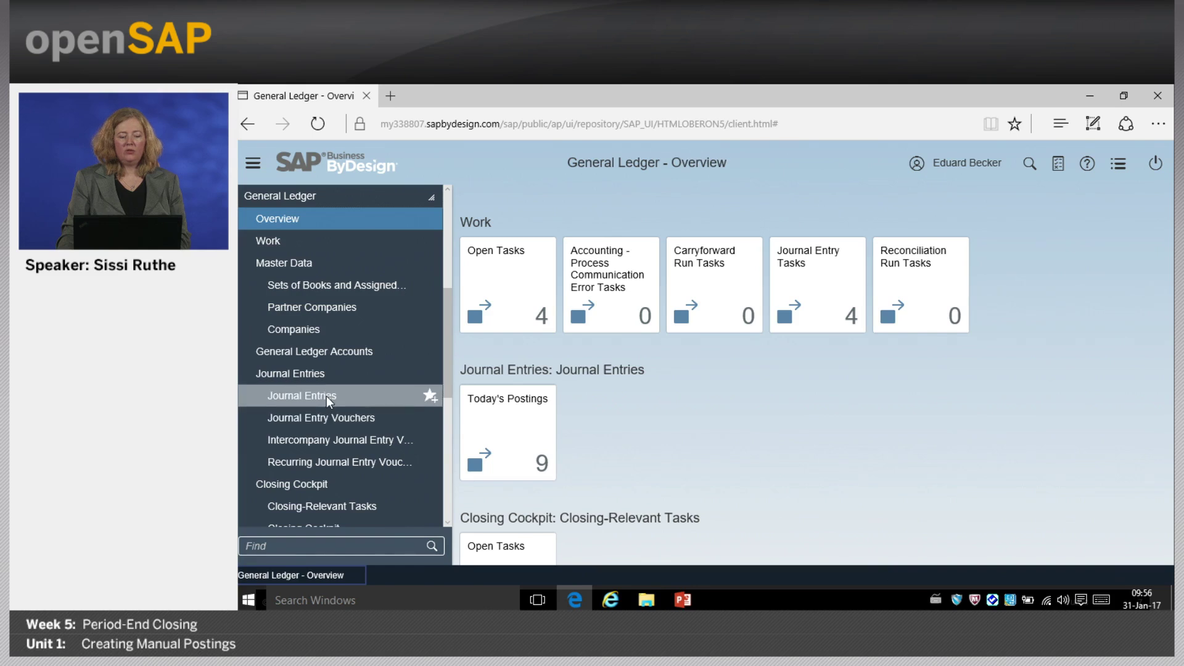
{"action": "left_click", "coordinate": [325, 396]}
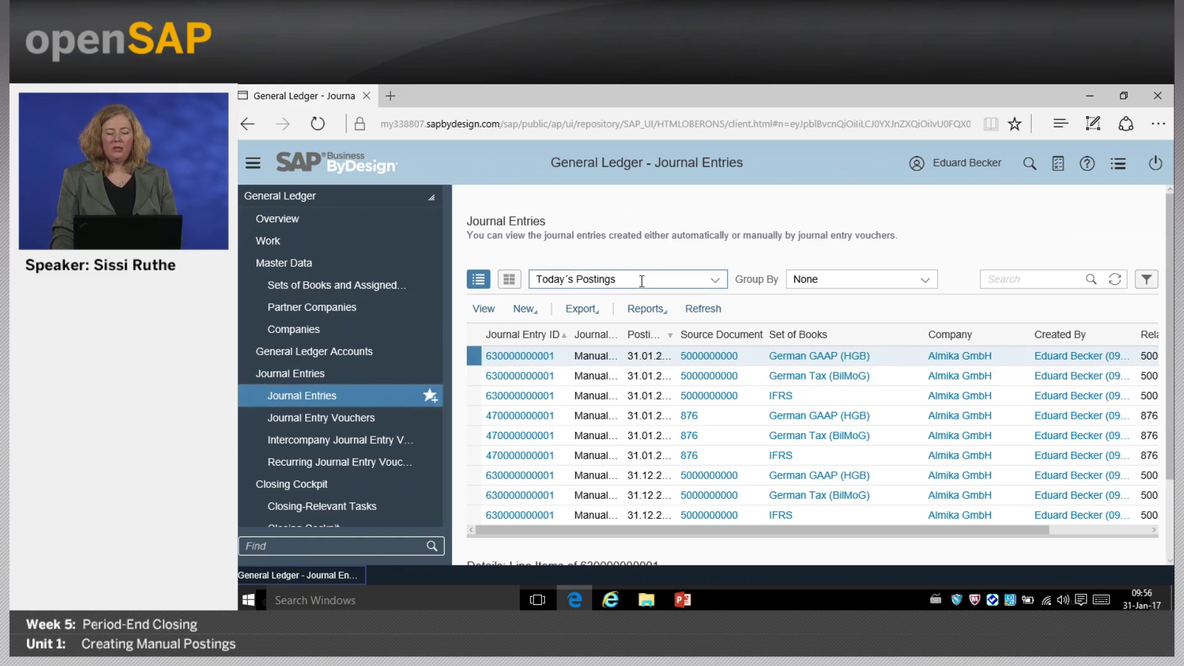
- Filter journal entries to type Bank Statement for Last 3 Days' Postings and run the query
{"action": "left_click", "coordinate": [1146, 280]}
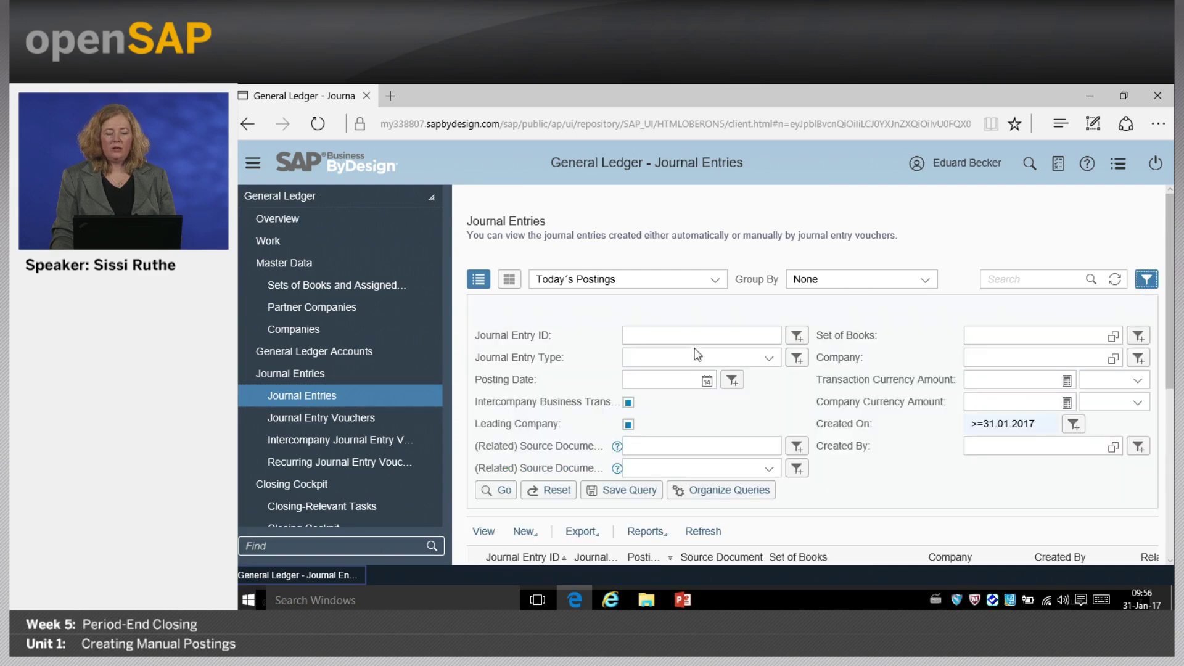
{"action": "left_click", "coordinate": [769, 358]}
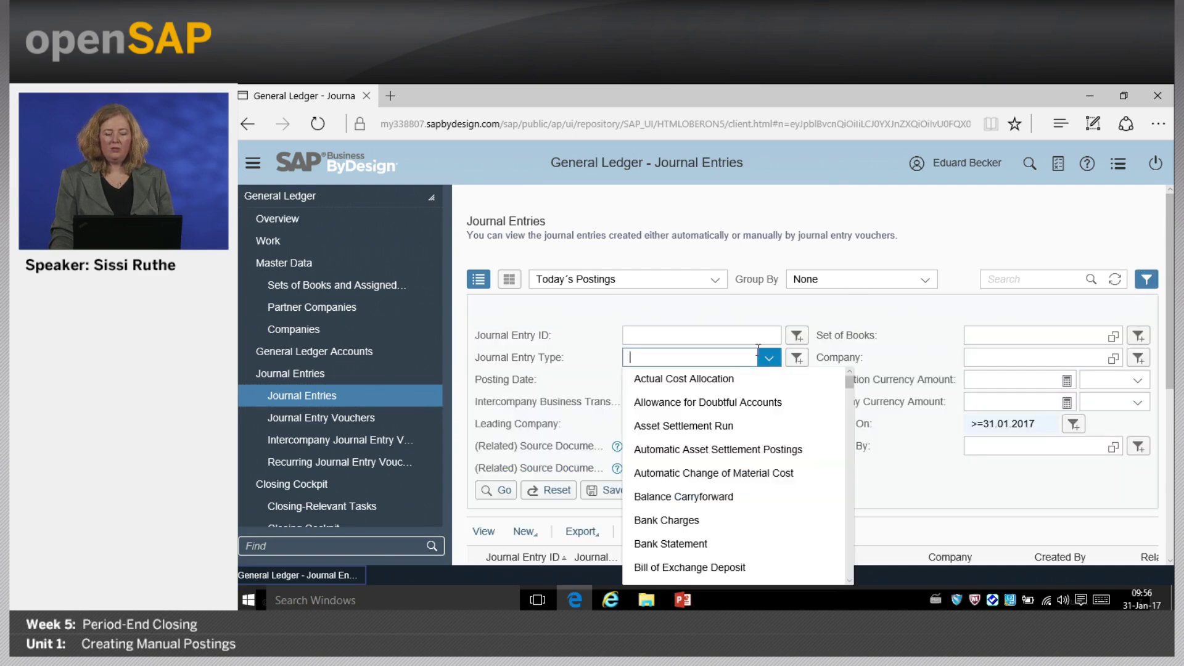
{"action": "left_click", "coordinate": [726, 544]}
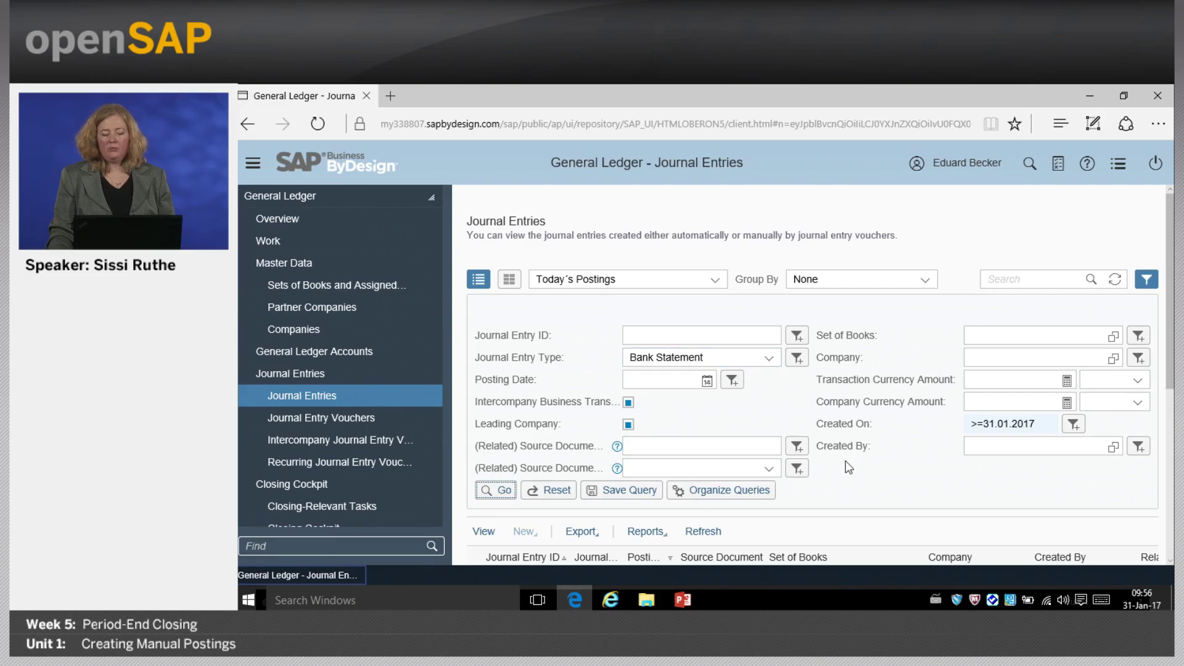
{"action": "scroll", "coordinate": [853, 449], "scroll_direction": "down", "scroll_amount": 4}
{"action": "scroll", "coordinate": [802, 420], "scroll_direction": "up", "scroll_amount": 3}
{"action": "left_click", "coordinate": [716, 225]}
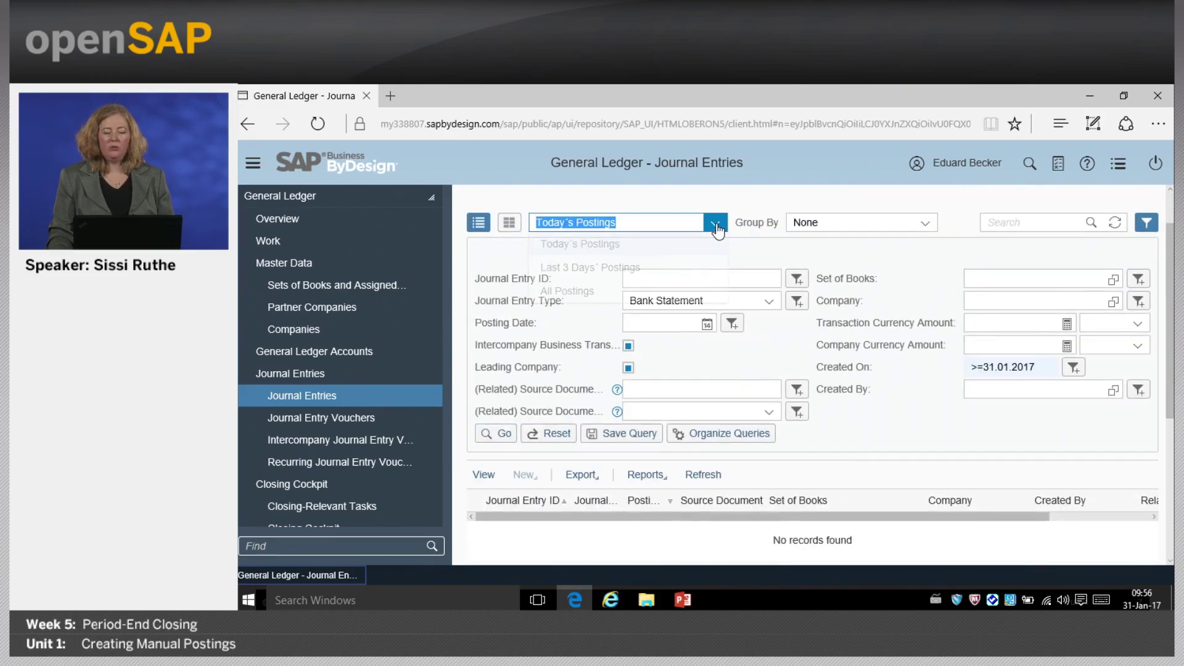
{"action": "left_click", "coordinate": [669, 270]}
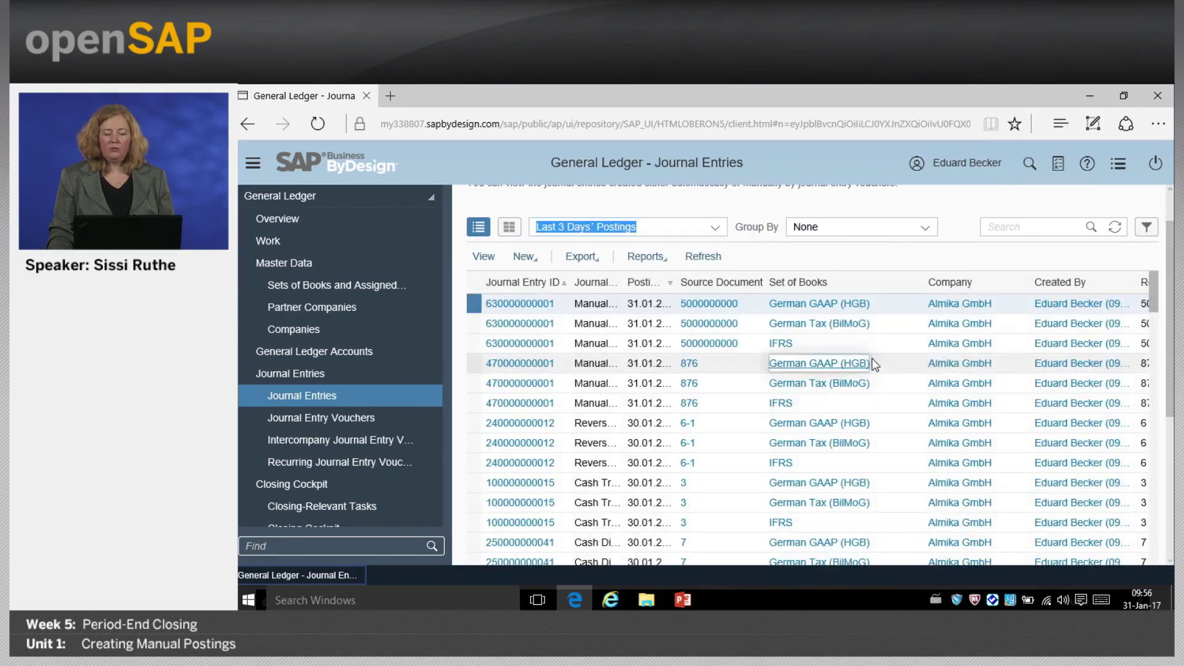
{"action": "left_click", "coordinate": [1146, 226]}
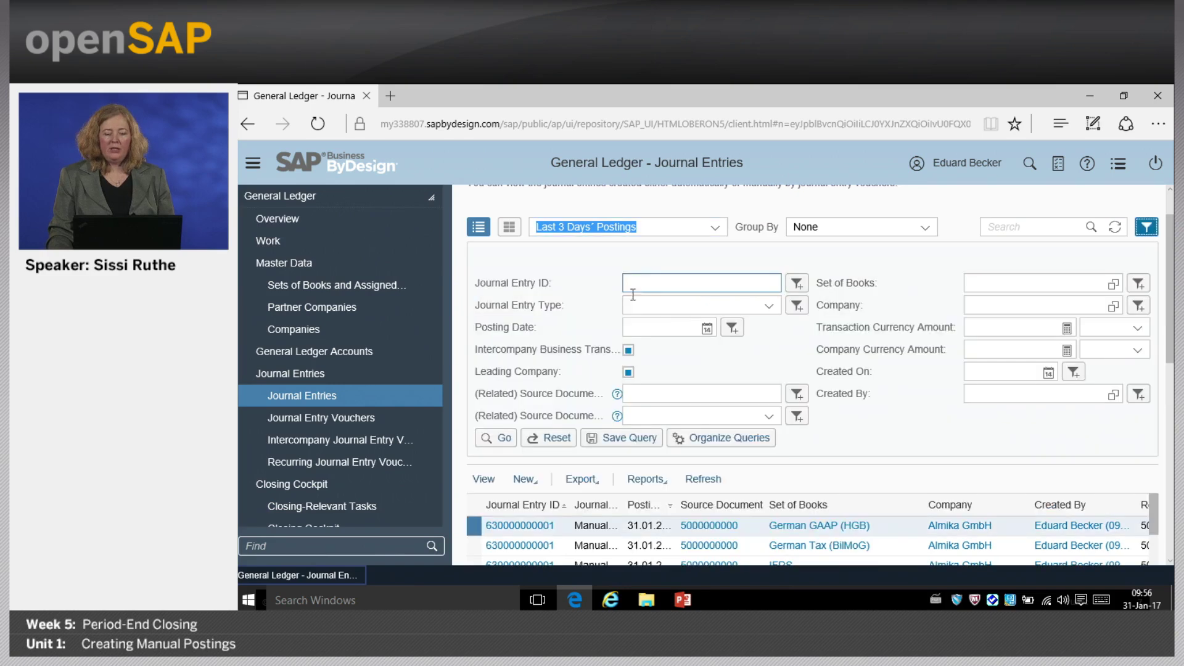
{"action": "left_click", "coordinate": [768, 305]}
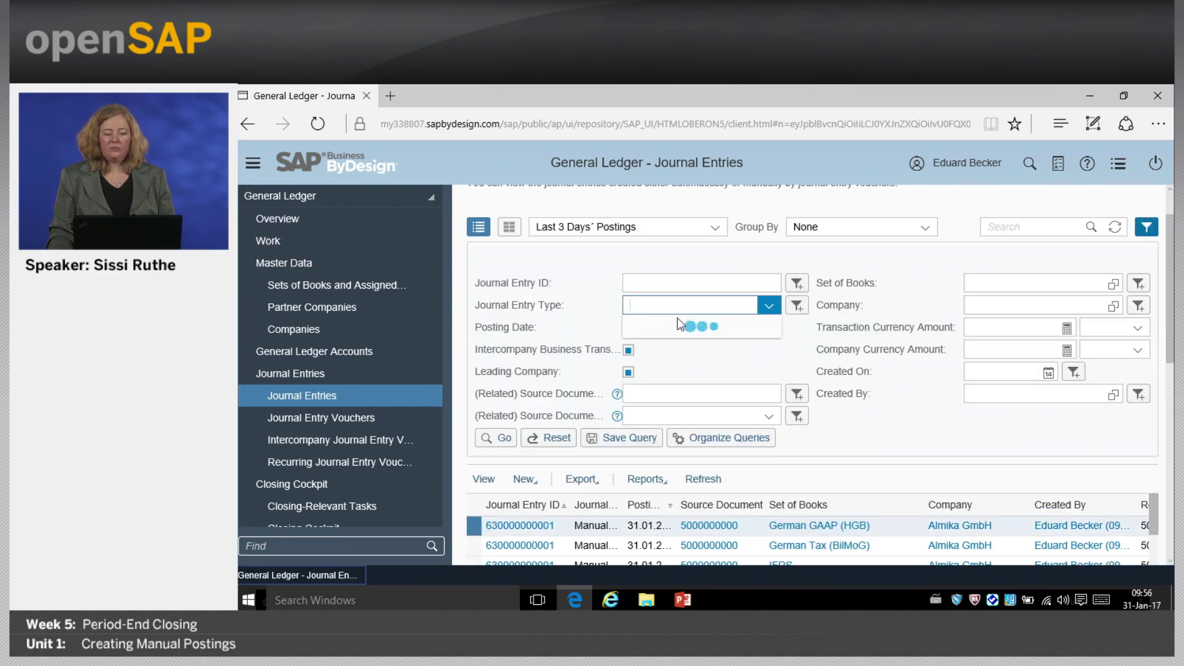
{"action": "left_click", "coordinate": [681, 491]}
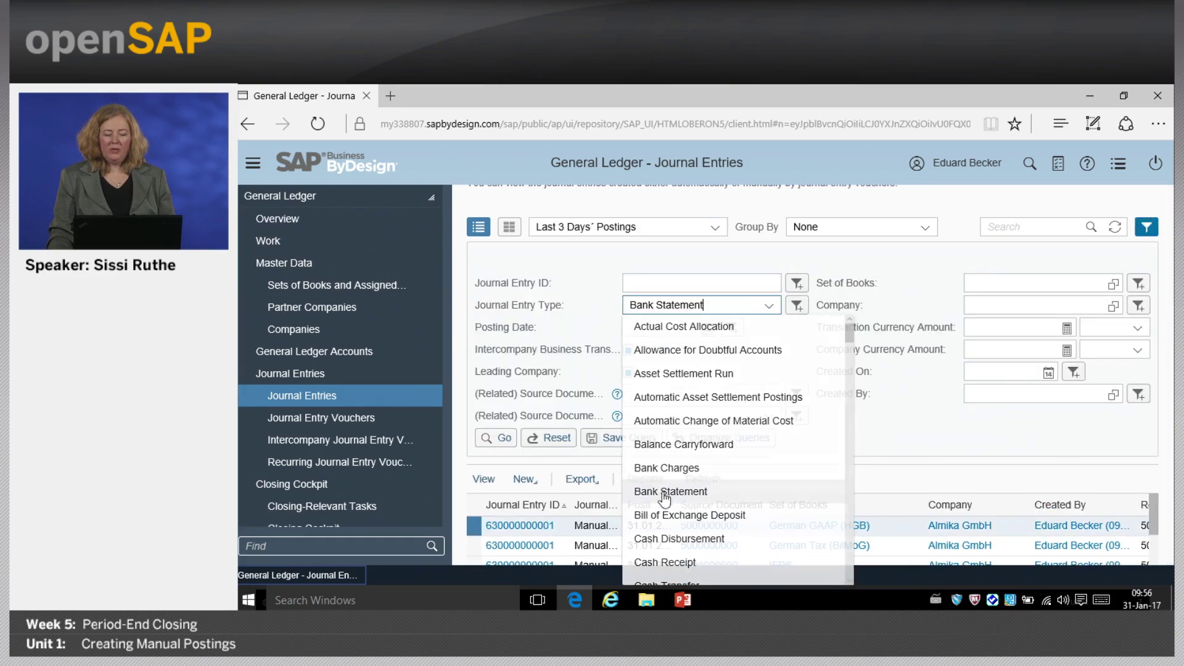
{"action": "left_click", "coordinate": [495, 438]}
{"action": "scroll", "coordinate": [752, 491], "scroll_direction": "down", "scroll_amount": 2}
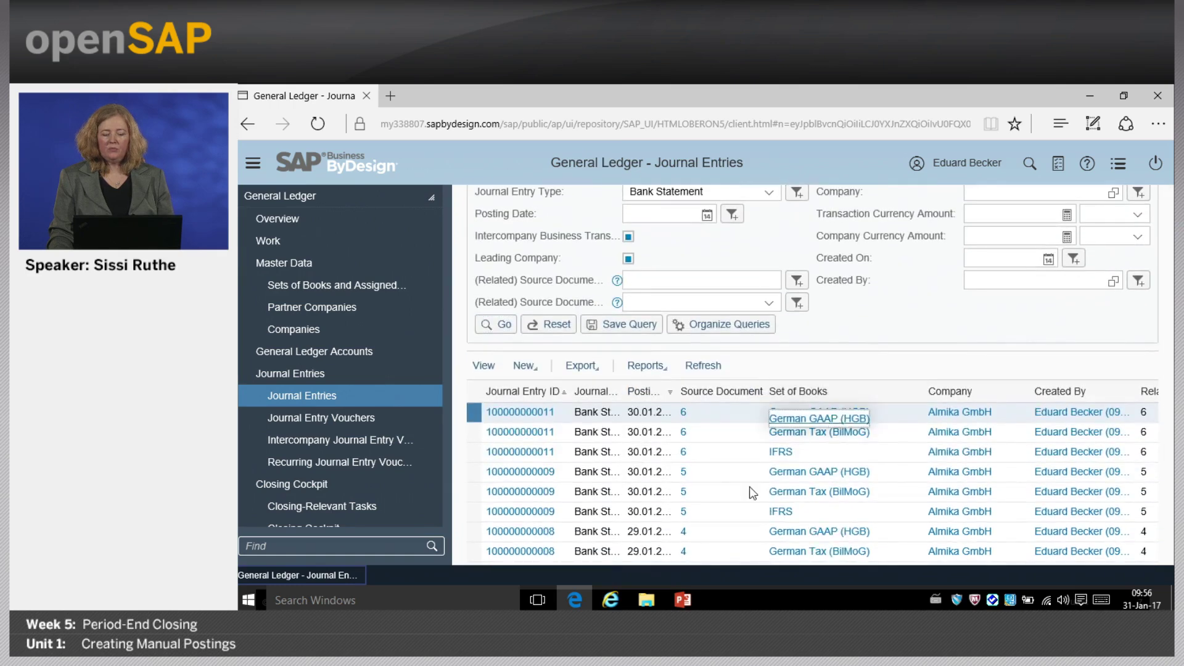
{"action": "scroll", "coordinate": [742, 442], "scroll_direction": "up", "scroll_amount": 3}
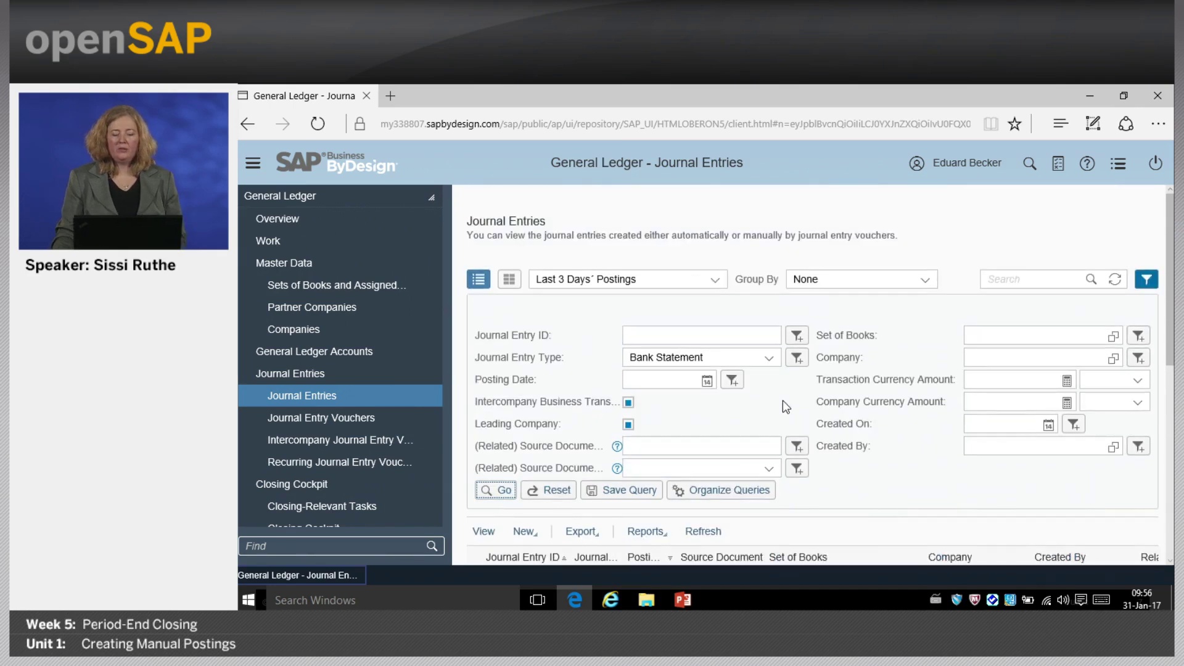
{"action": "left_click", "coordinate": [767, 359]}
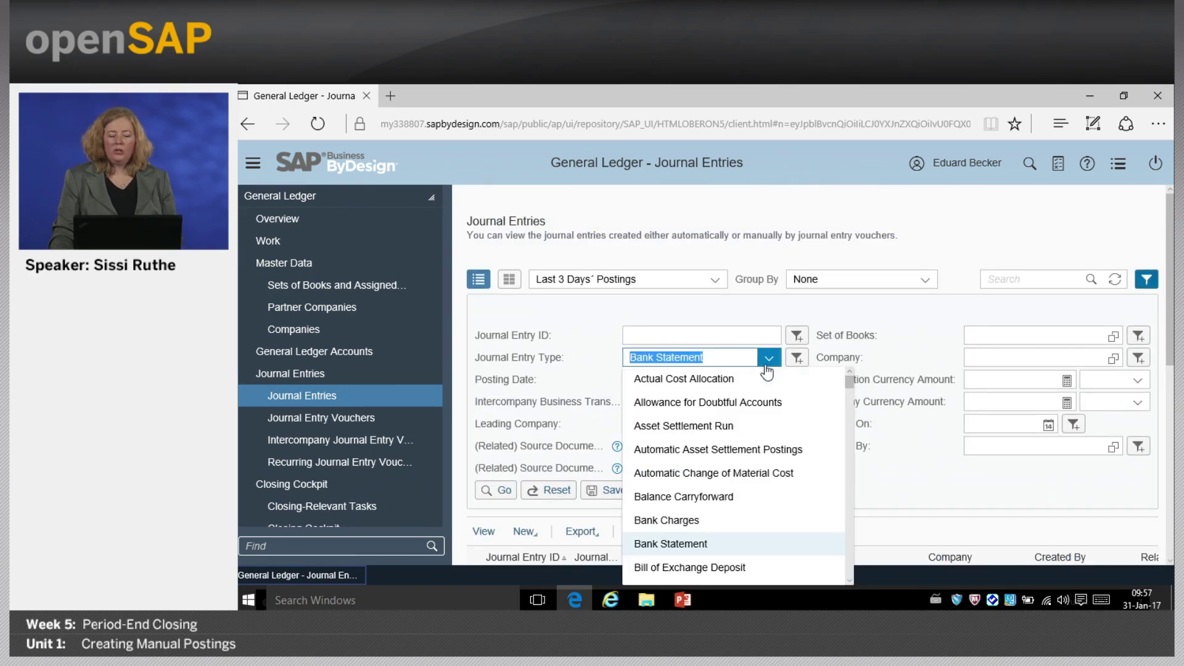
{"action": "scroll", "coordinate": [713, 463], "scroll_direction": "down", "scroll_amount": 4}
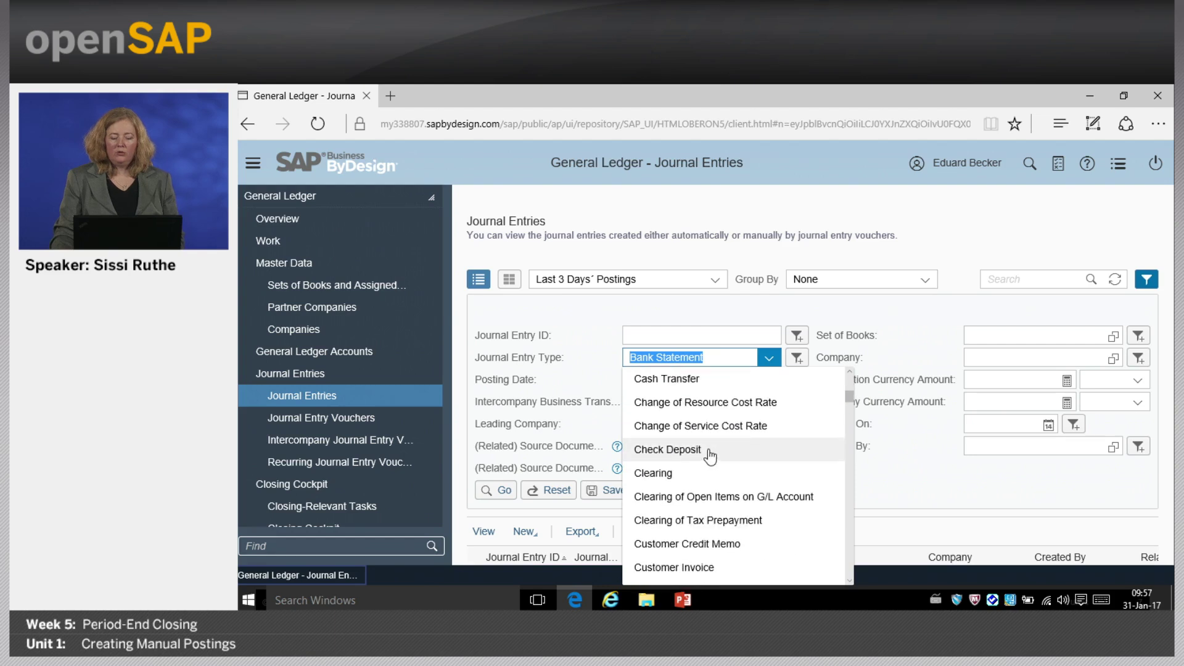
{"action": "scroll", "coordinate": [710, 456], "scroll_direction": "down", "scroll_amount": 5}
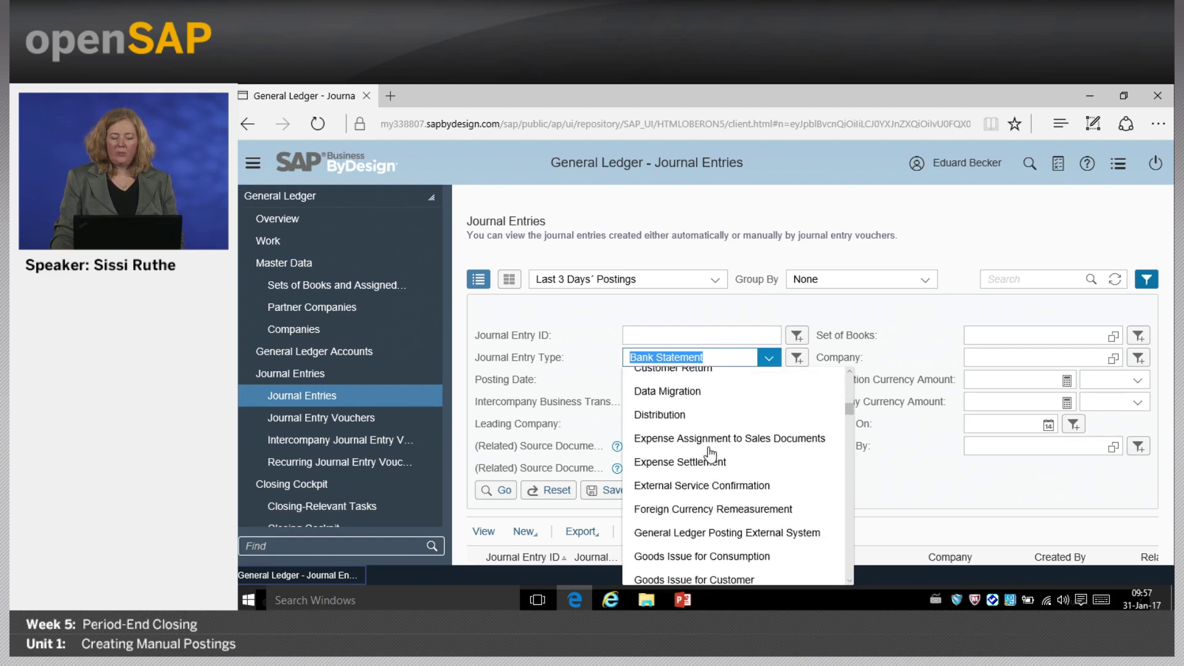
{"action": "scroll", "coordinate": [711, 455], "scroll_direction": "down", "scroll_amount": 2}
{"action": "type", "text": "Ma"}
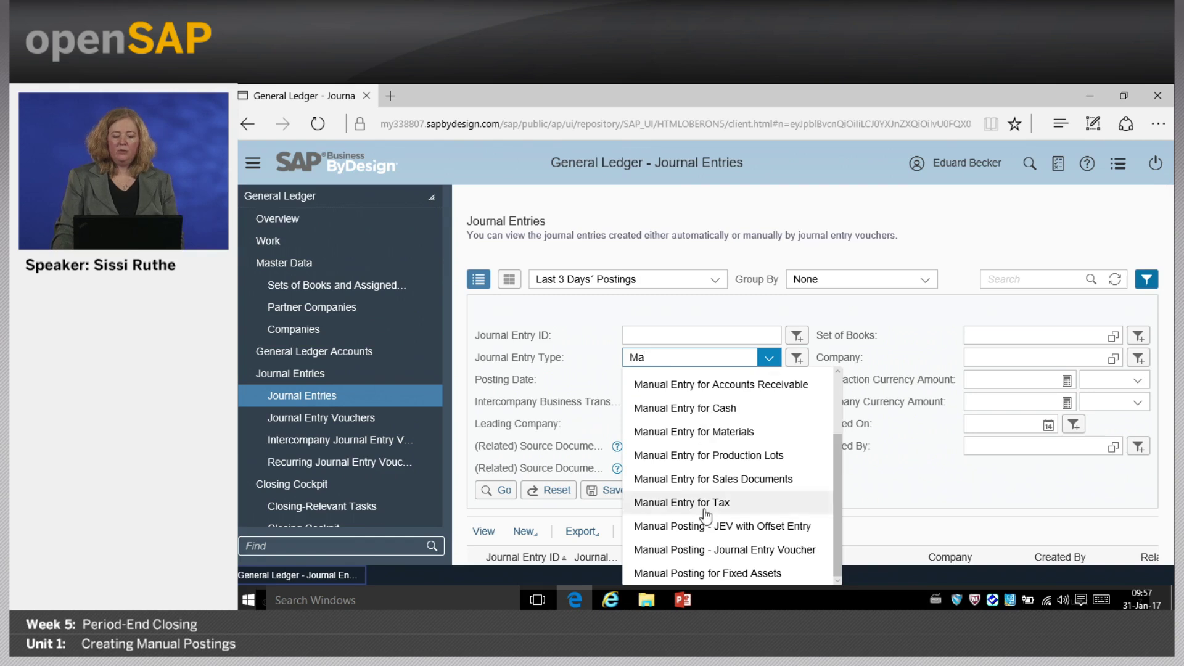
{"action": "left_click", "coordinate": [717, 550]}
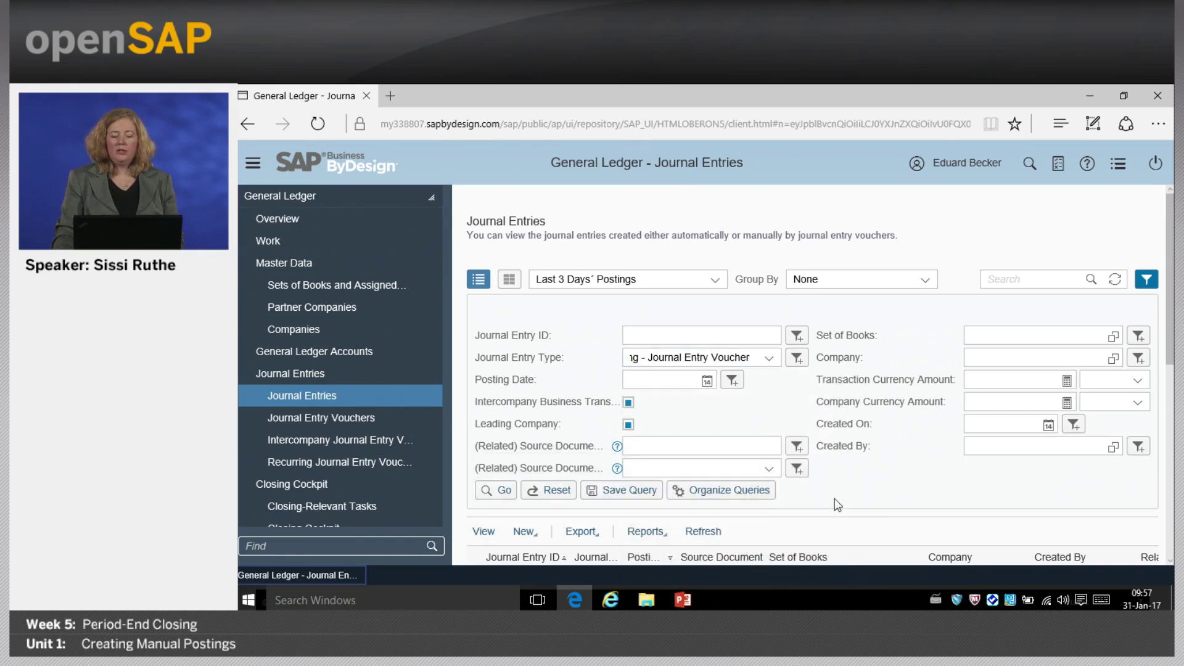
{"action": "left_click", "coordinate": [497, 493]}
{"action": "scroll", "coordinate": [827, 435], "scroll_direction": "down", "scroll_amount": 3}
{"action": "scroll", "coordinate": [722, 529], "scroll_direction": "up", "scroll_amount": 3}
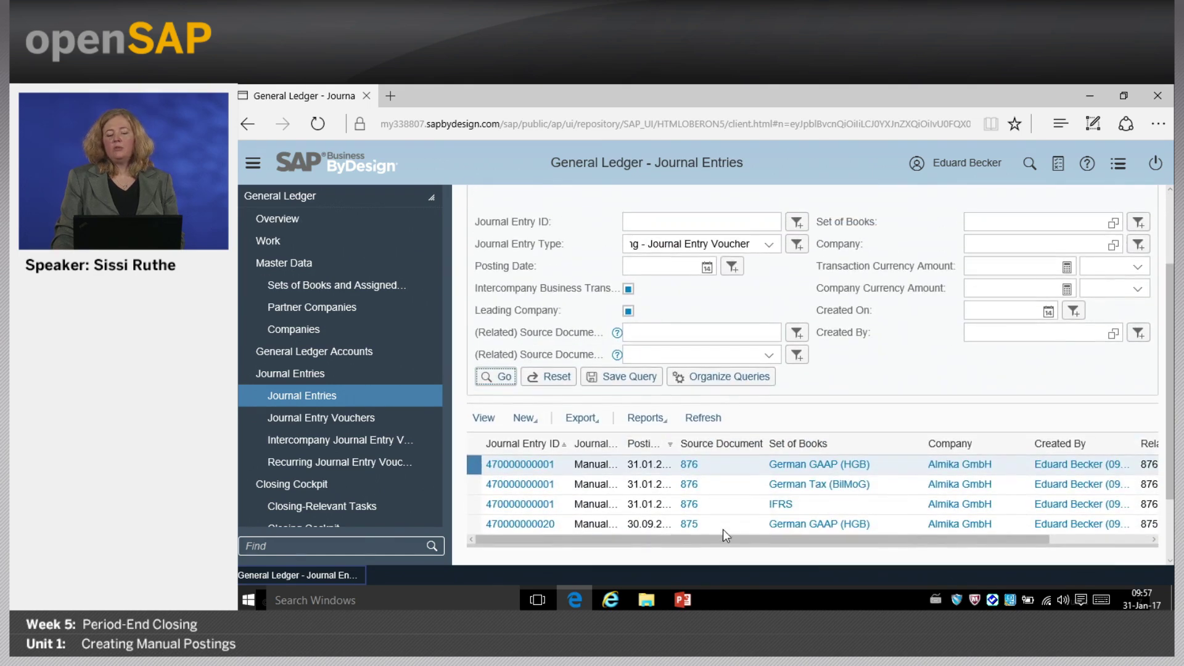
{"action": "scroll", "coordinate": [834, 453], "scroll_direction": "up", "scroll_amount": 1}
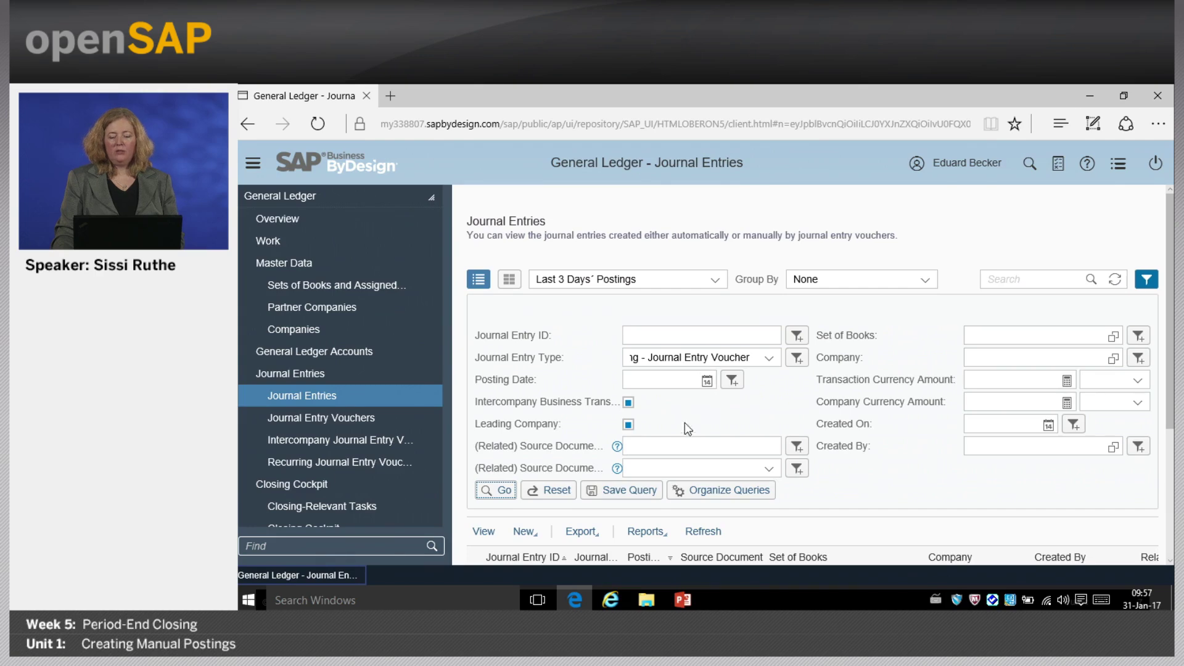
{"action": "scroll", "coordinate": [888, 450], "scroll_direction": "down", "scroll_amount": 3}
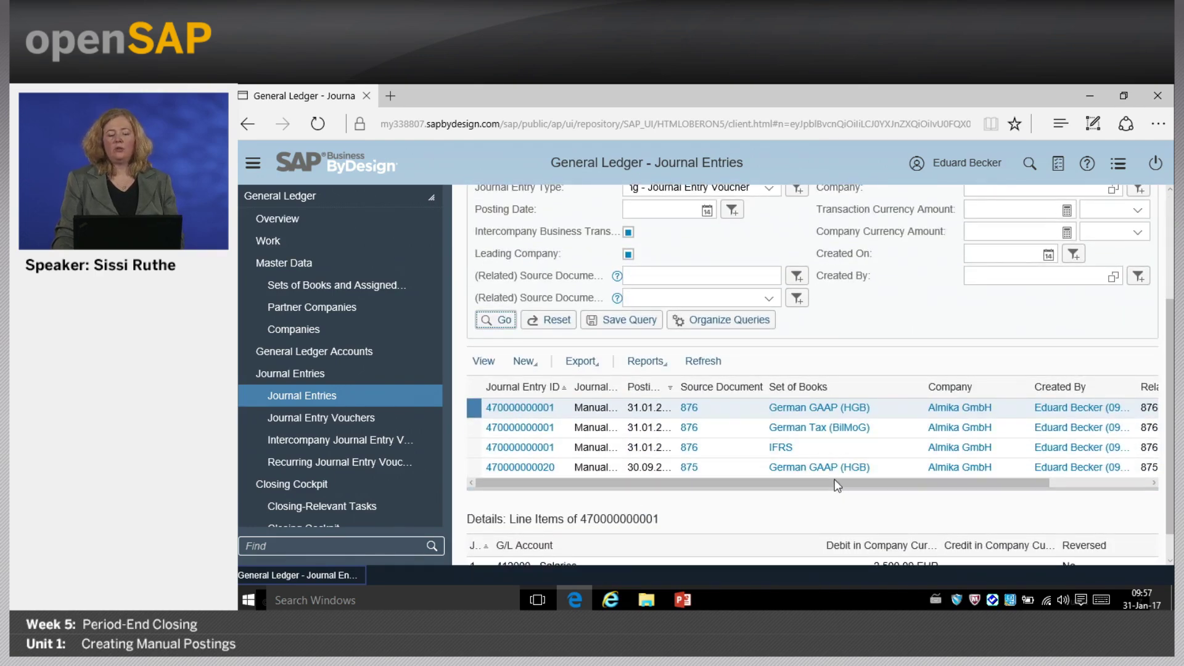
{"action": "scroll", "coordinate": [826, 356], "scroll_direction": "up", "scroll_amount": 3}
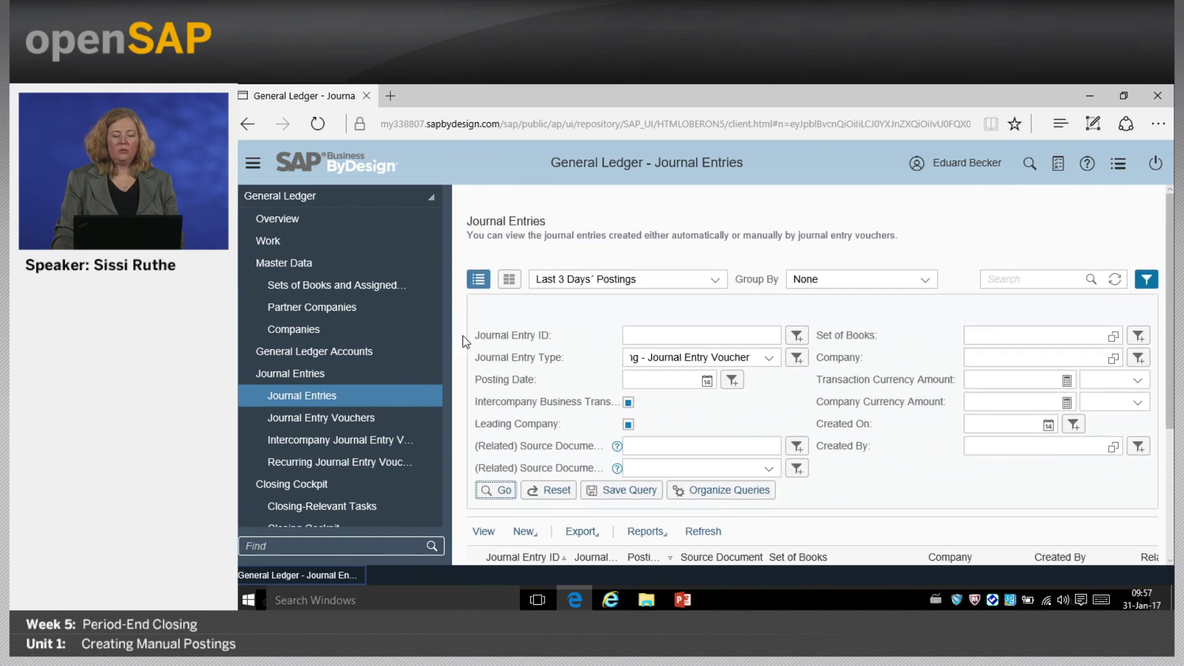
- Switch back to My Launchpad from the work center list and collapse the navigation panel
{"action": "left_click", "coordinate": [312, 199]}
{"action": "scroll", "coordinate": [332, 282], "scroll_direction": "up", "scroll_amount": 3}
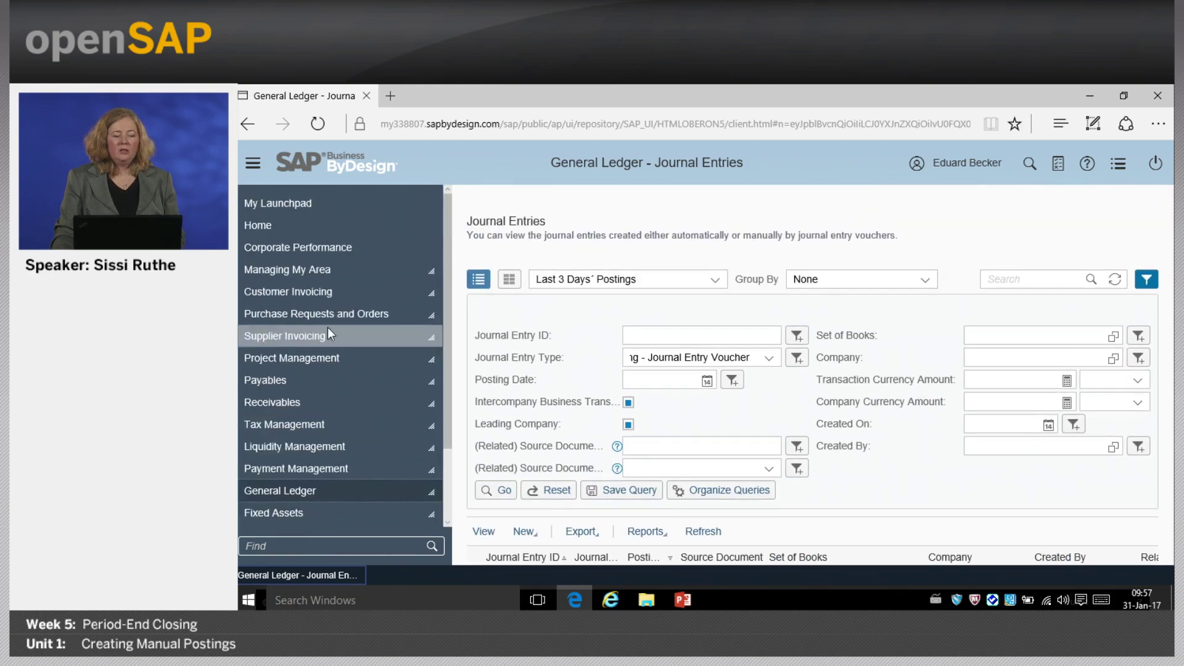
{"action": "left_click", "coordinate": [296, 206]}
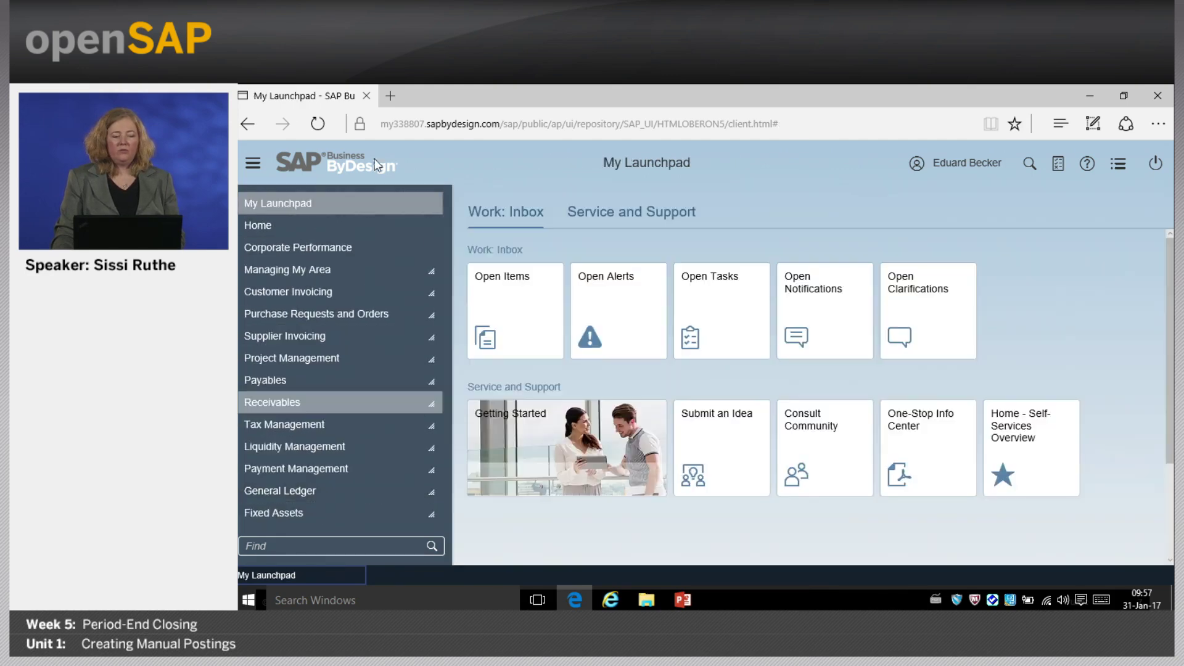
{"action": "left_click", "coordinate": [253, 162]}
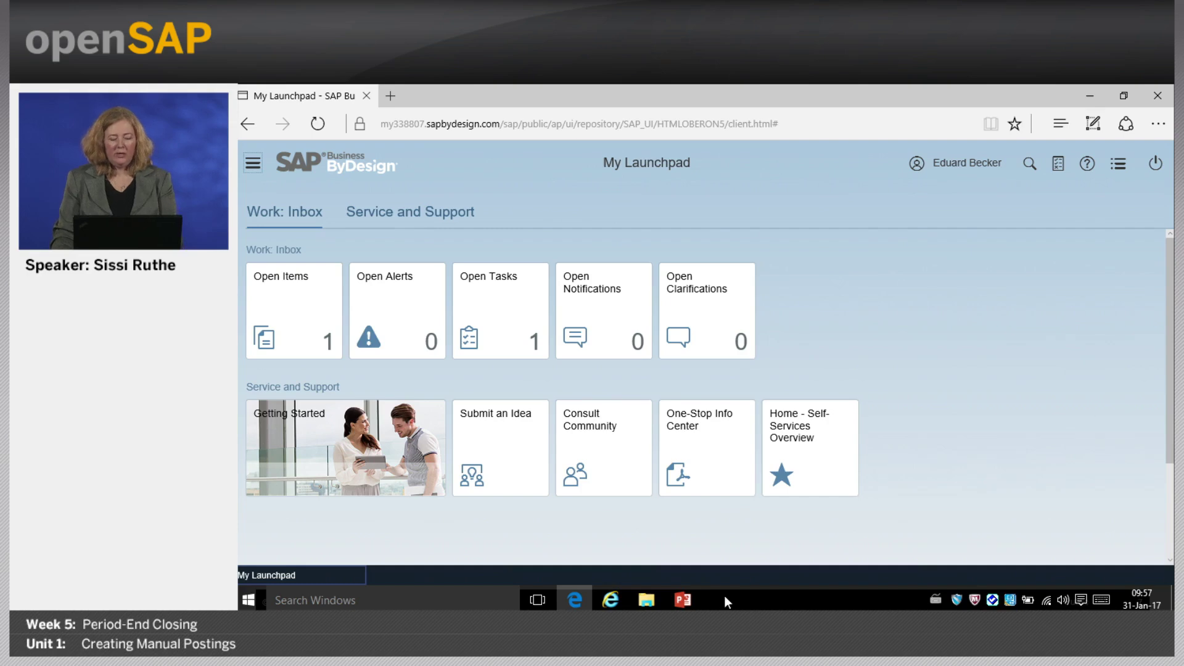